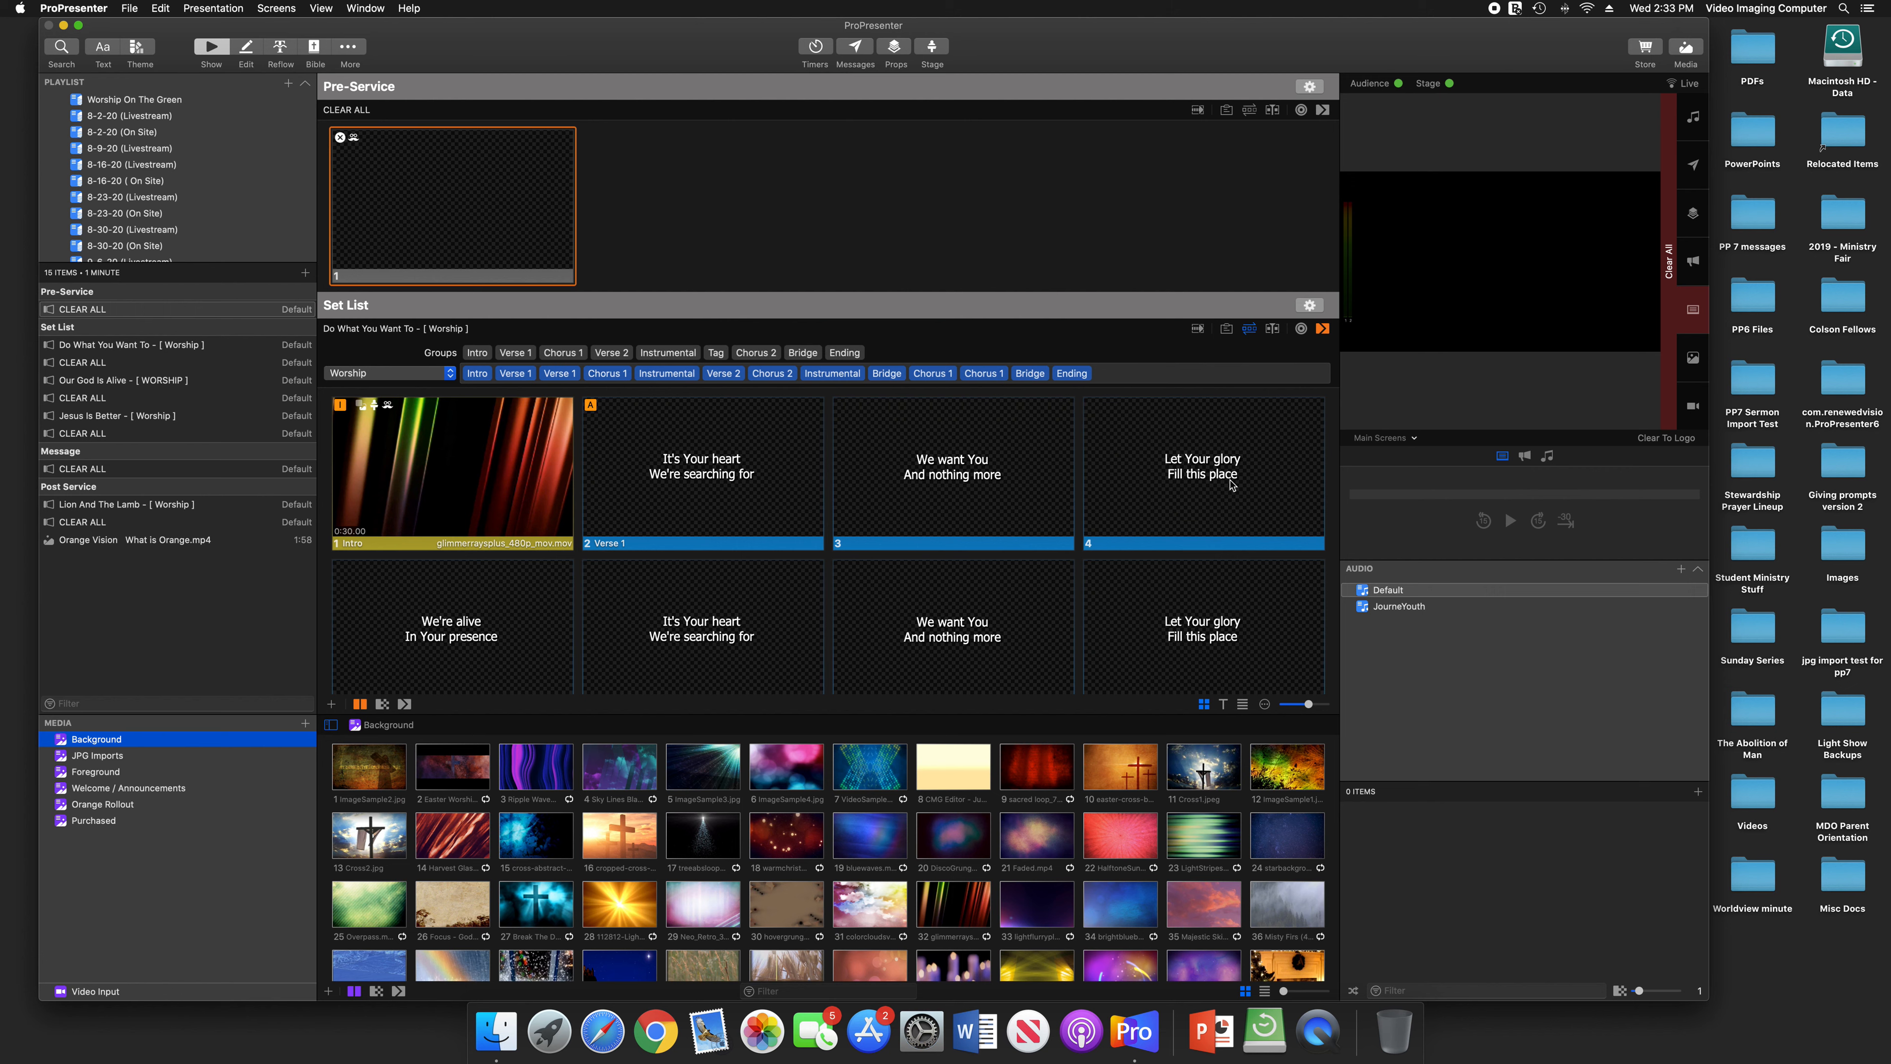
Open the Mac's Displays settings in System Preferences and gather the settings windows of all connected displays onto the main screen
{"action": "left_click", "coordinate": [77, 9]}
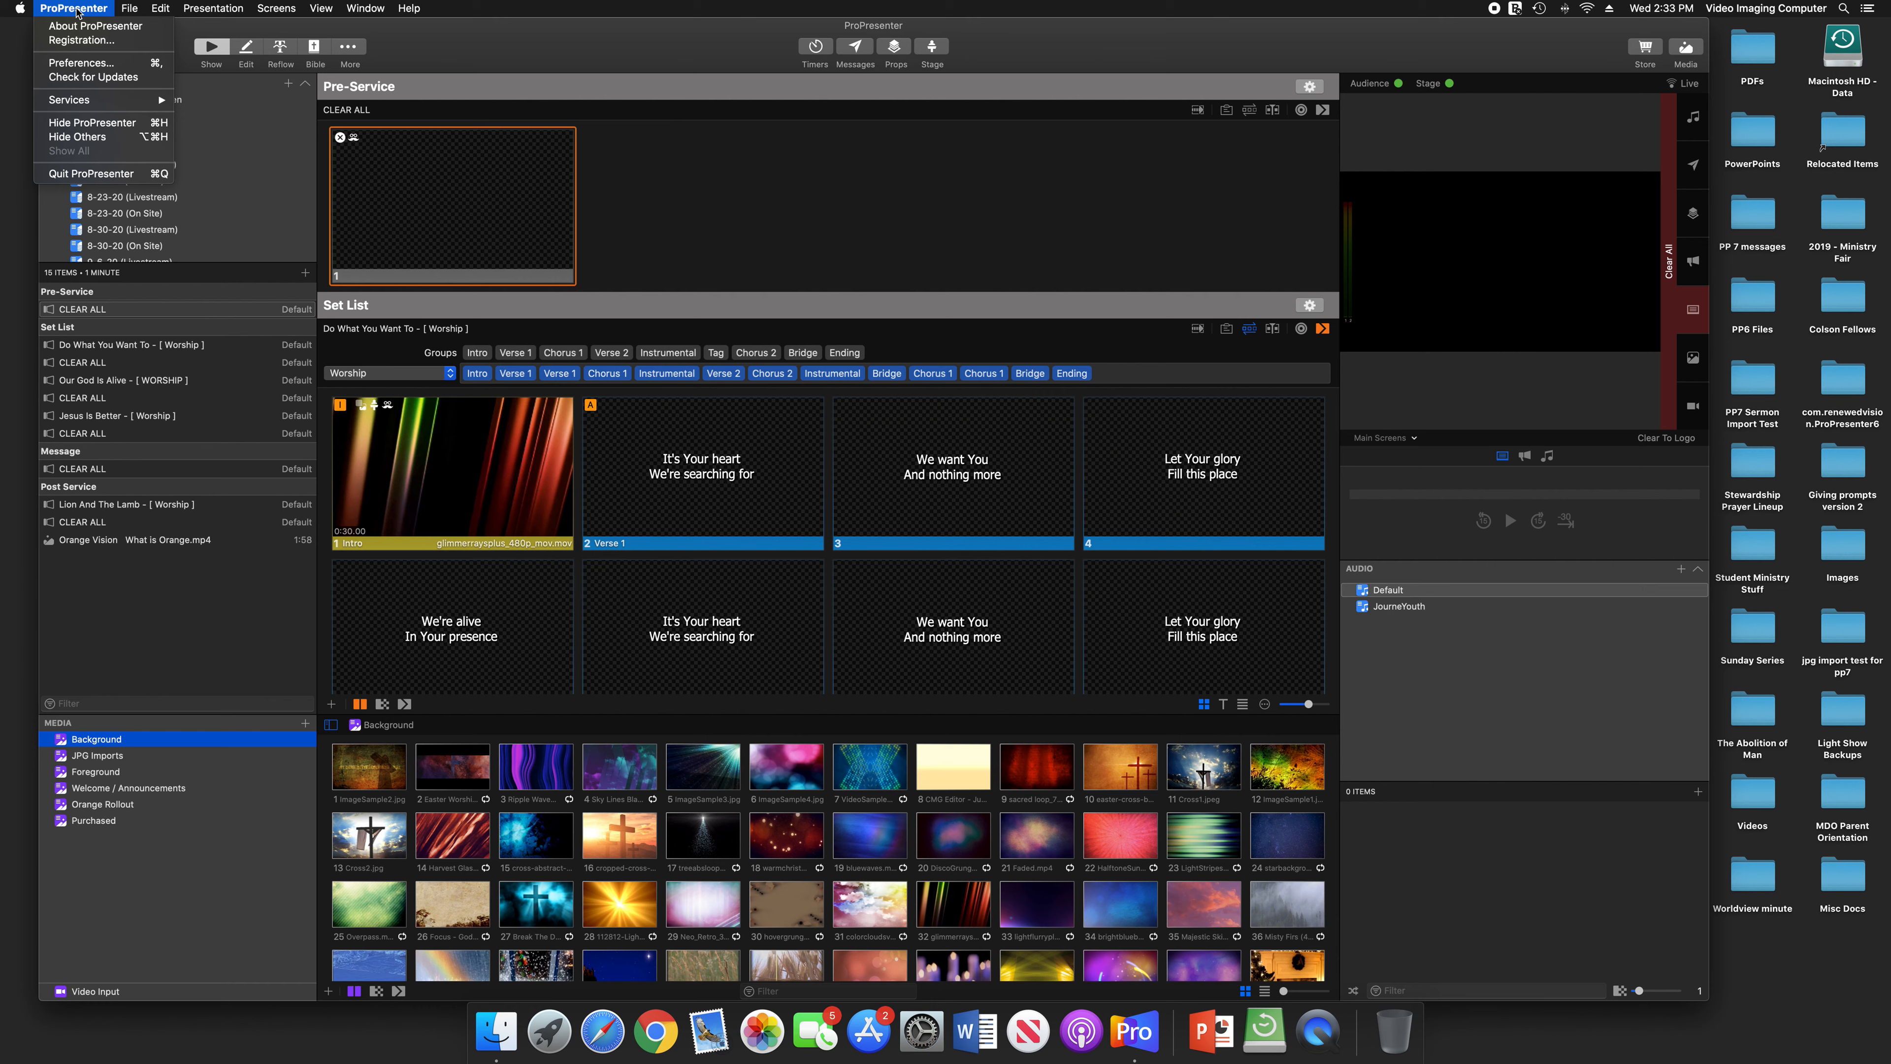
{"action": "mouse_move", "coordinate": [31, 8]}
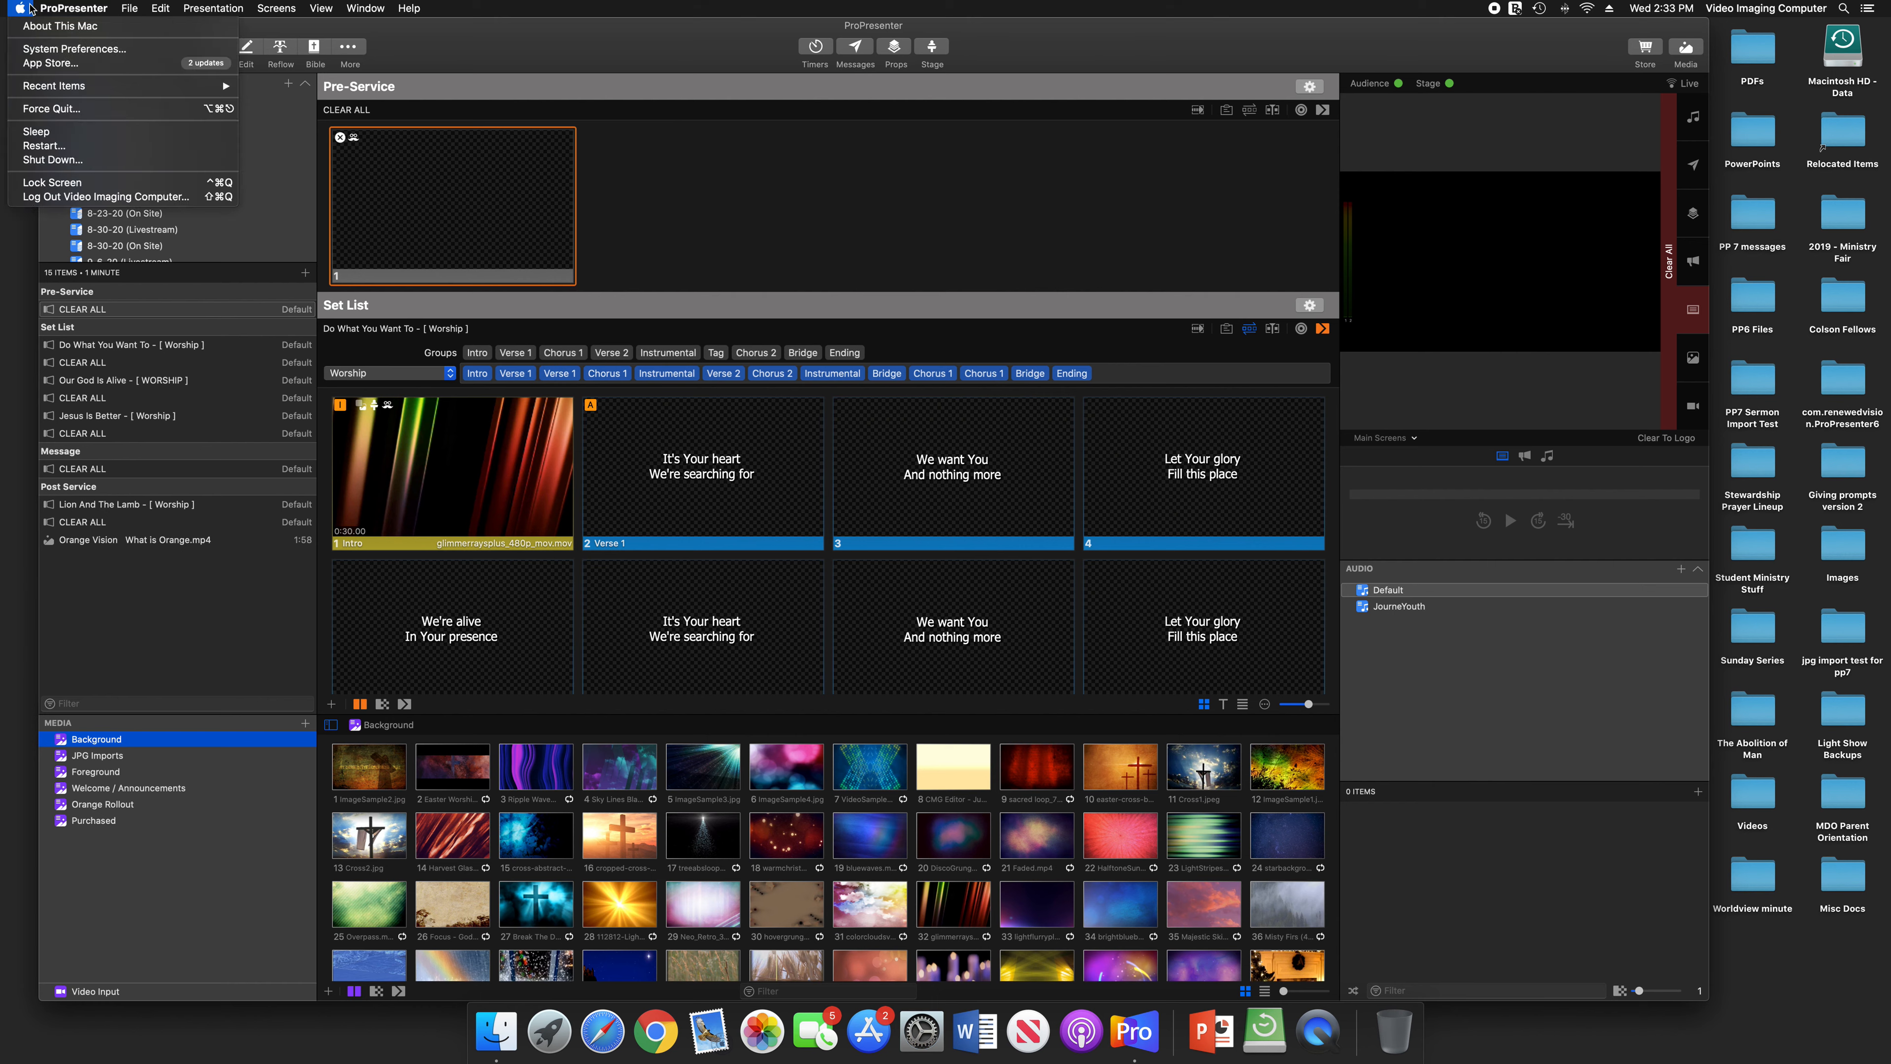
{"action": "left_click", "coordinate": [39, 51]}
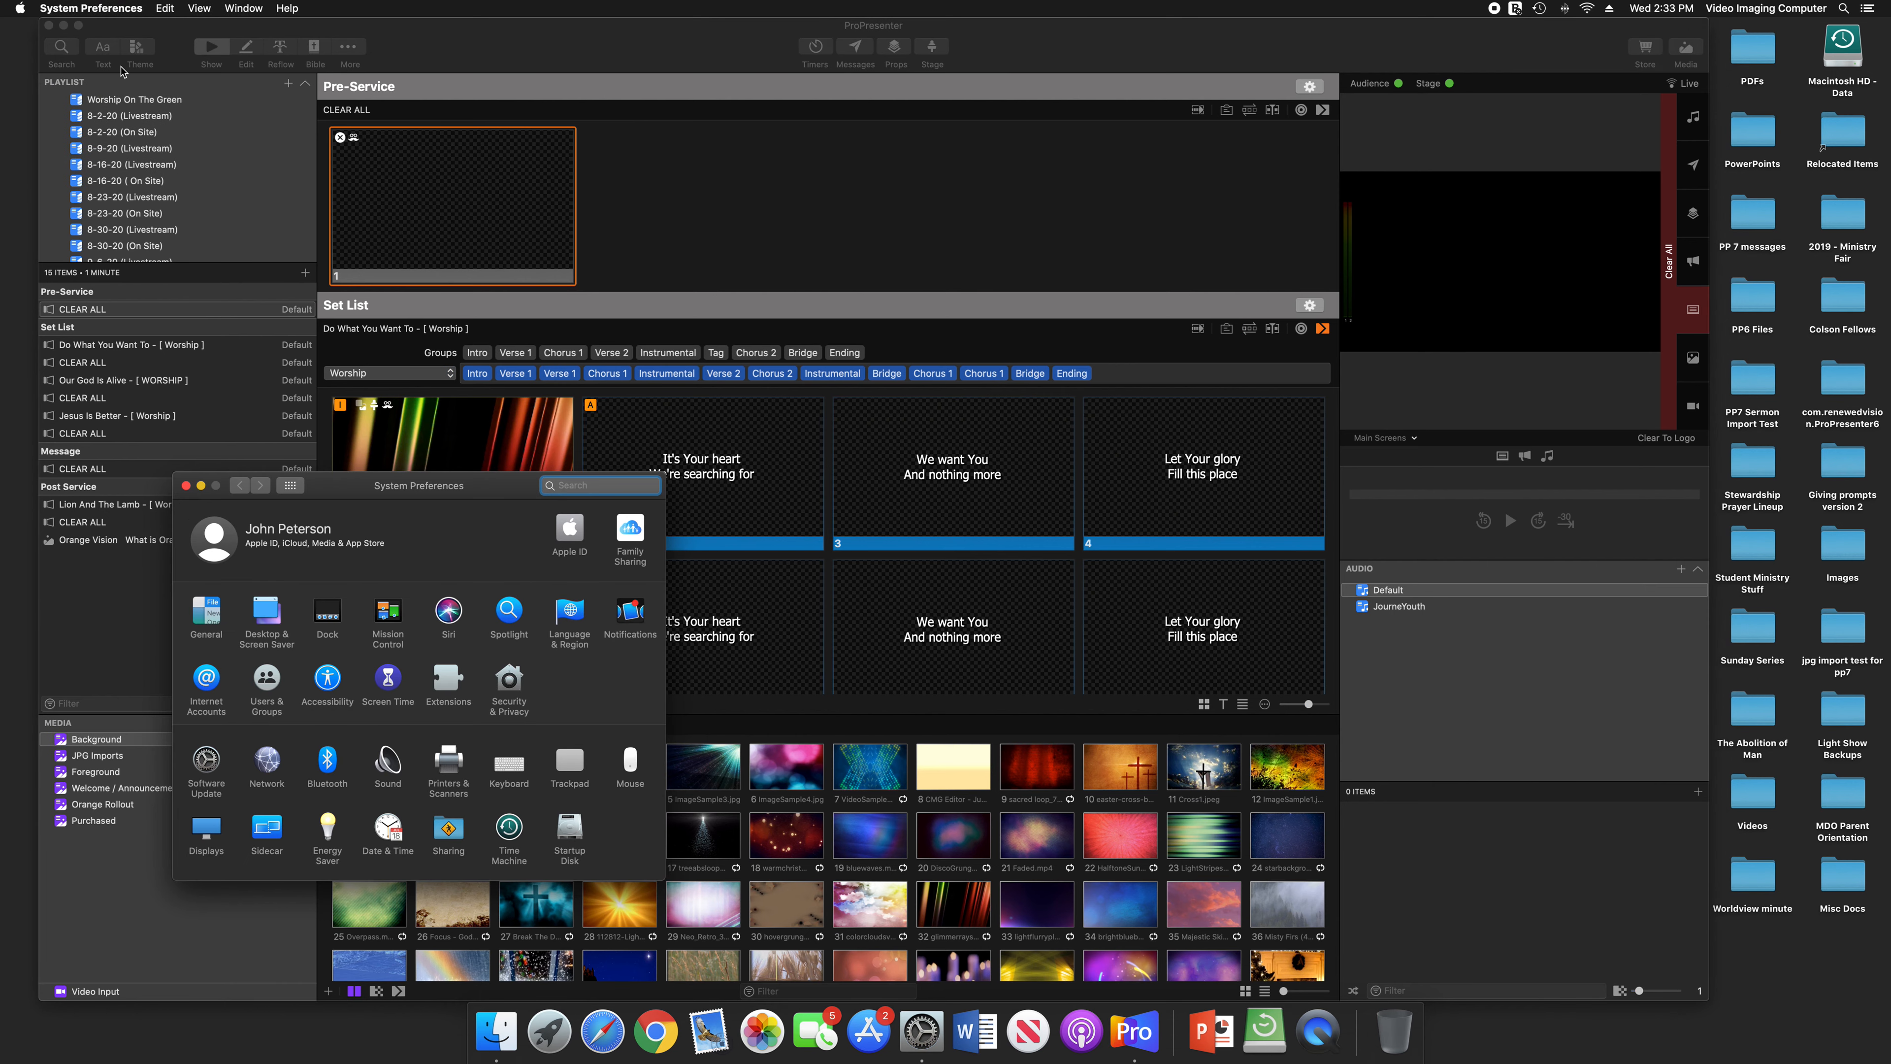
{"action": "left_click", "coordinate": [205, 831]}
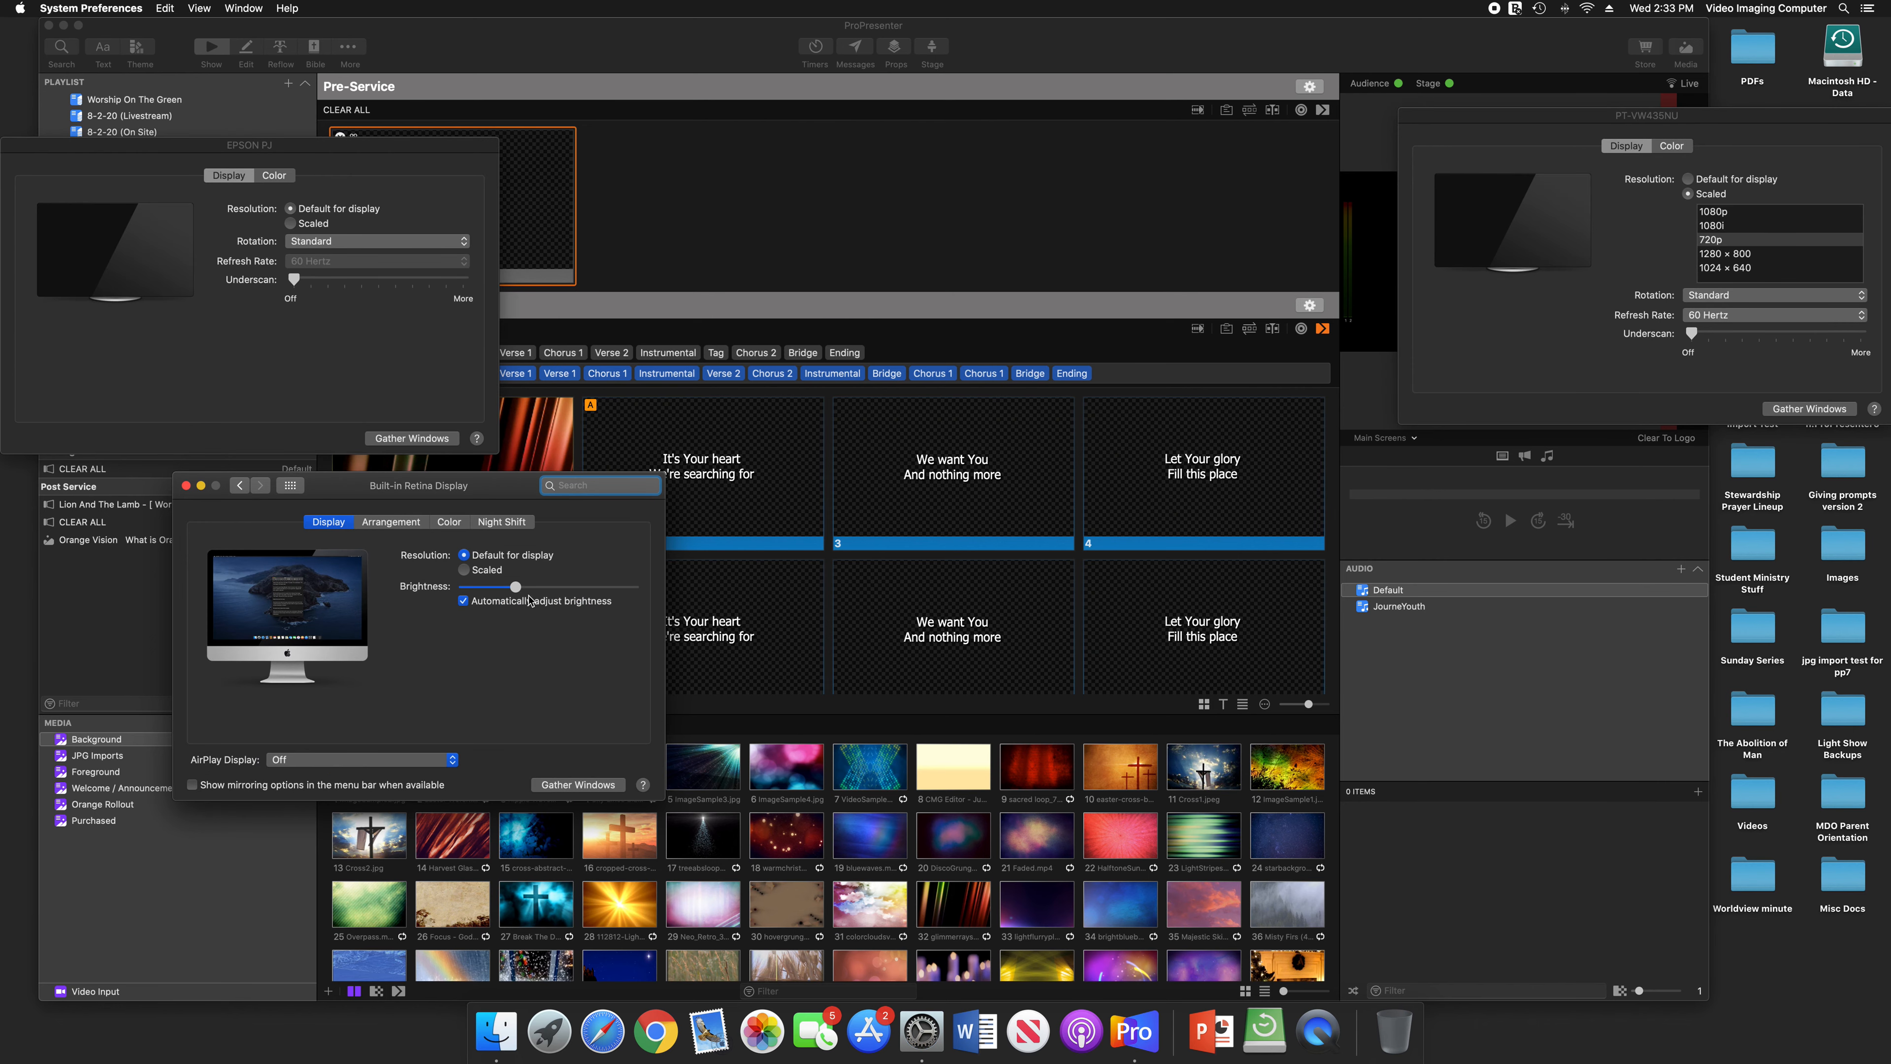
{"action": "left_click", "coordinate": [577, 785]}
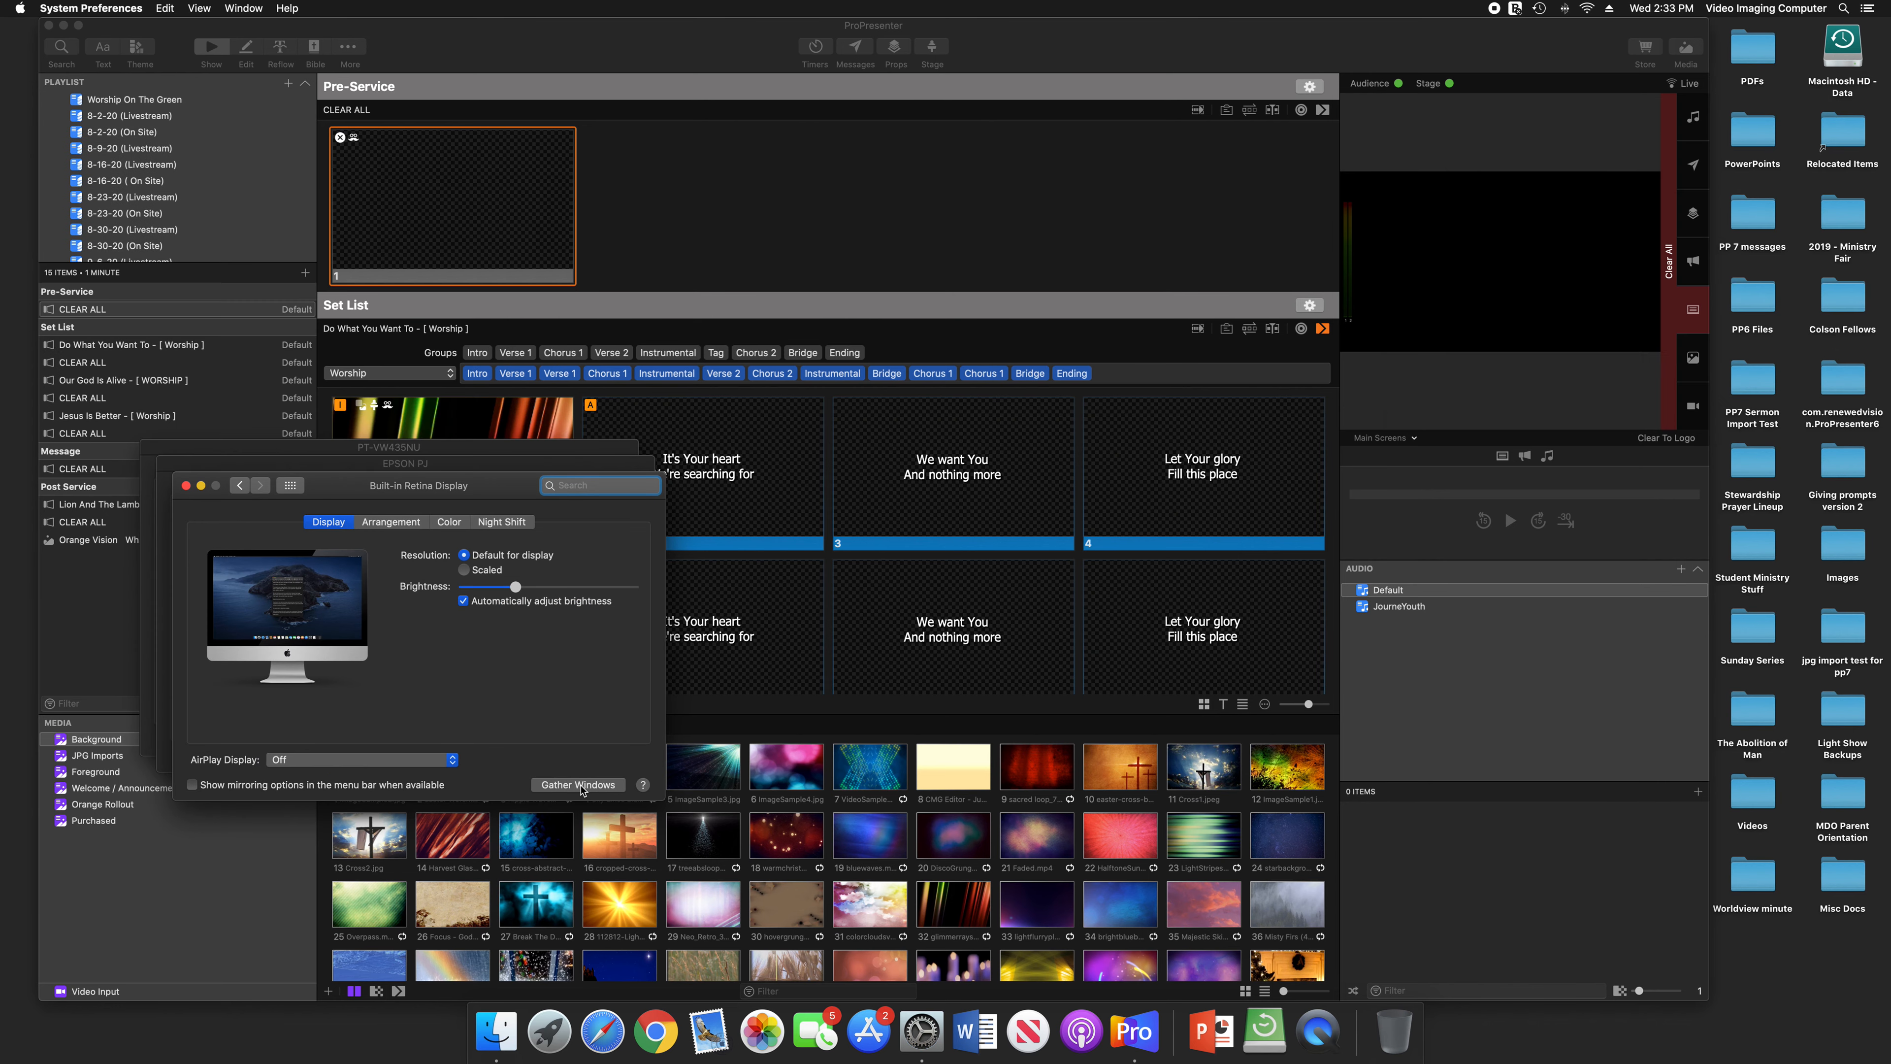
Spread the gathered windows apart so the EPSON PJ, PT-VW435NU and Built-in Retina Display settings sit side by side
{"action": "left_click_drag", "start_coordinate": [487, 492], "coordinate": [1174, 496]}
{"action": "left_click_drag", "start_coordinate": [604, 466], "coordinate": [1046, 134]}
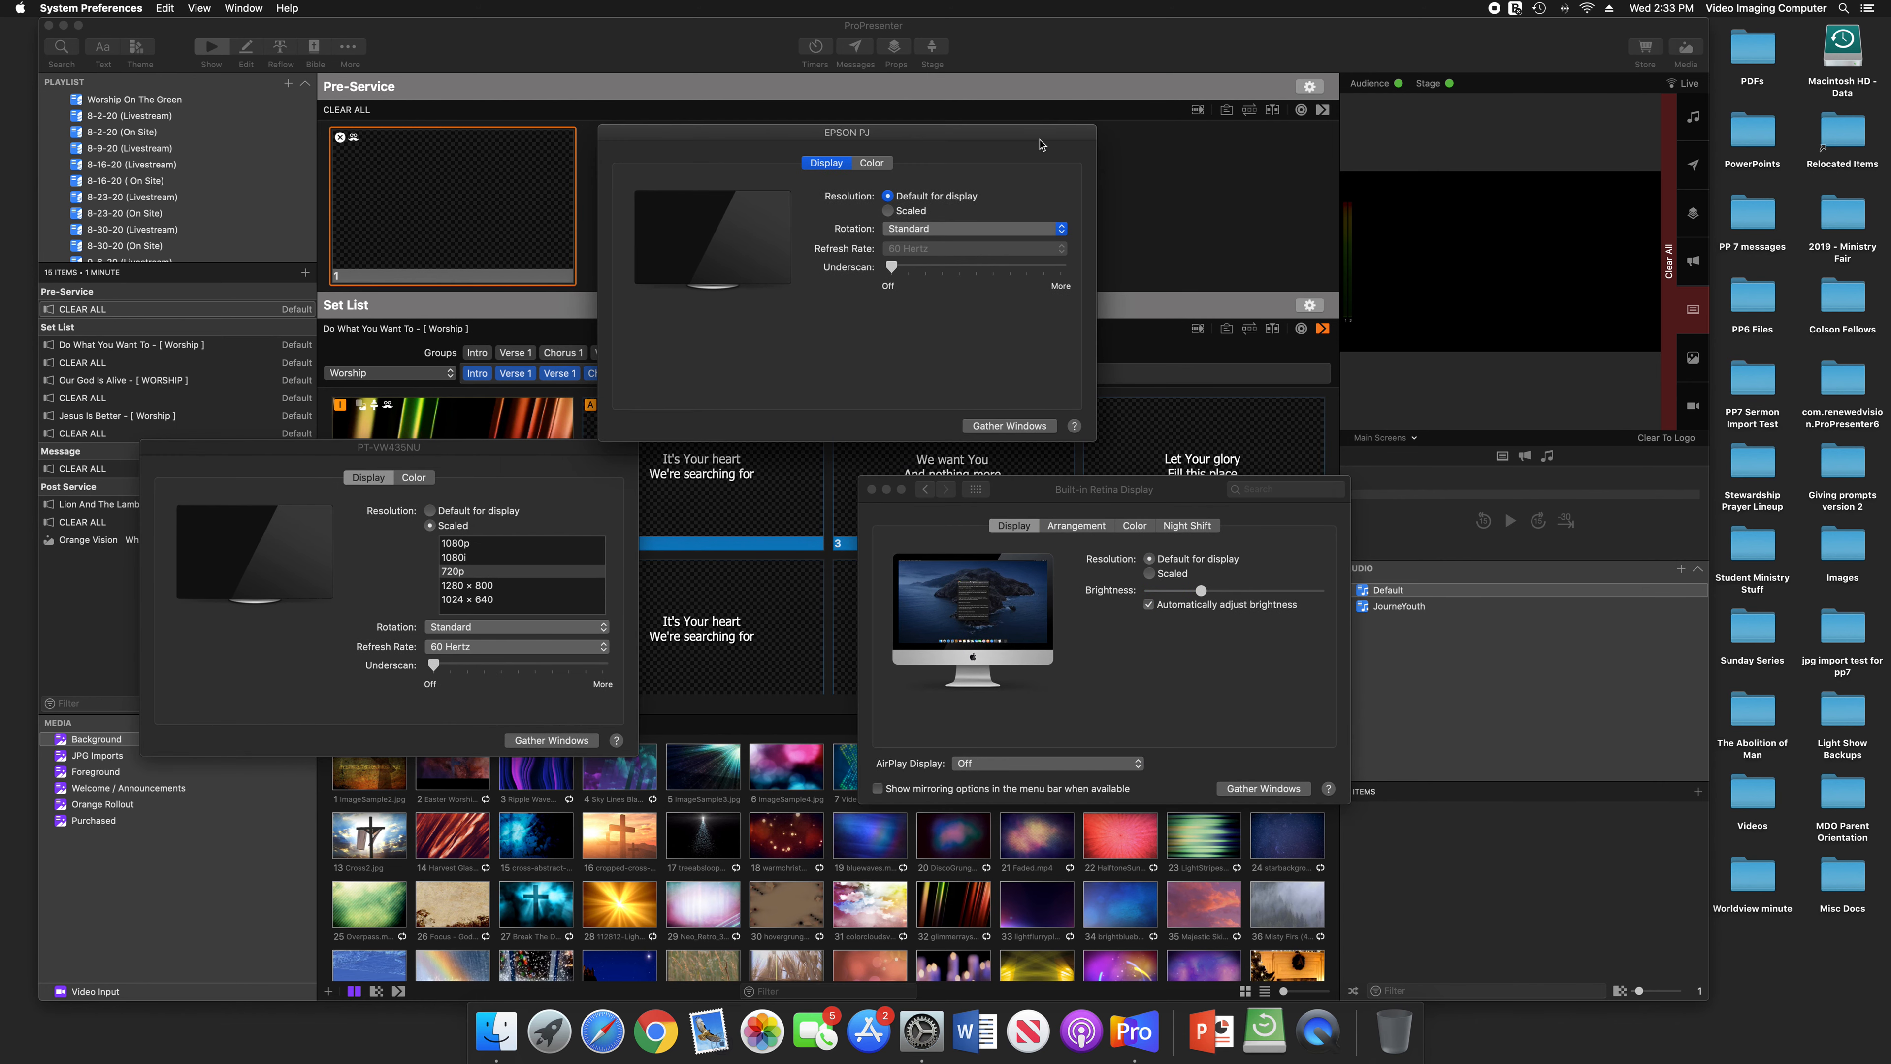
{"action": "left_click_drag", "start_coordinate": [470, 456], "coordinate": [577, 490]}
{"action": "left_click_drag", "start_coordinate": [1154, 501], "coordinate": [1154, 498]}
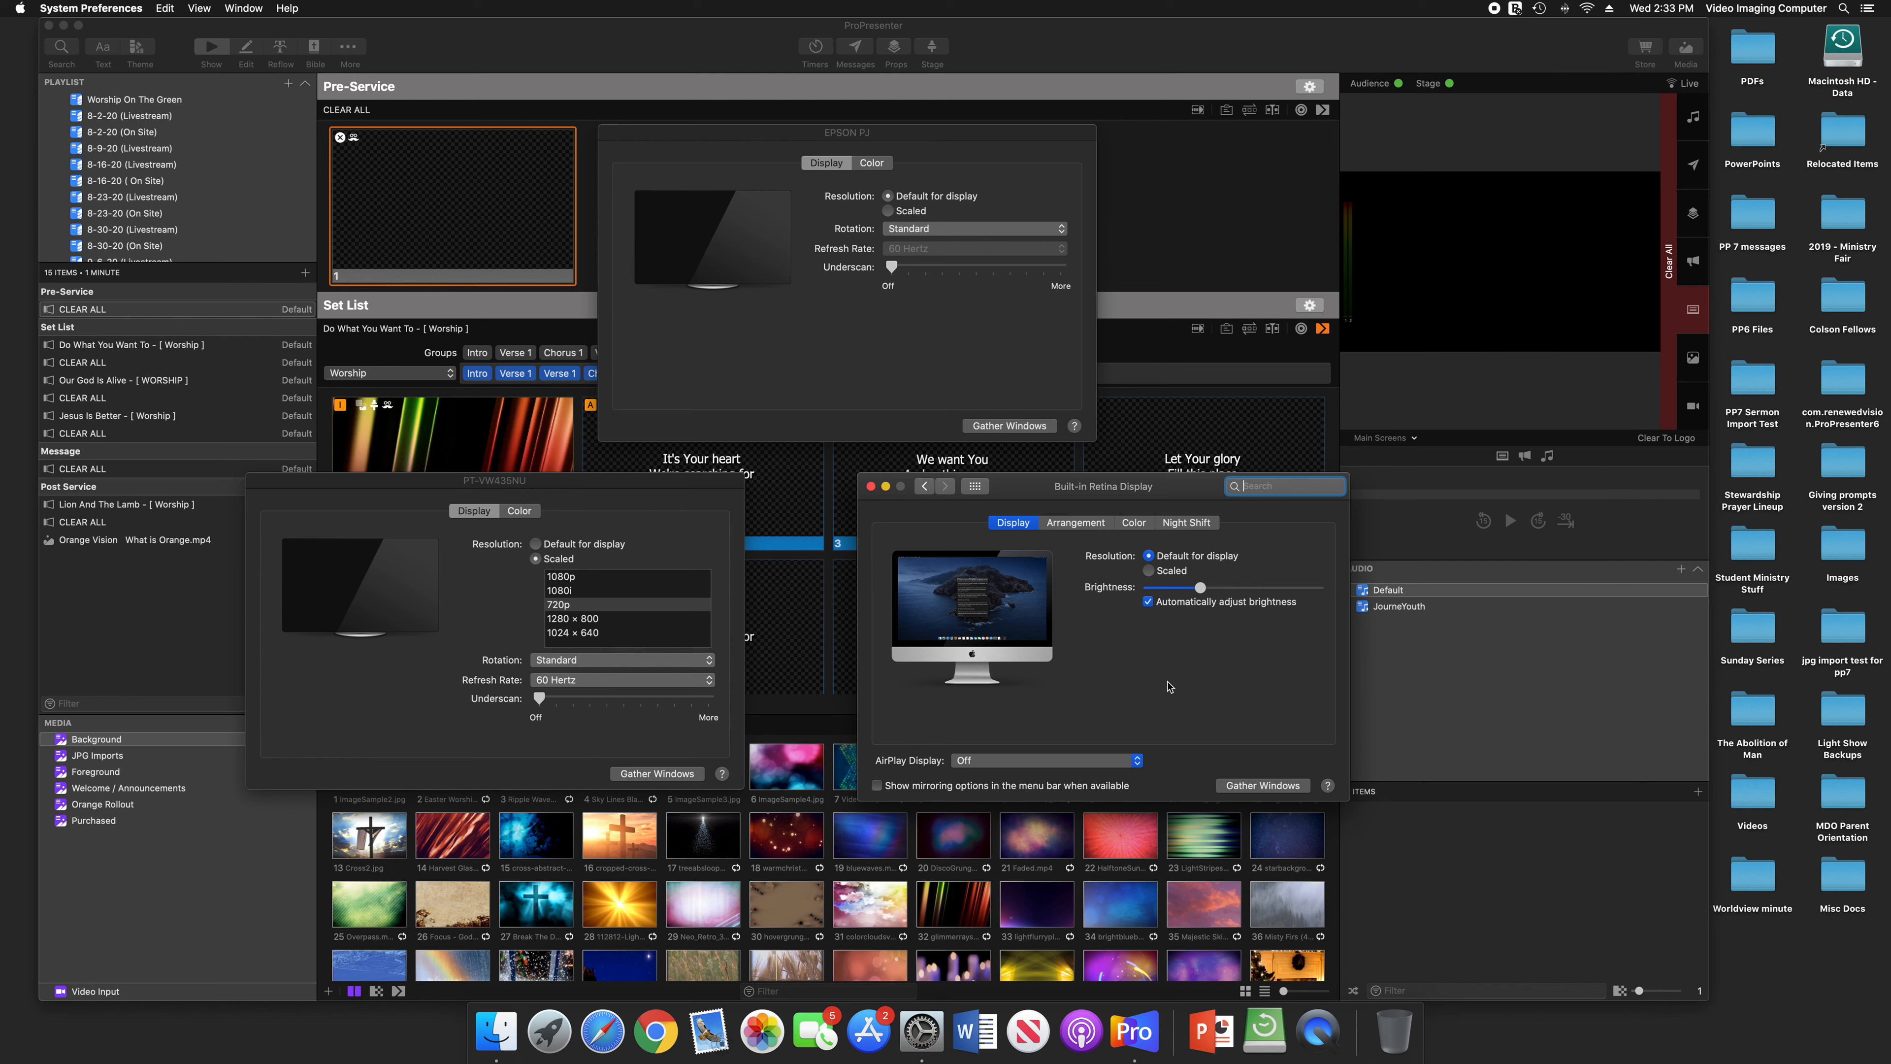
Examine the resolution, rotation and refresh rate settings in the EPSON PJ and PT-VW435NU display windows
{"action": "left_click", "coordinate": [853, 140]}
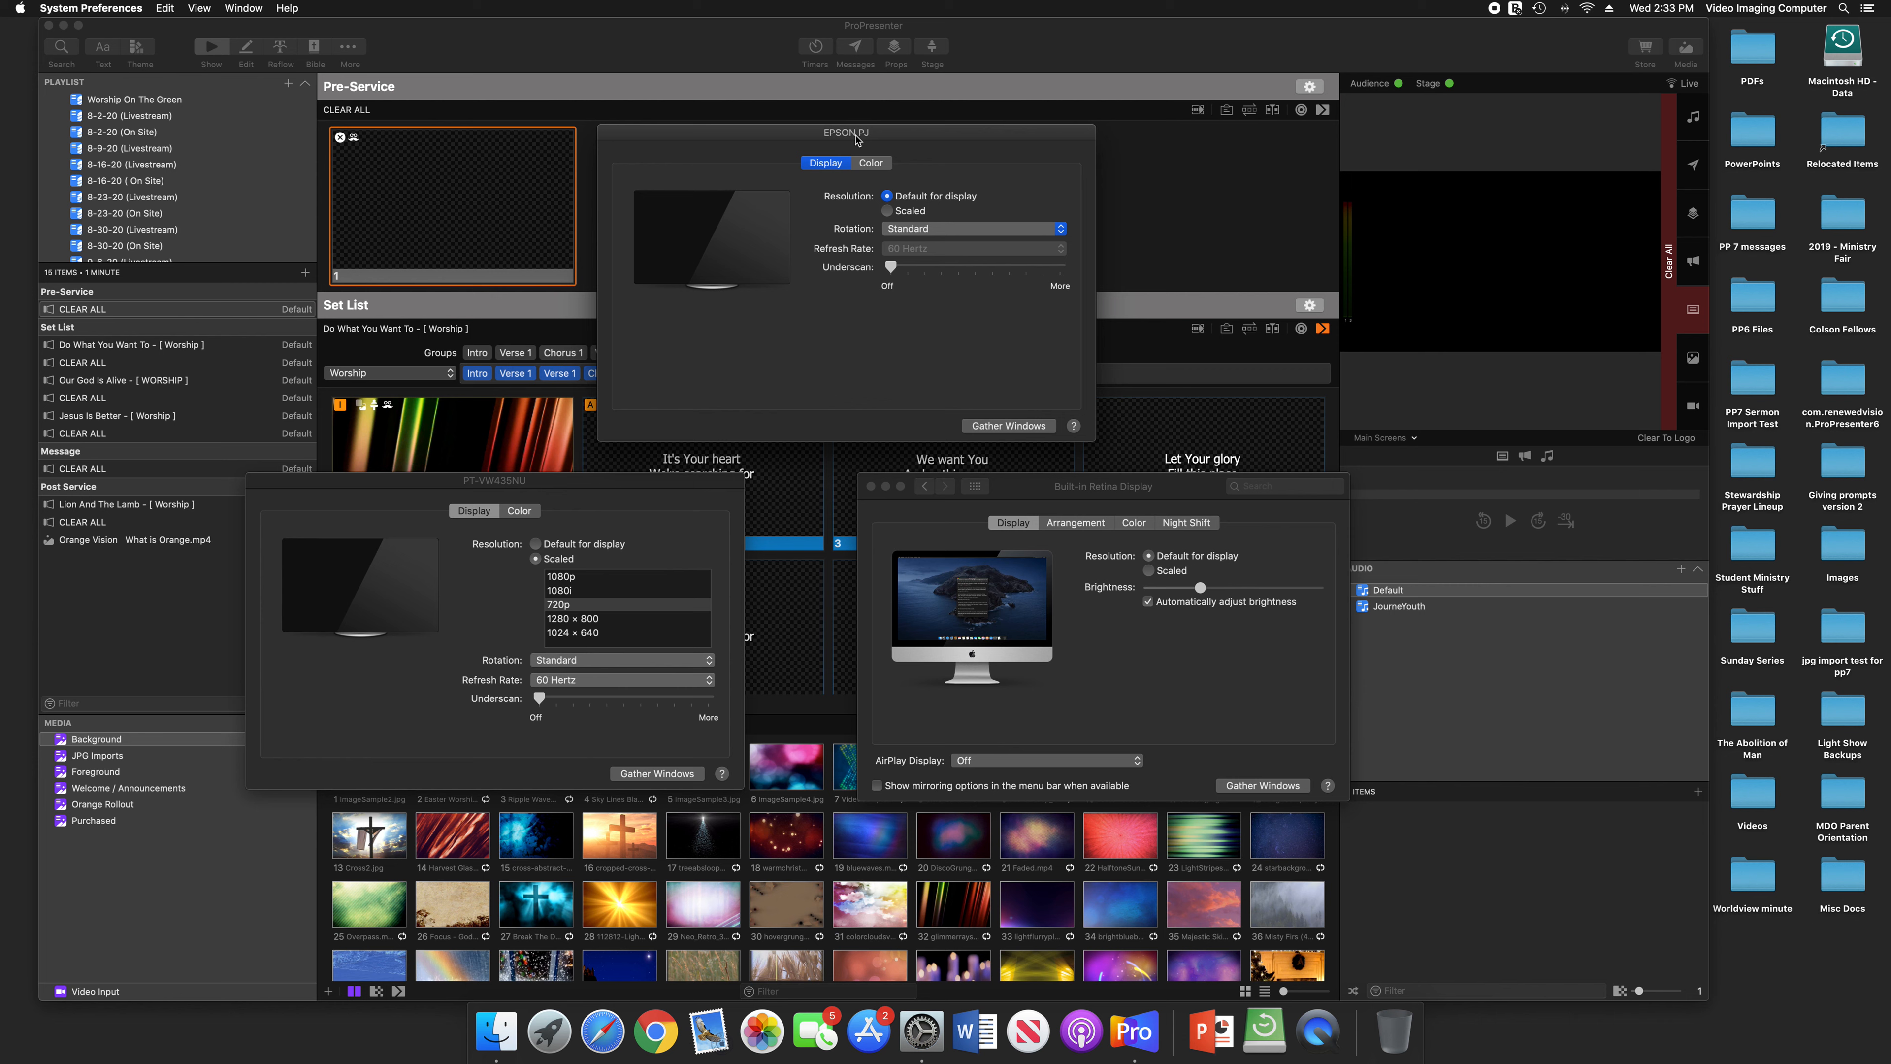
{"action": "left_click", "coordinate": [647, 492]}
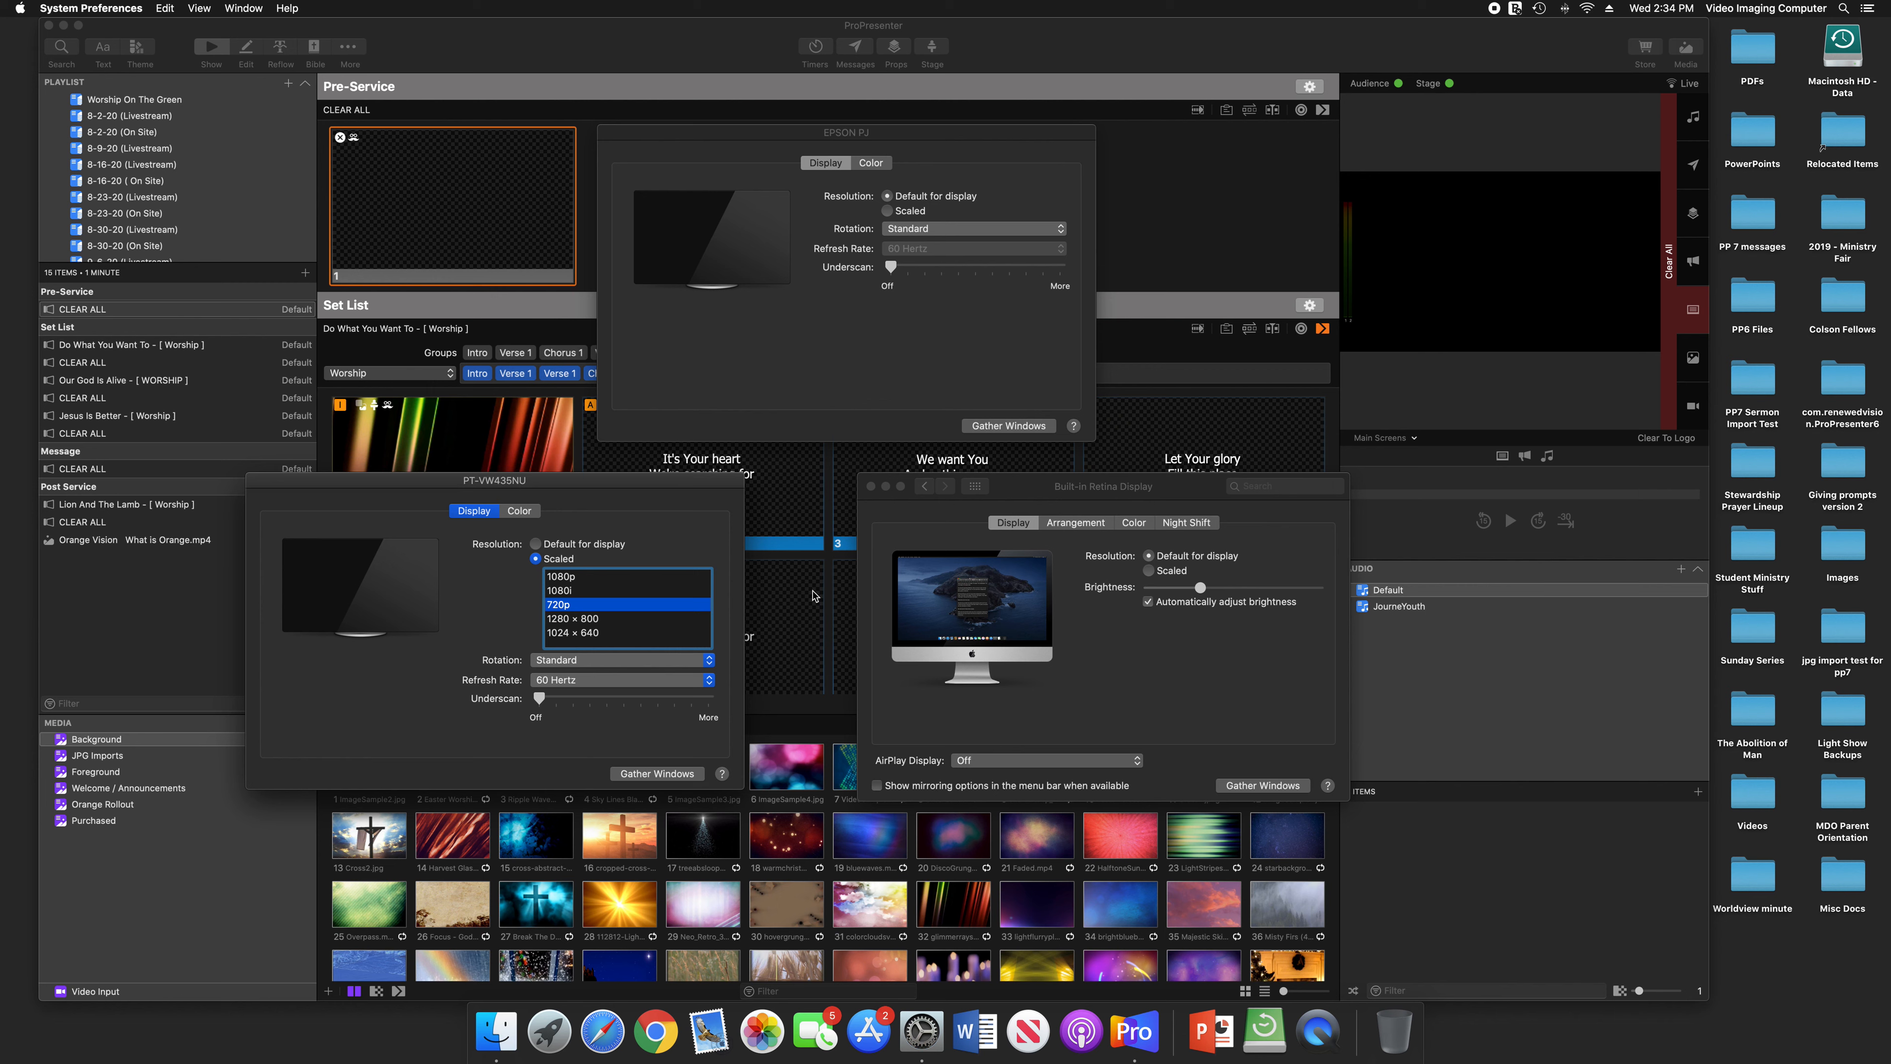
{"action": "left_click", "coordinate": [815, 356]}
{"action": "left_click", "coordinate": [682, 519]}
{"action": "left_click", "coordinate": [1050, 498]}
{"action": "left_click", "coordinate": [795, 307]}
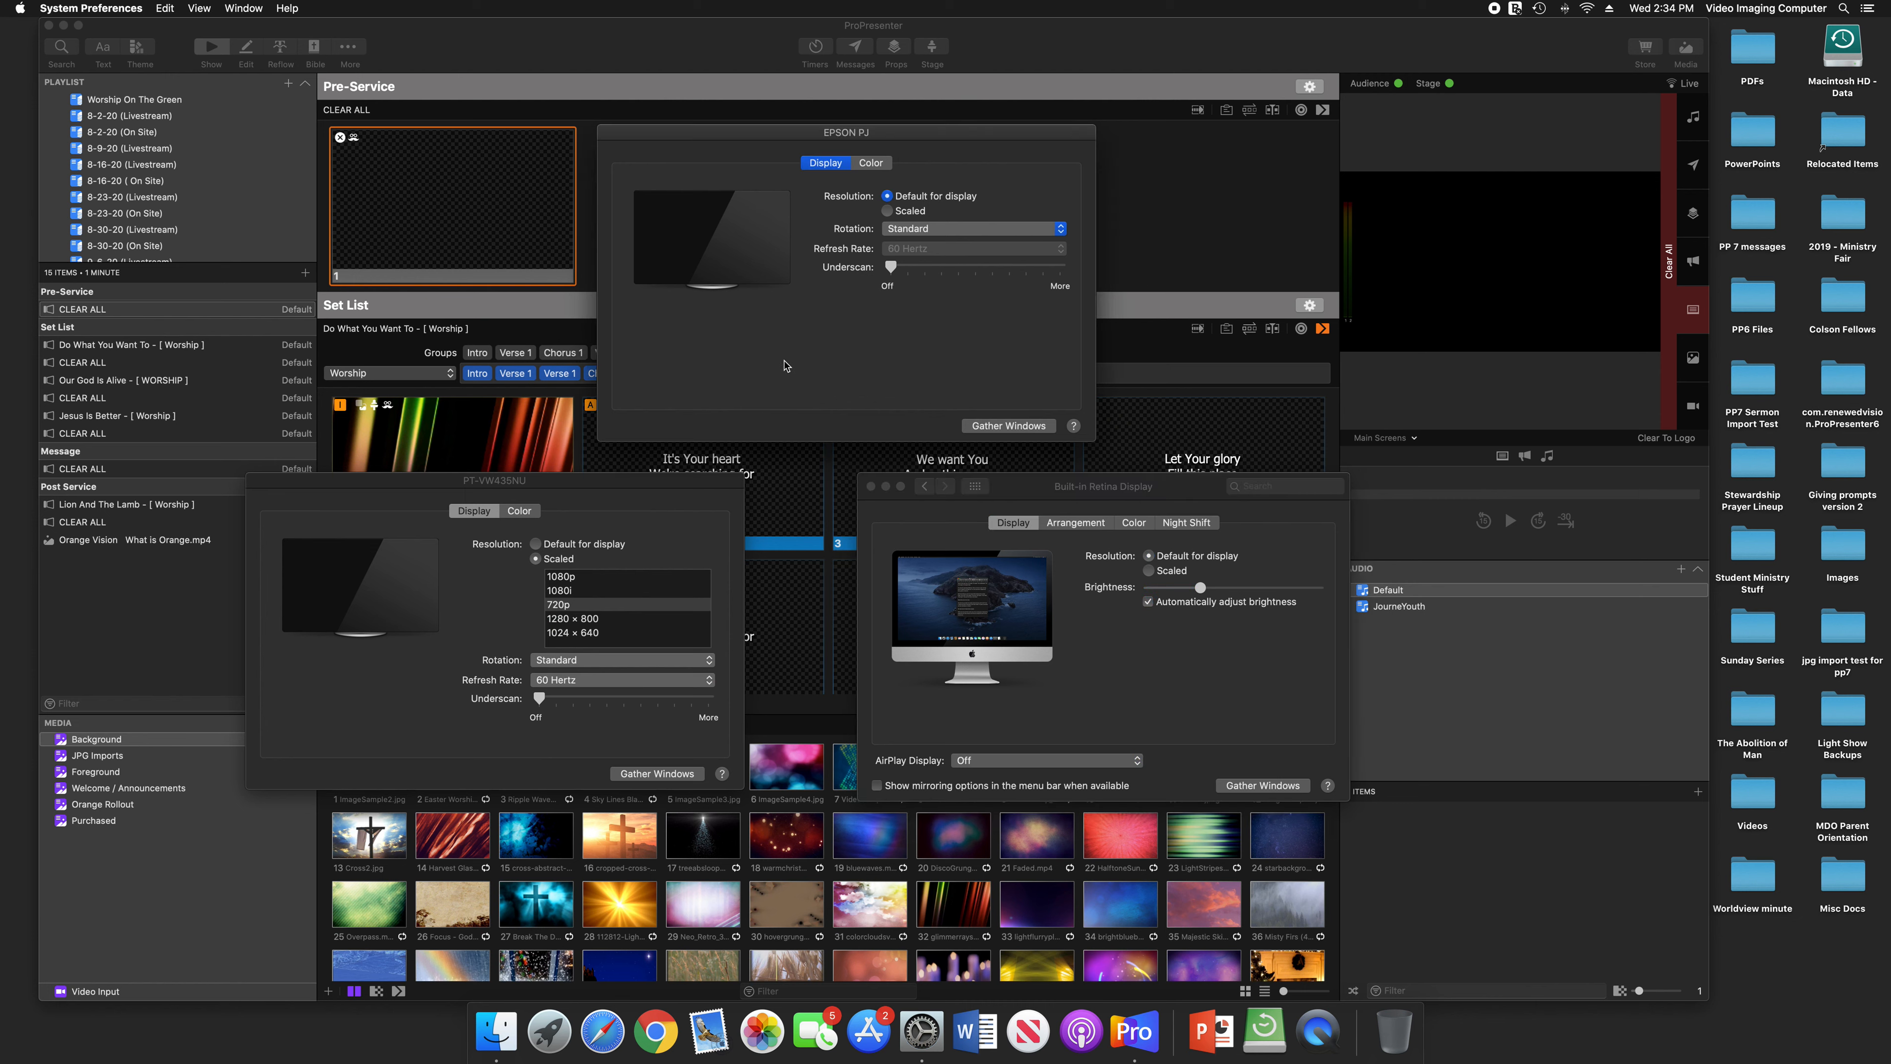
{"action": "left_click", "coordinate": [670, 479]}
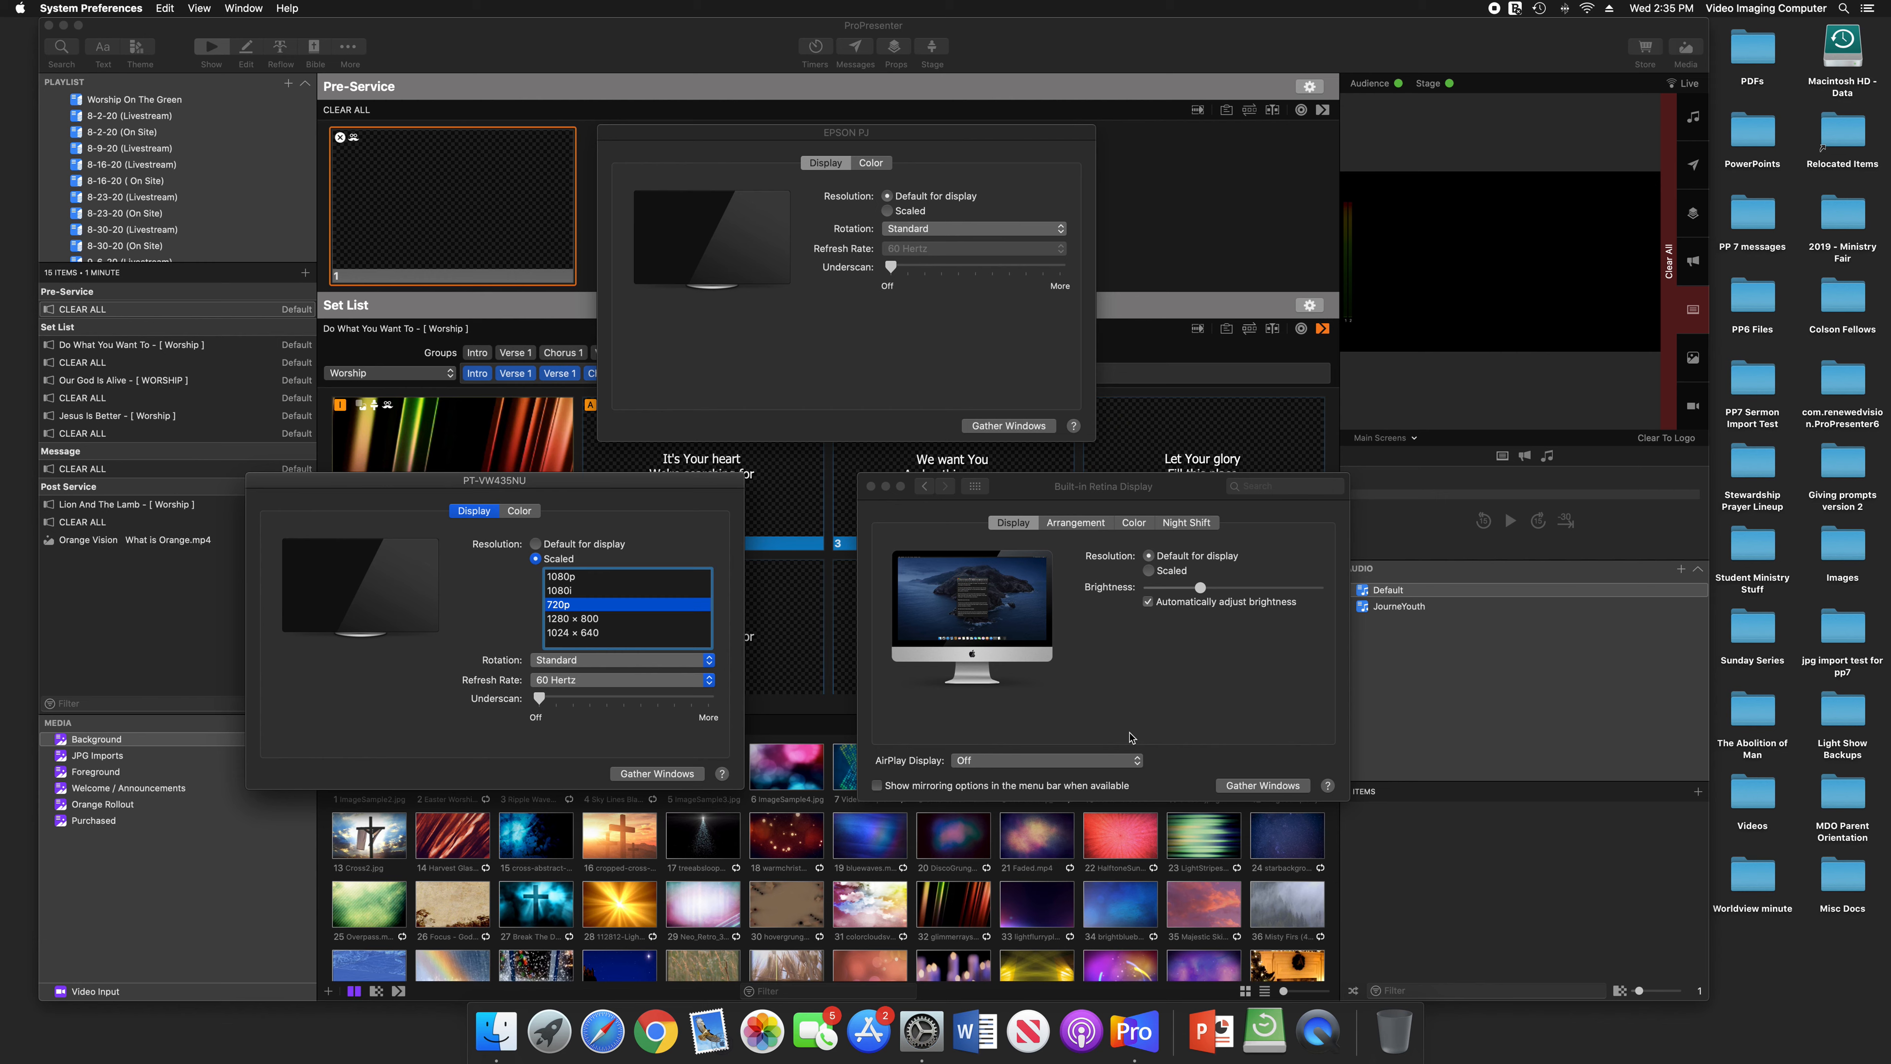
{"action": "left_click_drag", "start_coordinate": [554, 499], "coordinate": [541, 555]}
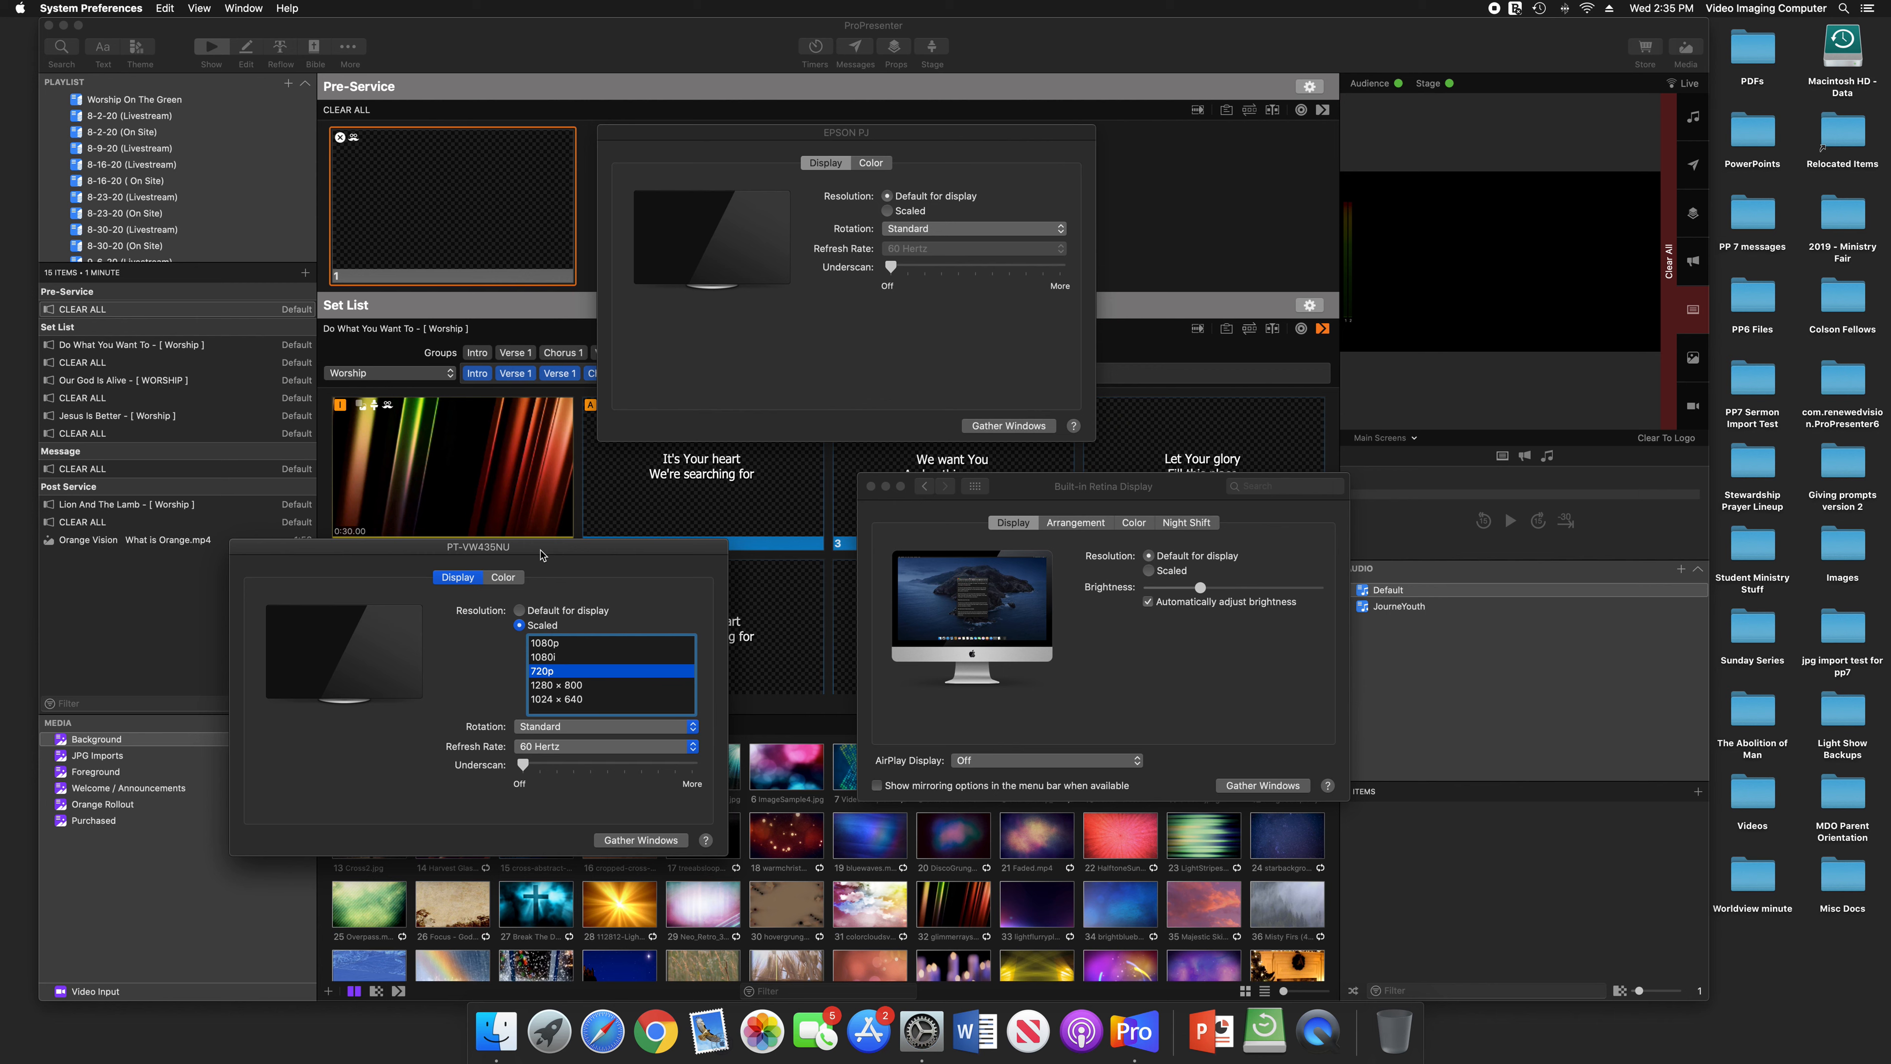
{"action": "left_click_drag", "start_coordinate": [573, 545], "coordinate": [631, 526]}
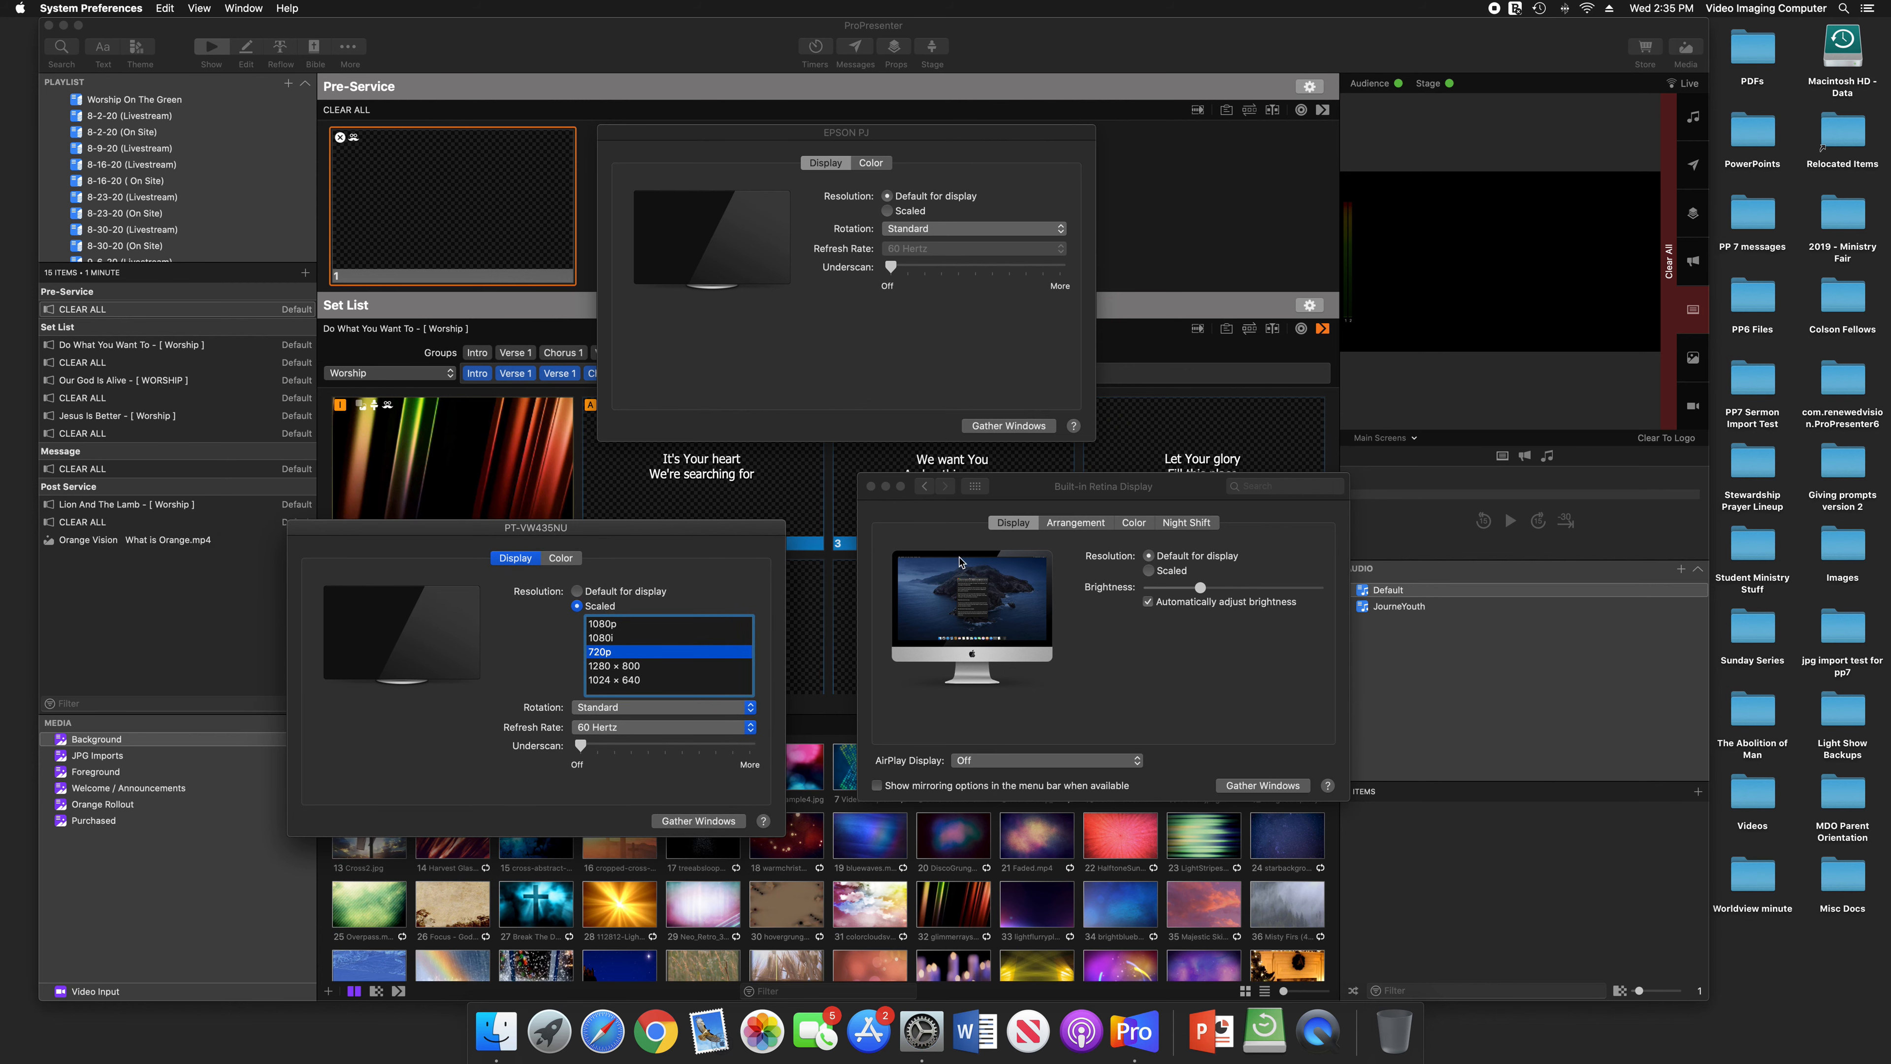
{"action": "left_click", "coordinate": [789, 136]}
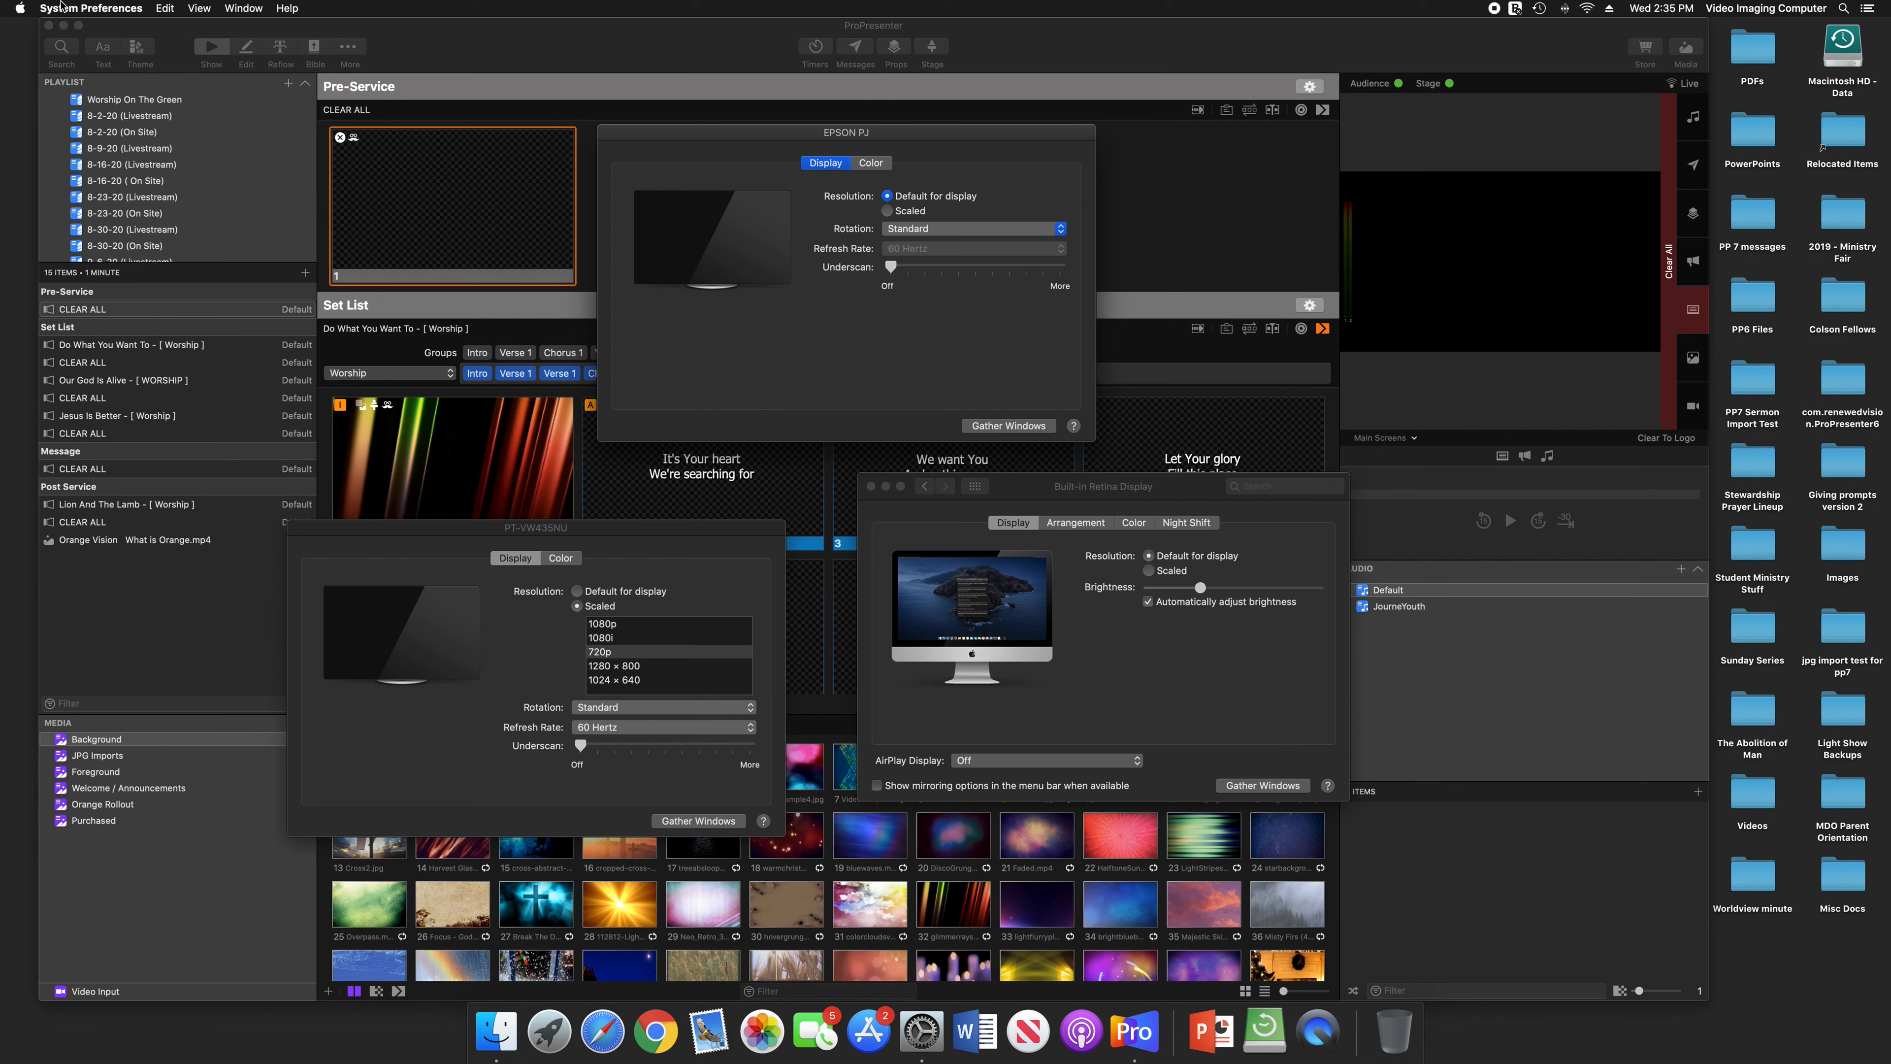
Gather the display windows once more and separate the Built-in Retina Display, EPSON PJ and PT-VW435NU windows
{"action": "left_click", "coordinate": [18, 8]}
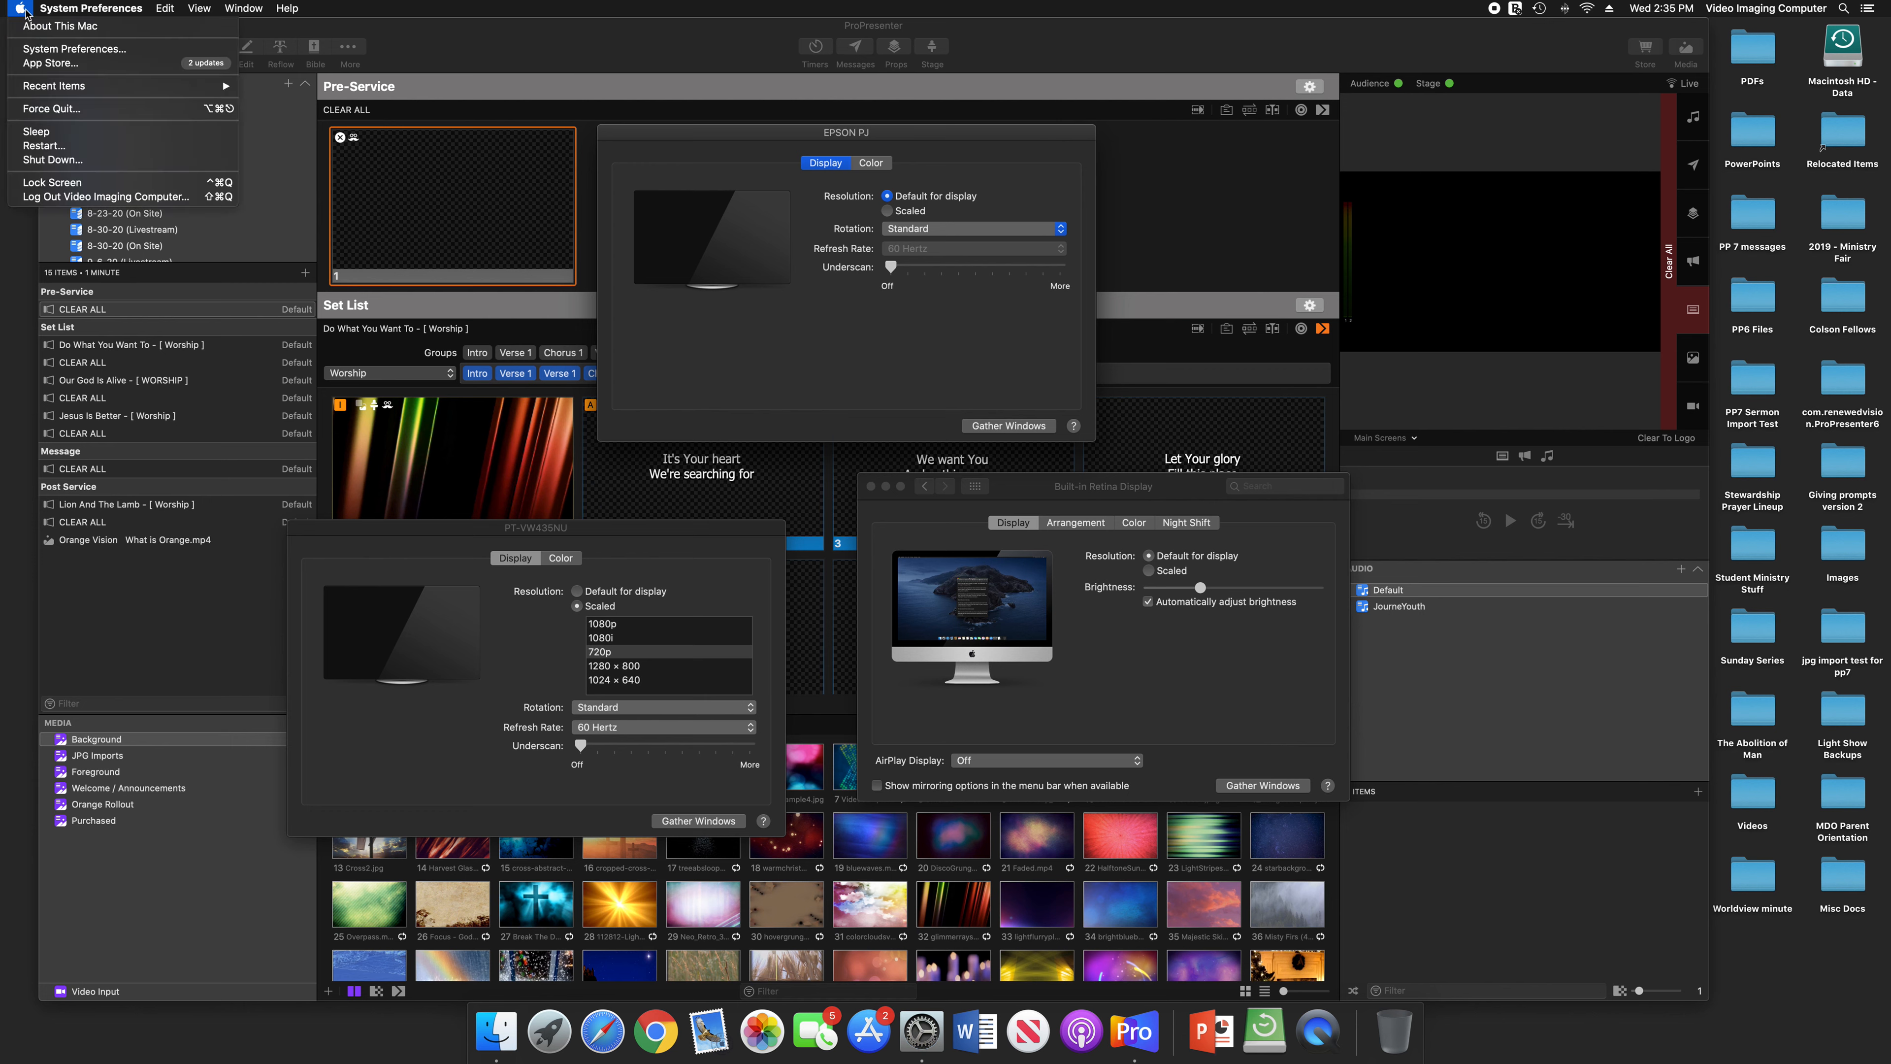
{"action": "left_click", "coordinate": [56, 46]}
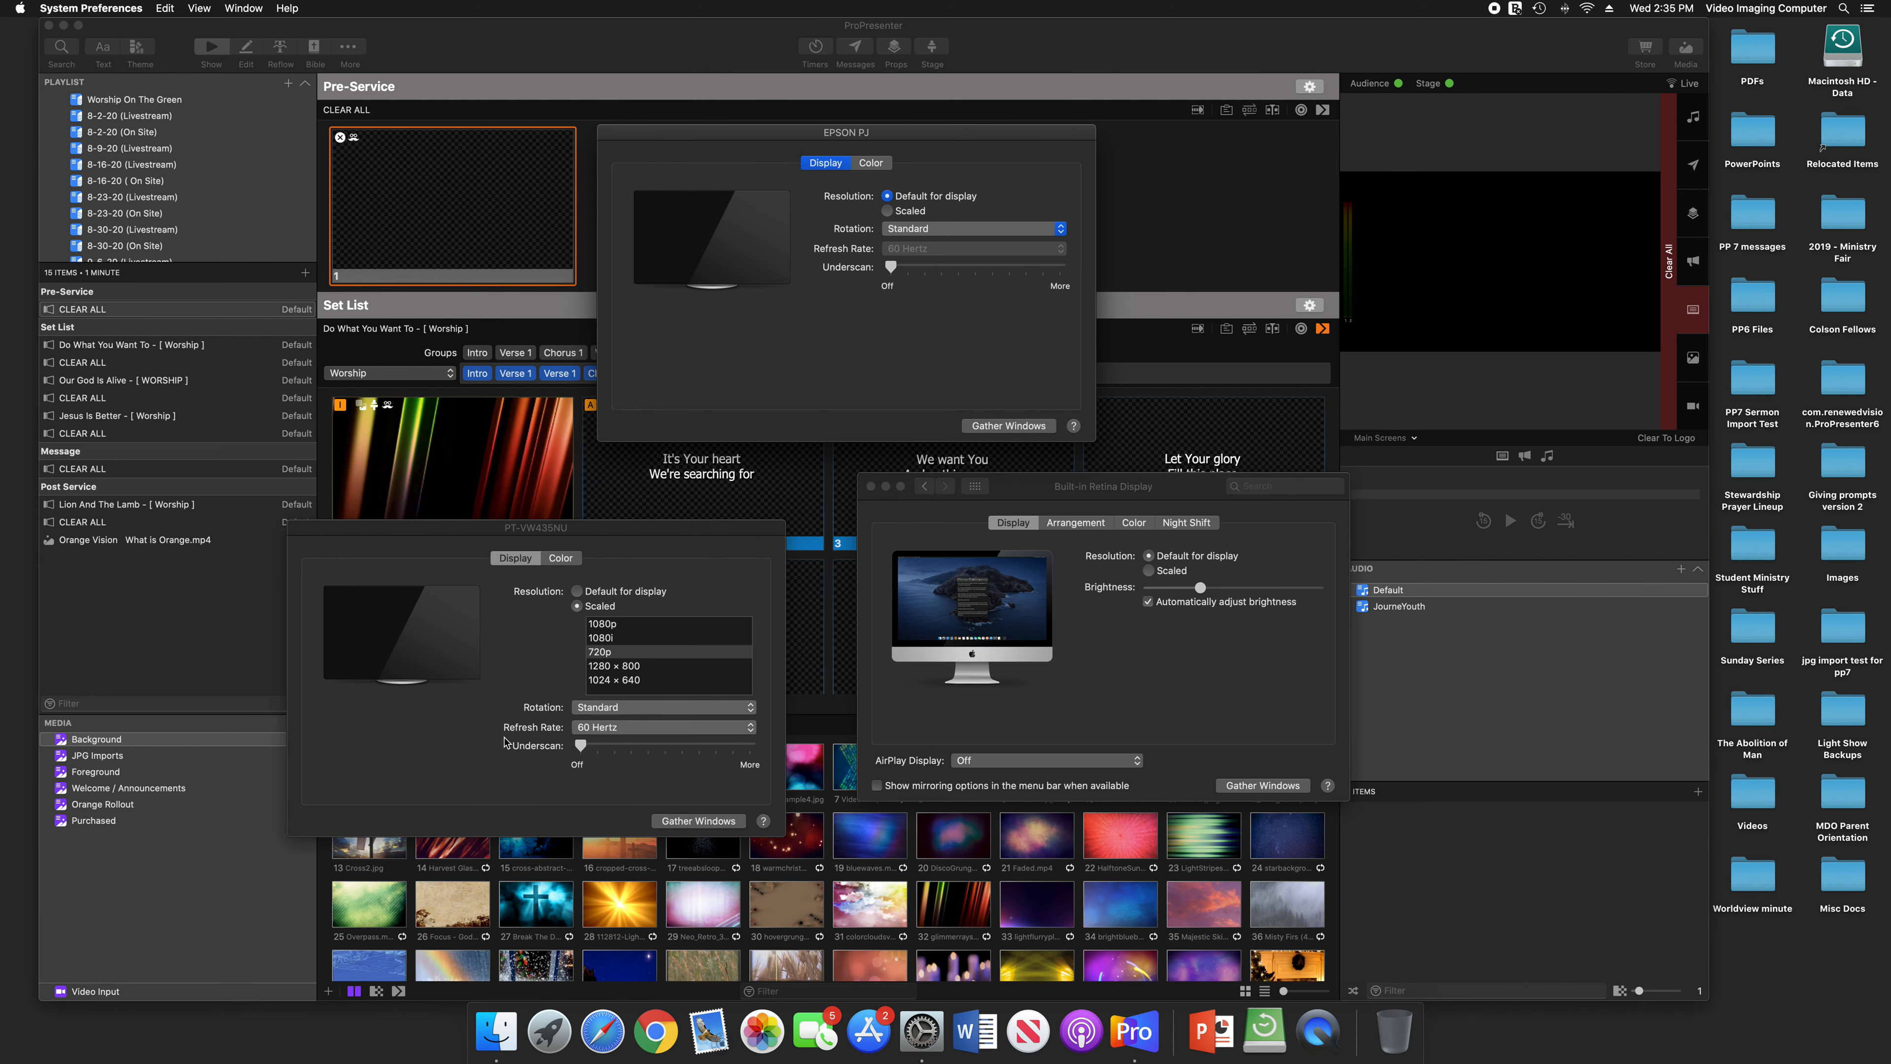
{"action": "left_click", "coordinate": [700, 820]}
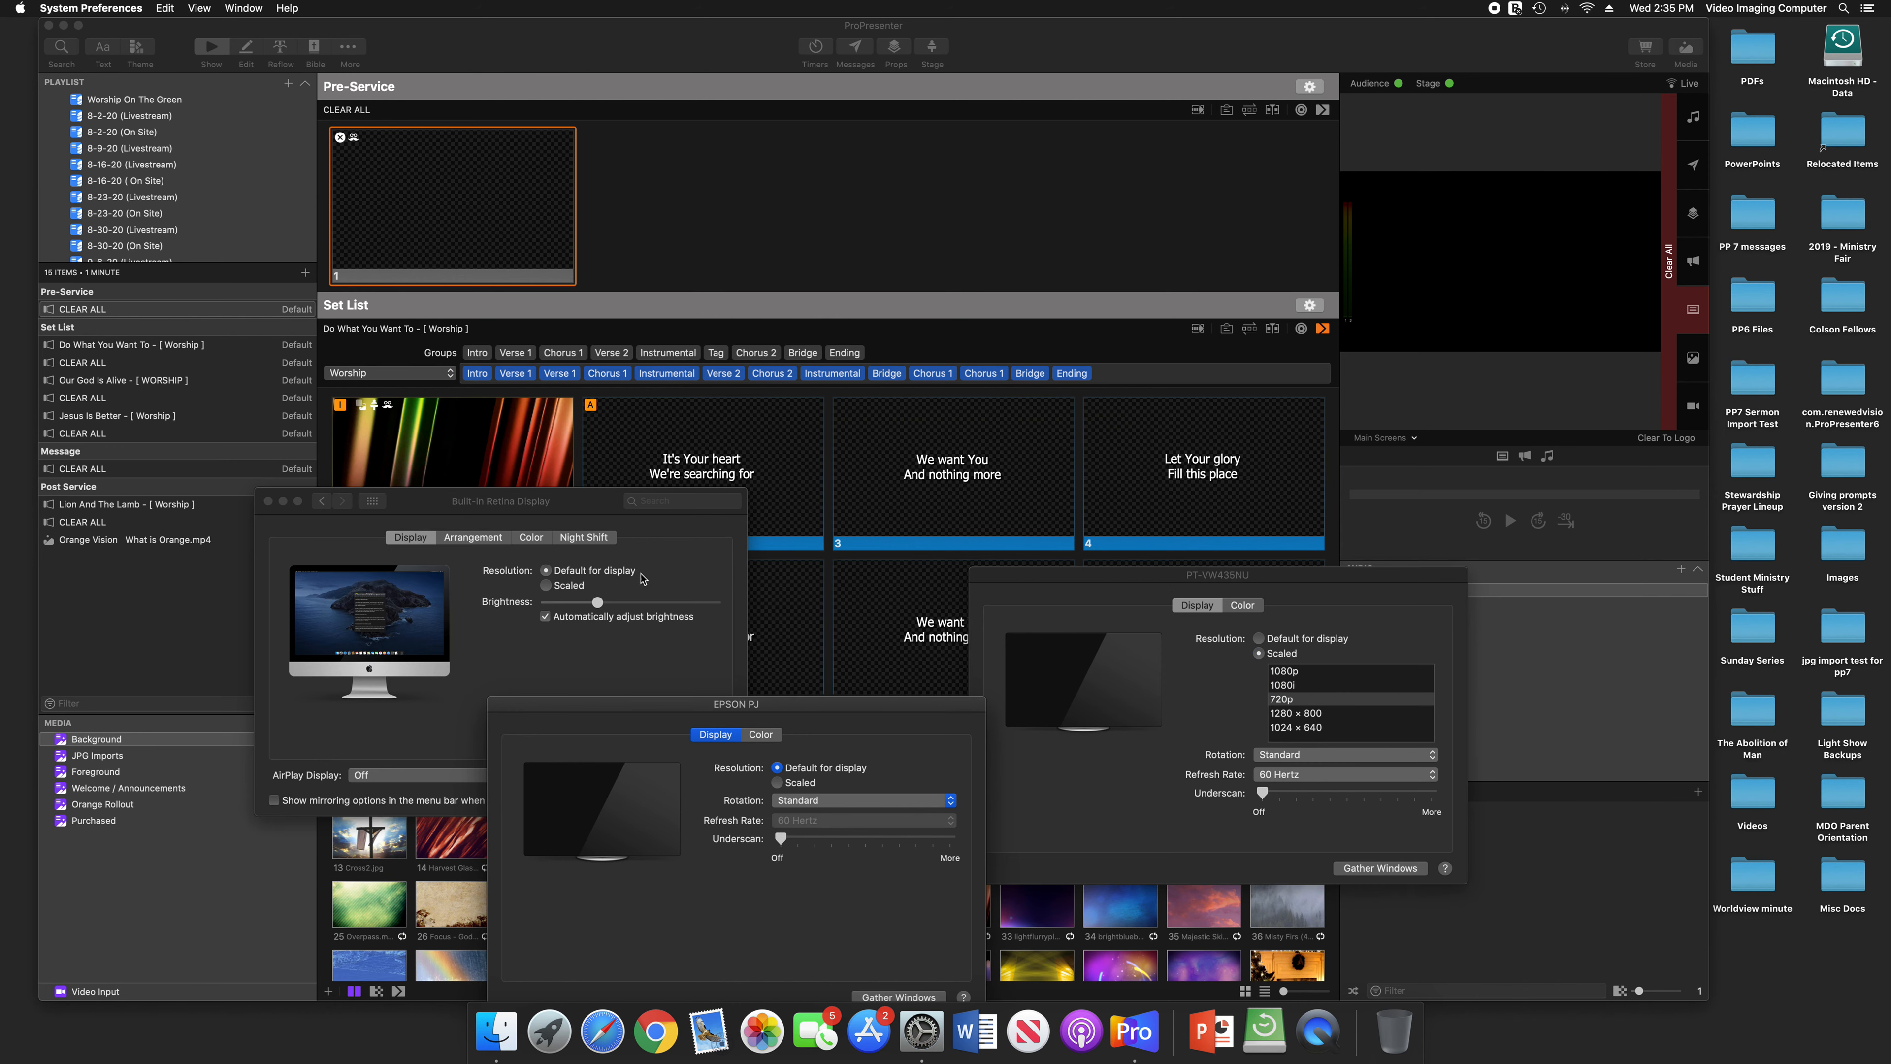
{"action": "left_click", "coordinate": [571, 516]}
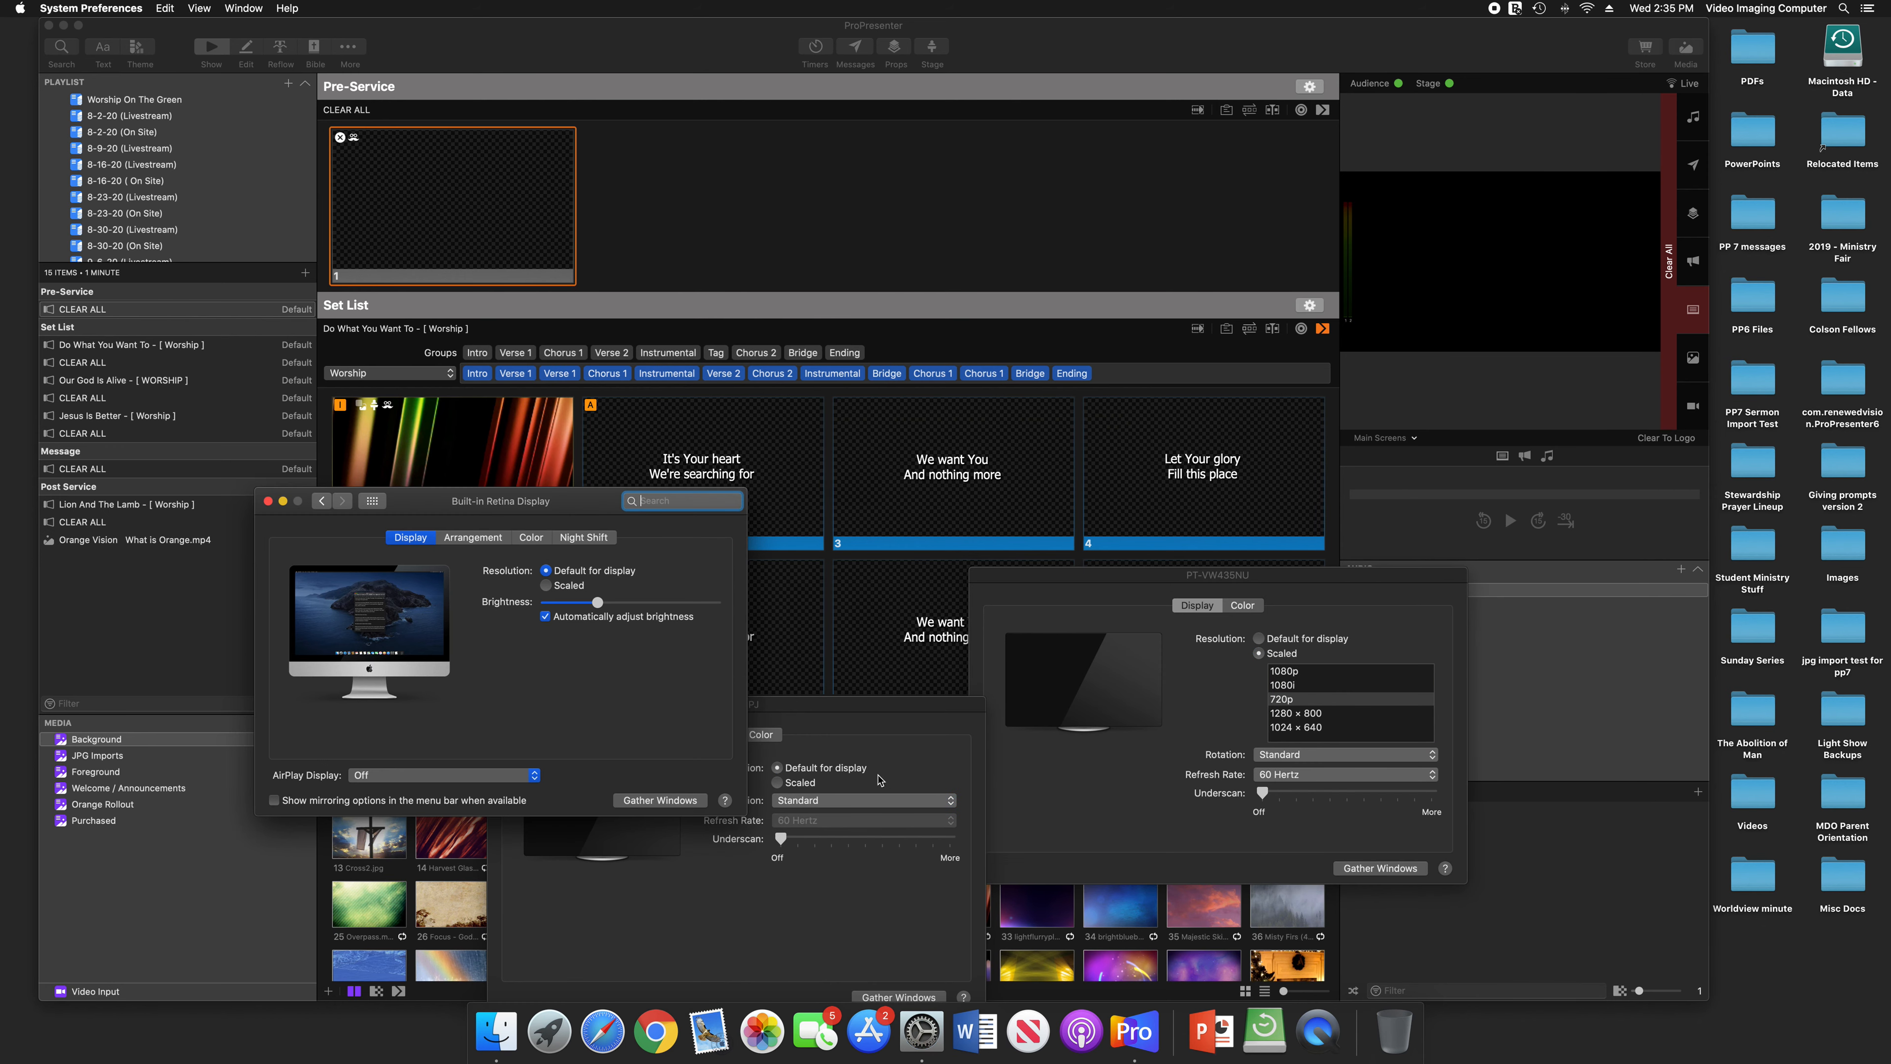
{"action": "left_click_drag", "start_coordinate": [598, 506], "coordinate": [460, 458]}
{"action": "left_click", "coordinate": [866, 710]}
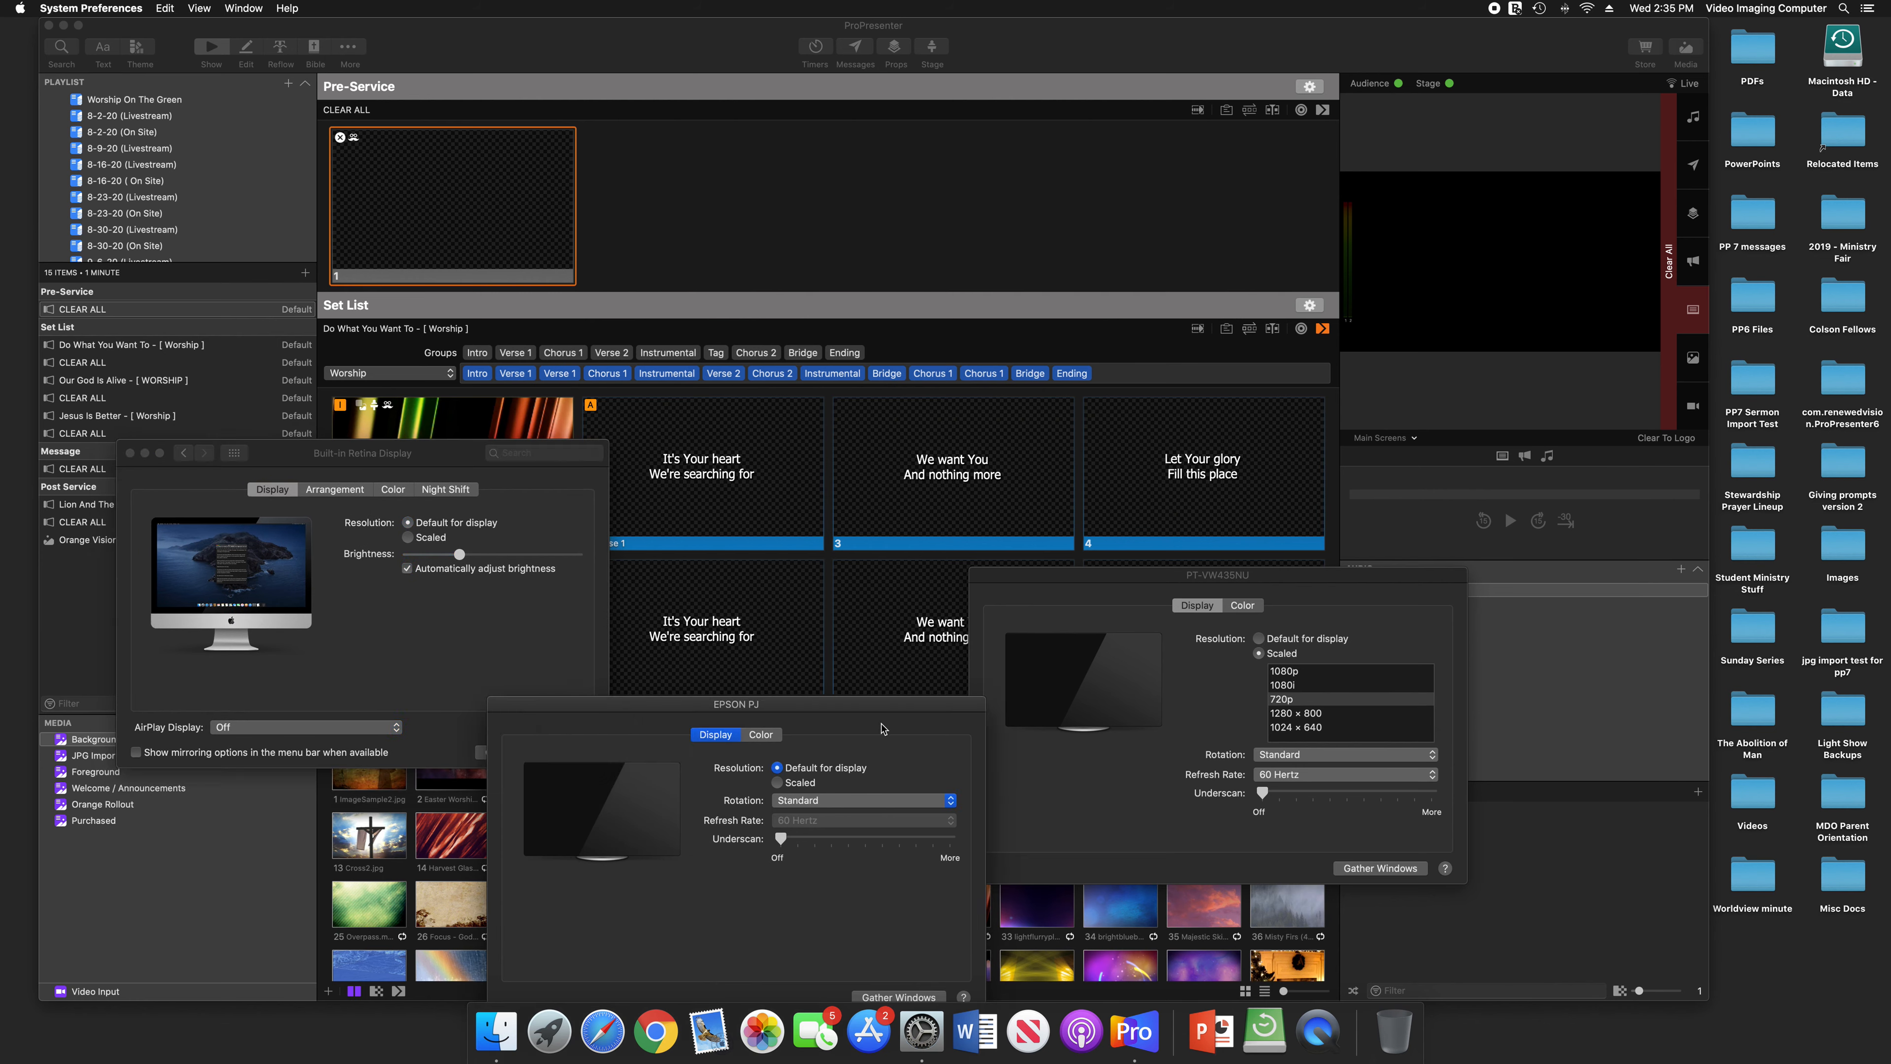
{"action": "left_click_drag", "start_coordinate": [866, 710], "coordinate": [737, 829]}
{"action": "left_click", "coordinate": [1282, 700]}
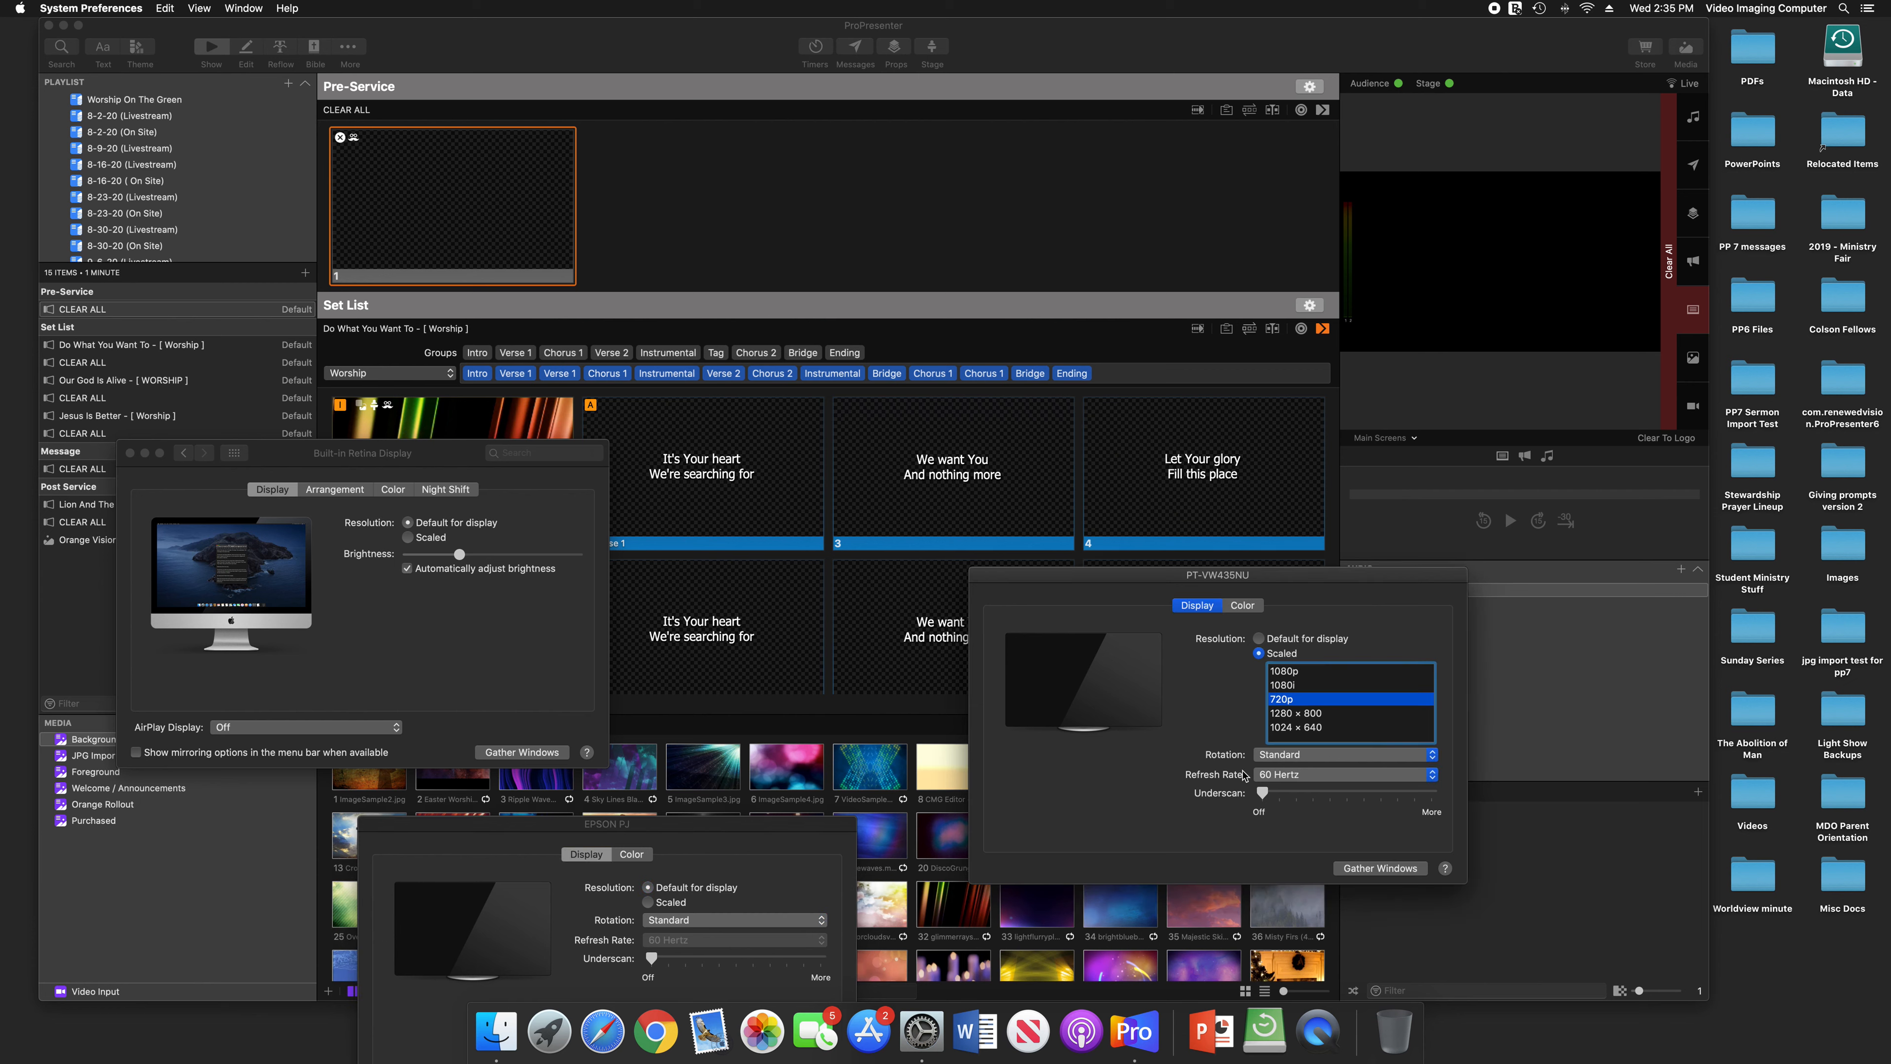
Review how the three displays are arranged relative to each other, identify each one, and close the display settings
{"action": "left_click", "coordinate": [484, 660]}
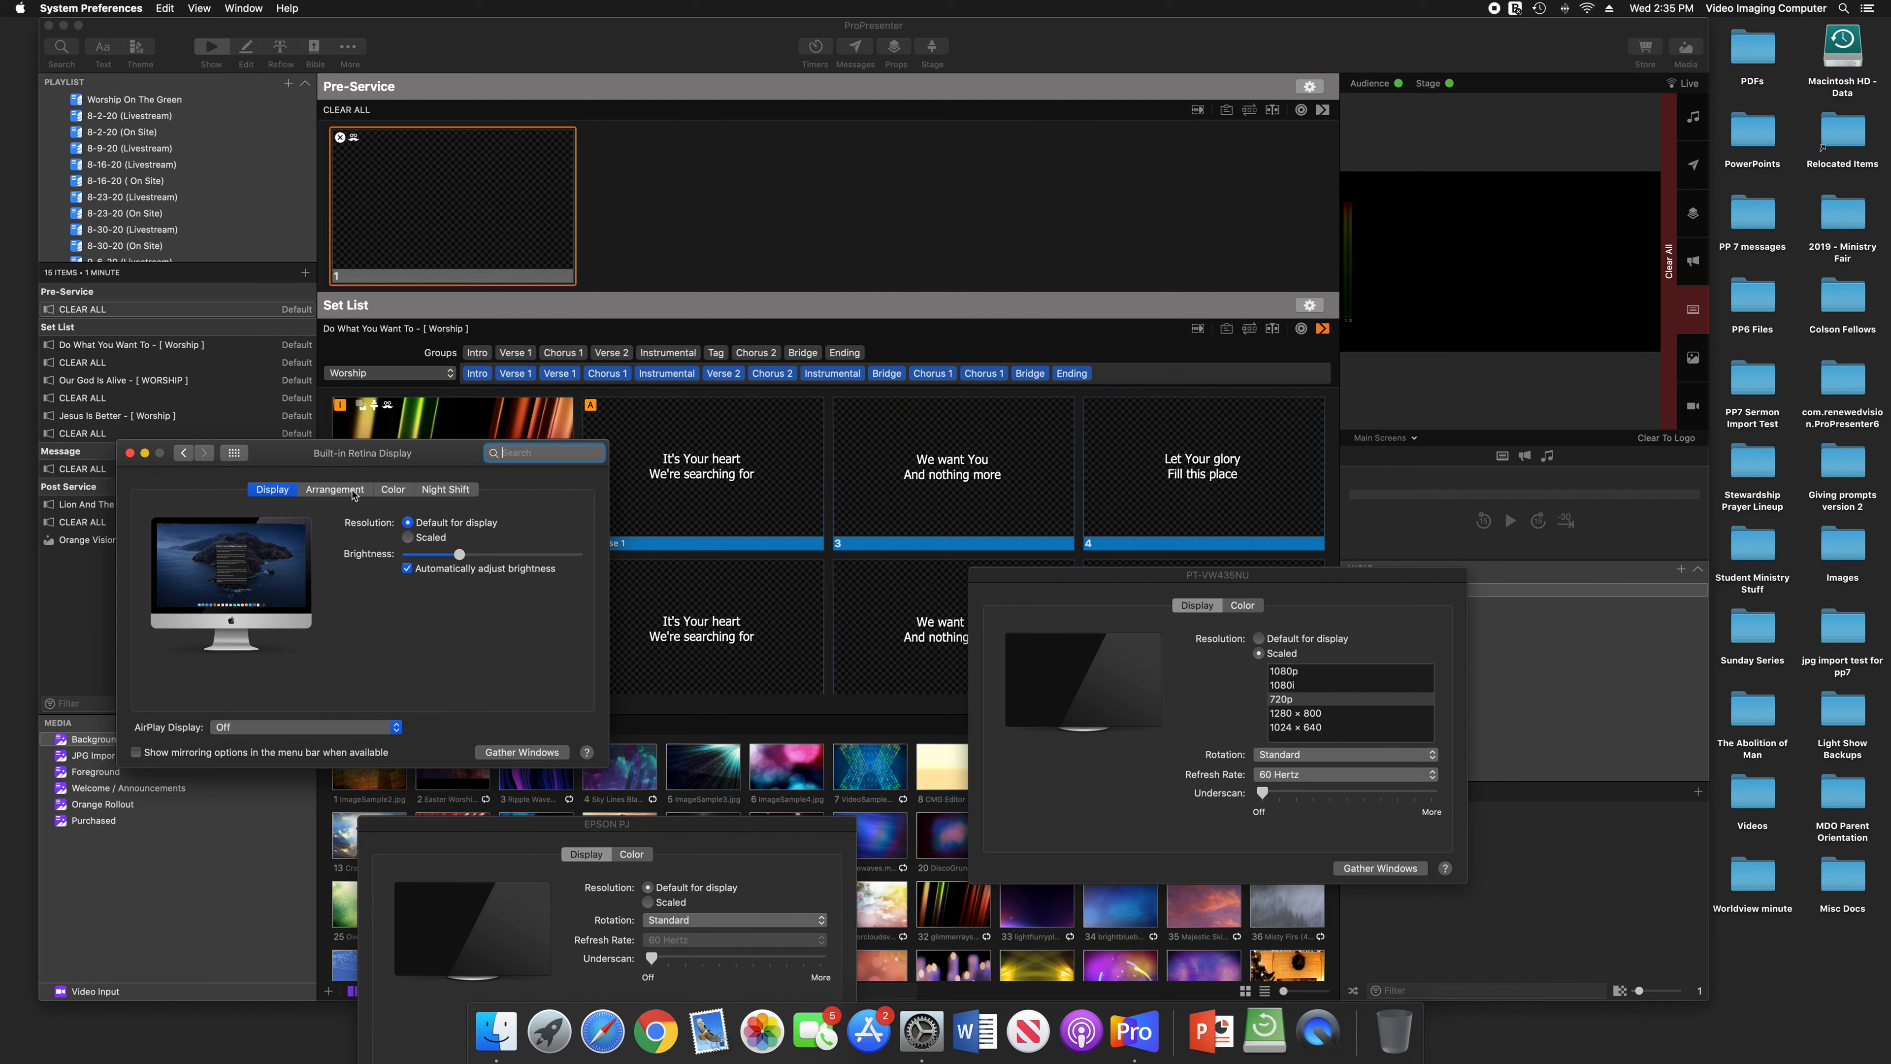
{"action": "left_click", "coordinate": [327, 492]}
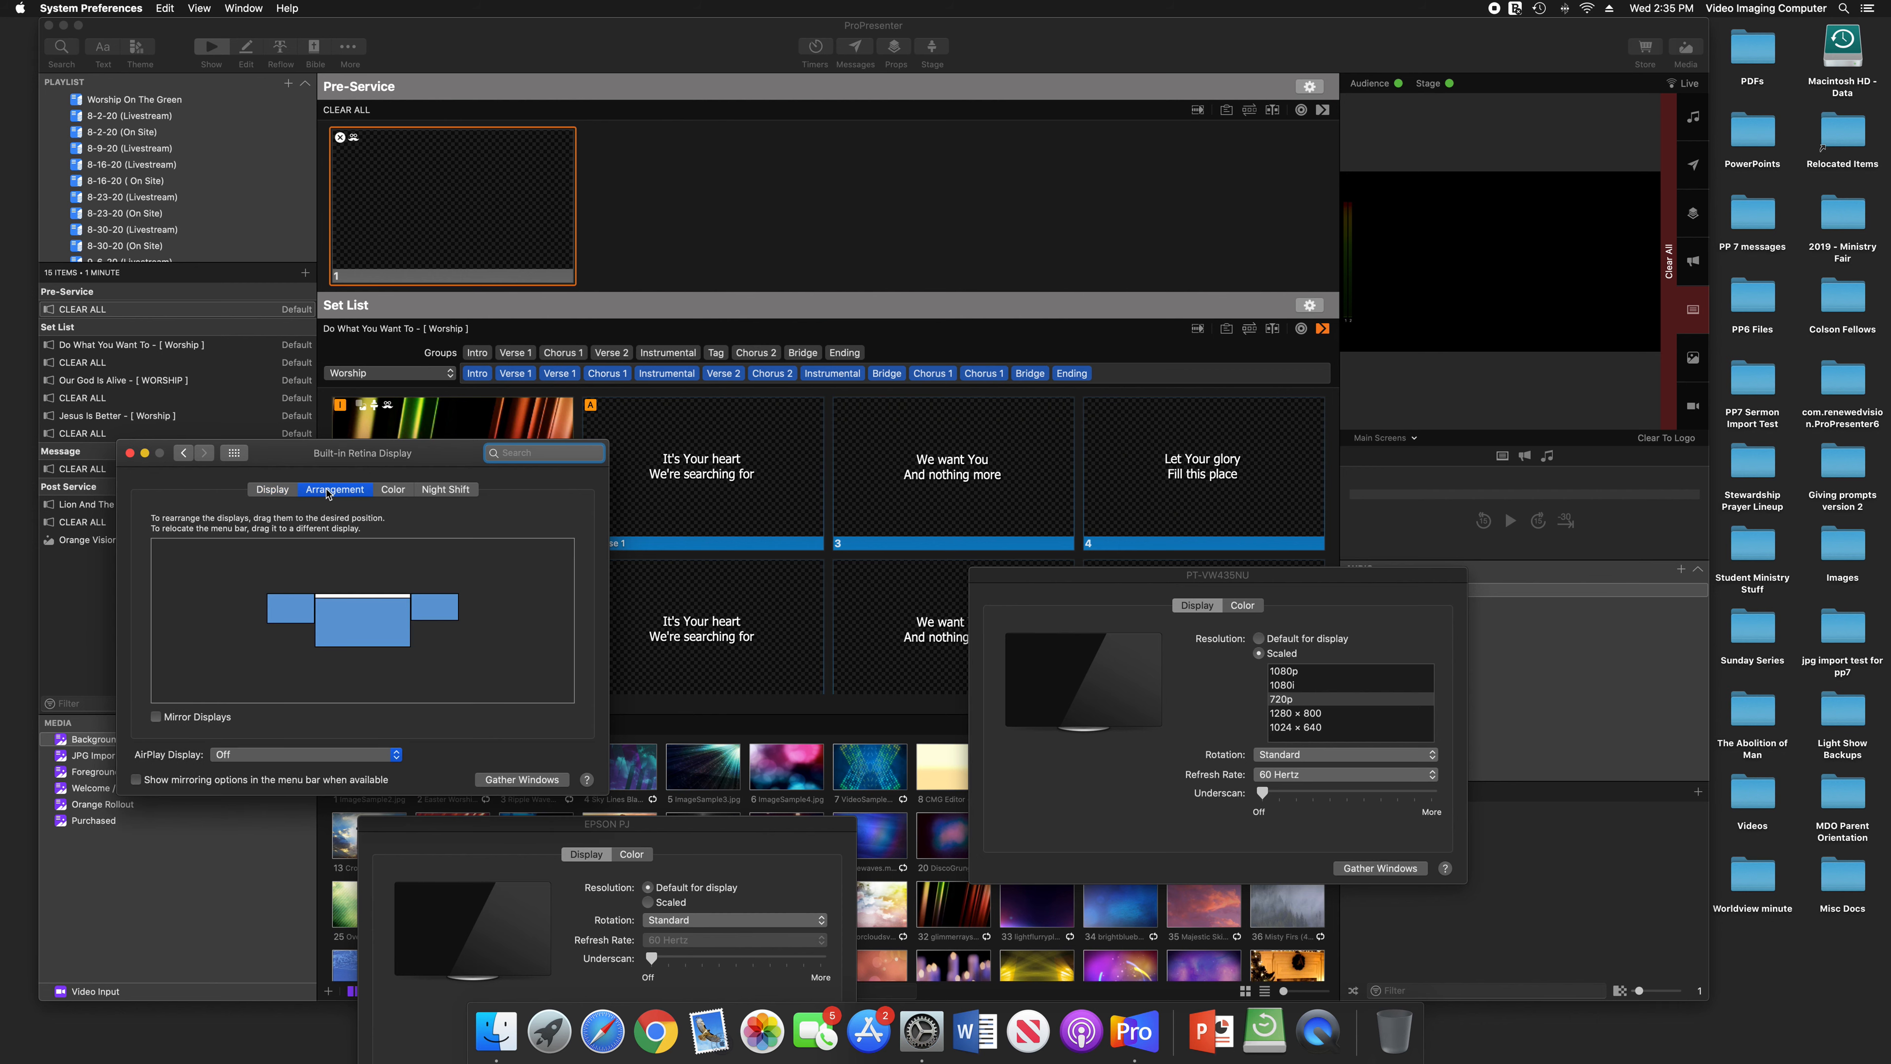
{"action": "left_click", "coordinate": [389, 626]}
{"action": "left_click", "coordinate": [389, 626]}
{"action": "left_click", "coordinate": [389, 626]}
{"action": "left_click", "coordinate": [299, 621]}
{"action": "left_click", "coordinate": [443, 616]}
{"action": "left_click", "coordinate": [282, 612]}
{"action": "left_click", "coordinate": [129, 453]}
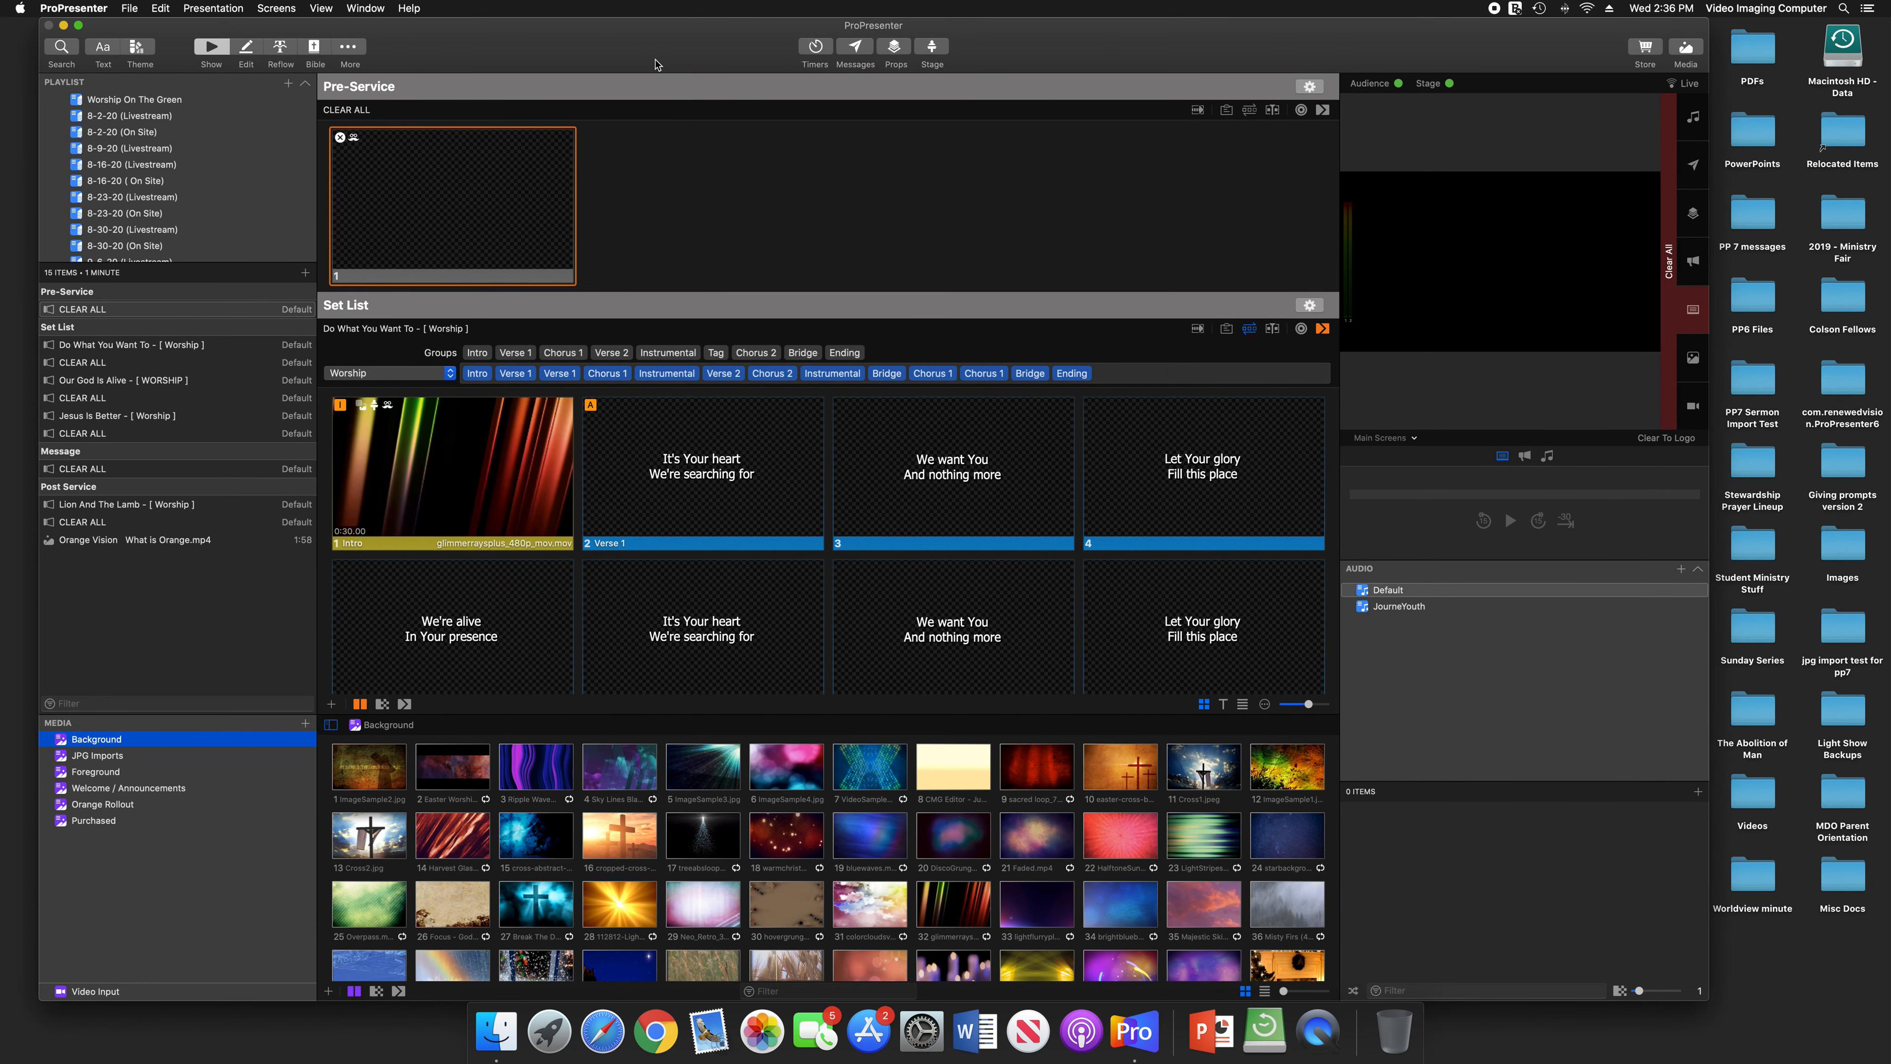
In ProPresenter, send the Intro slide and the first Verse 1 slide of Do What You Want To live
{"action": "left_click", "coordinate": [529, 433]}
{"action": "left_click", "coordinate": [771, 475]}
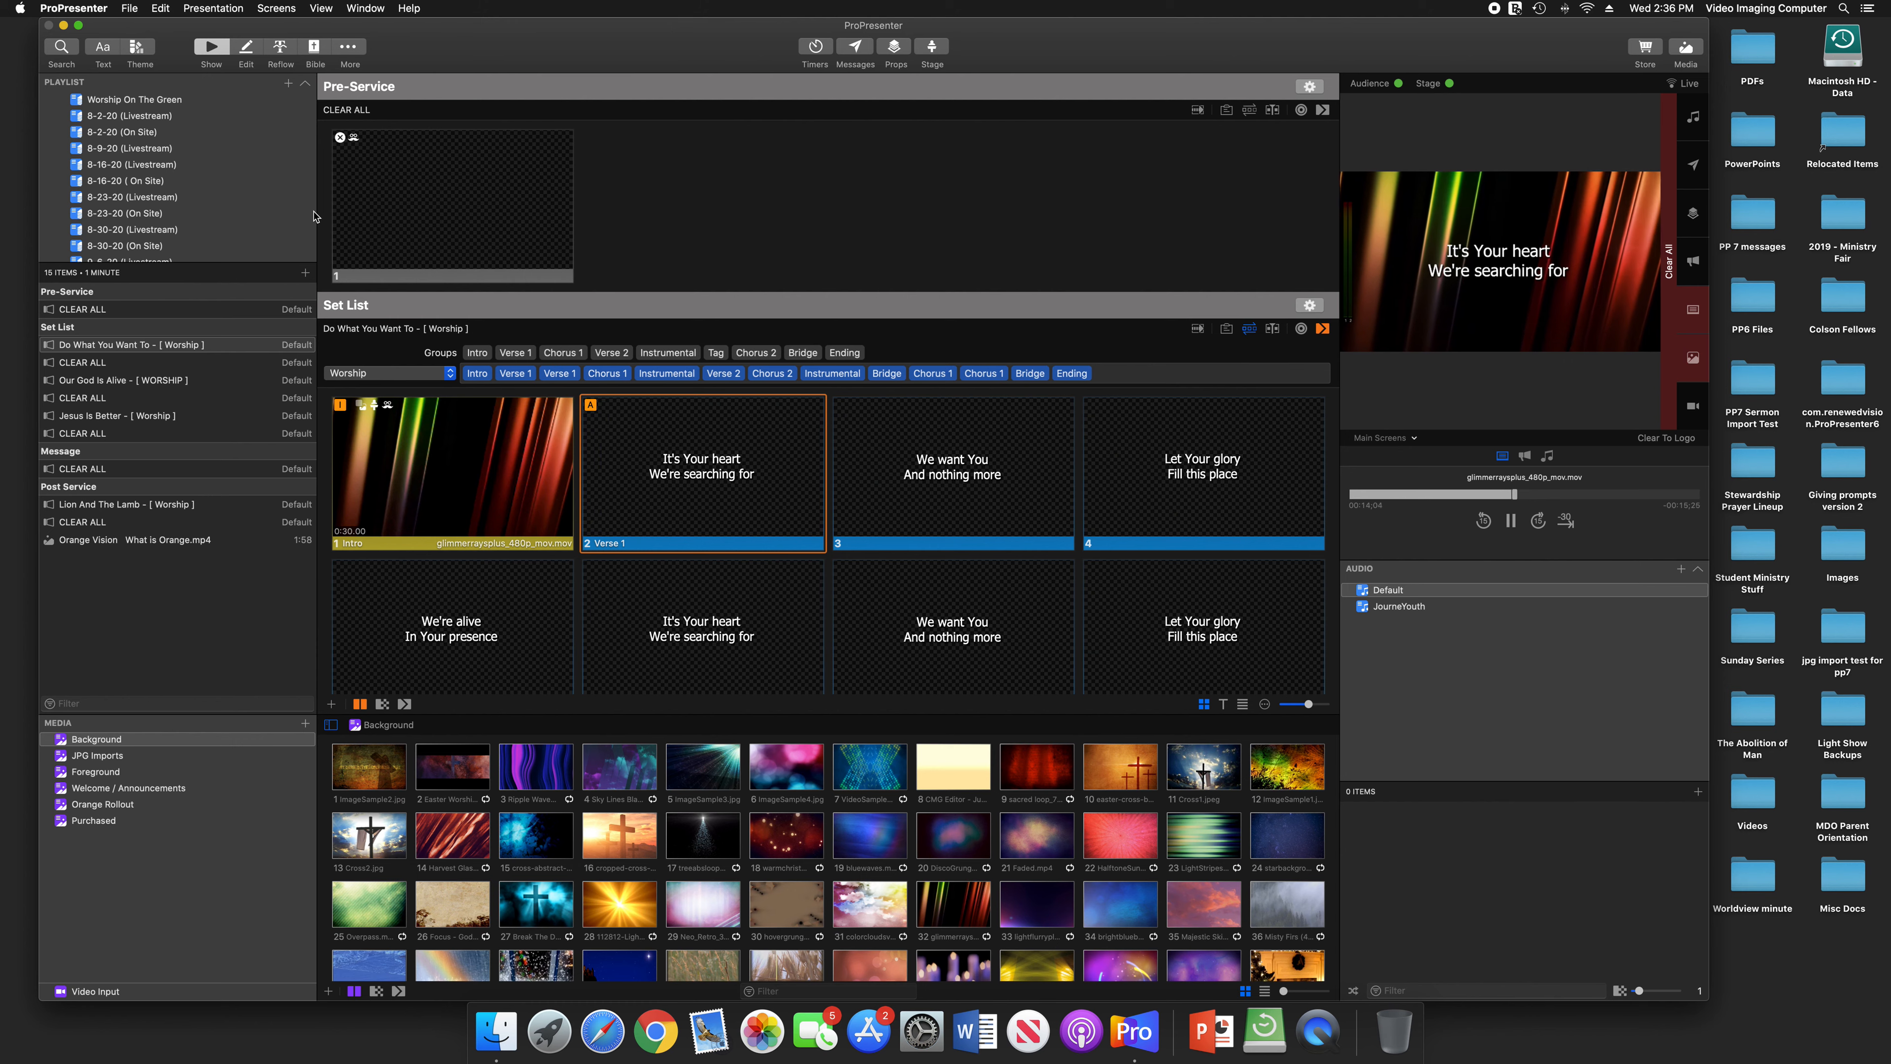
Open the screen configuration and review the output settings of Main Screens, Lower Third Graphics and Stage Screen 1
{"action": "left_click", "coordinate": [286, 10]}
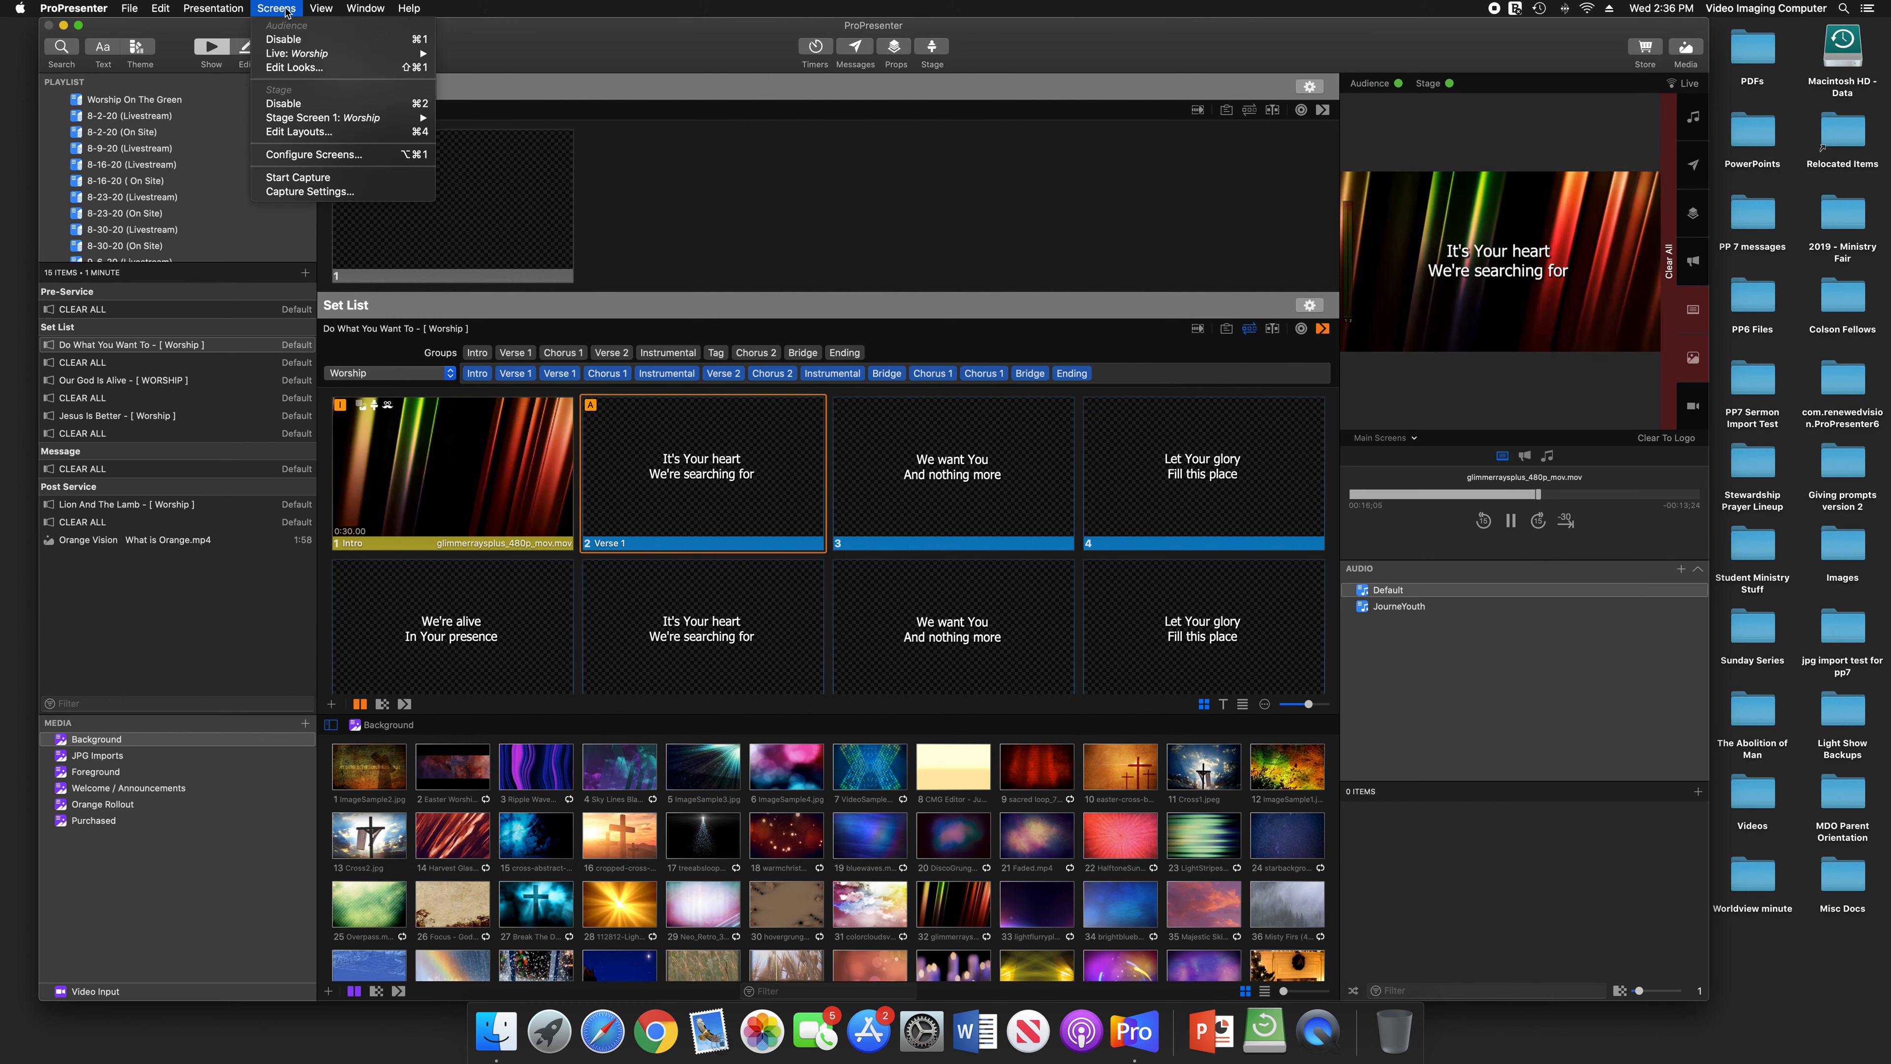
{"action": "left_click", "coordinate": [308, 161]}
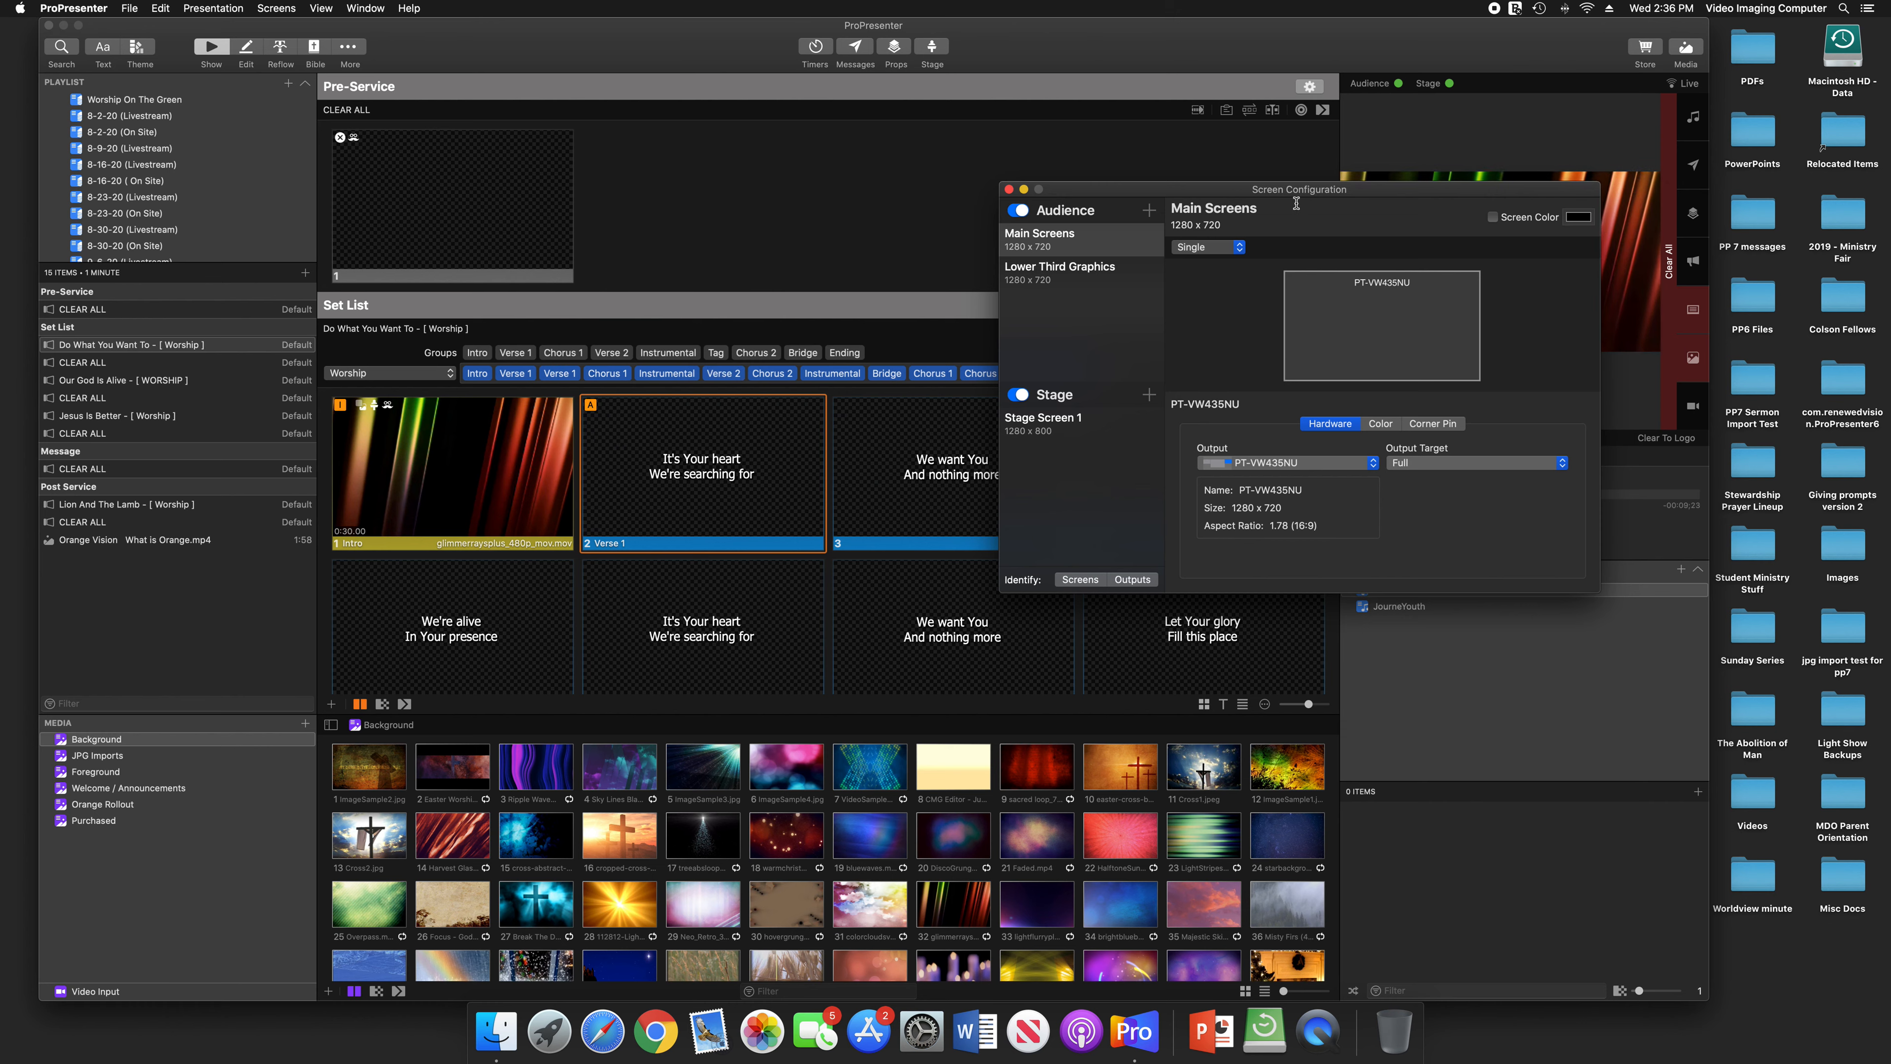
{"action": "left_click_drag", "start_coordinate": [1299, 195], "coordinate": [1066, 217]}
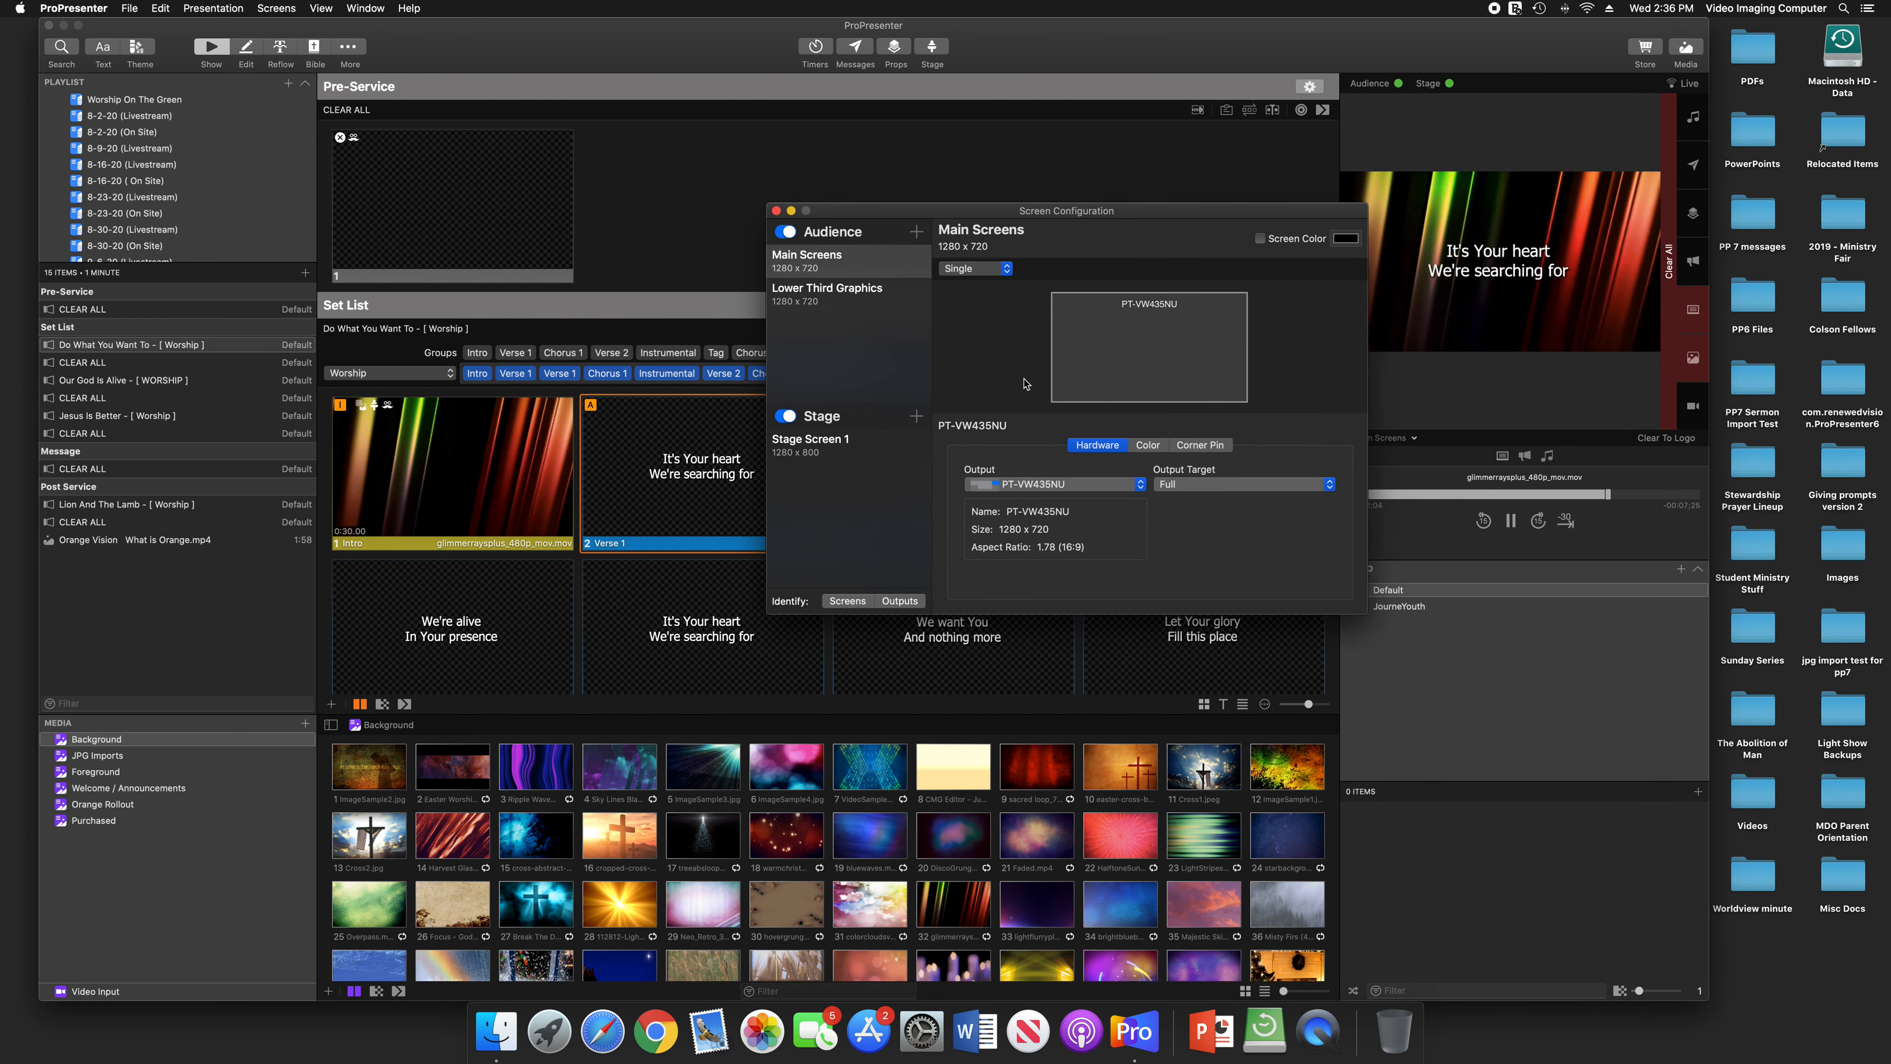
{"action": "left_click", "coordinate": [844, 268]}
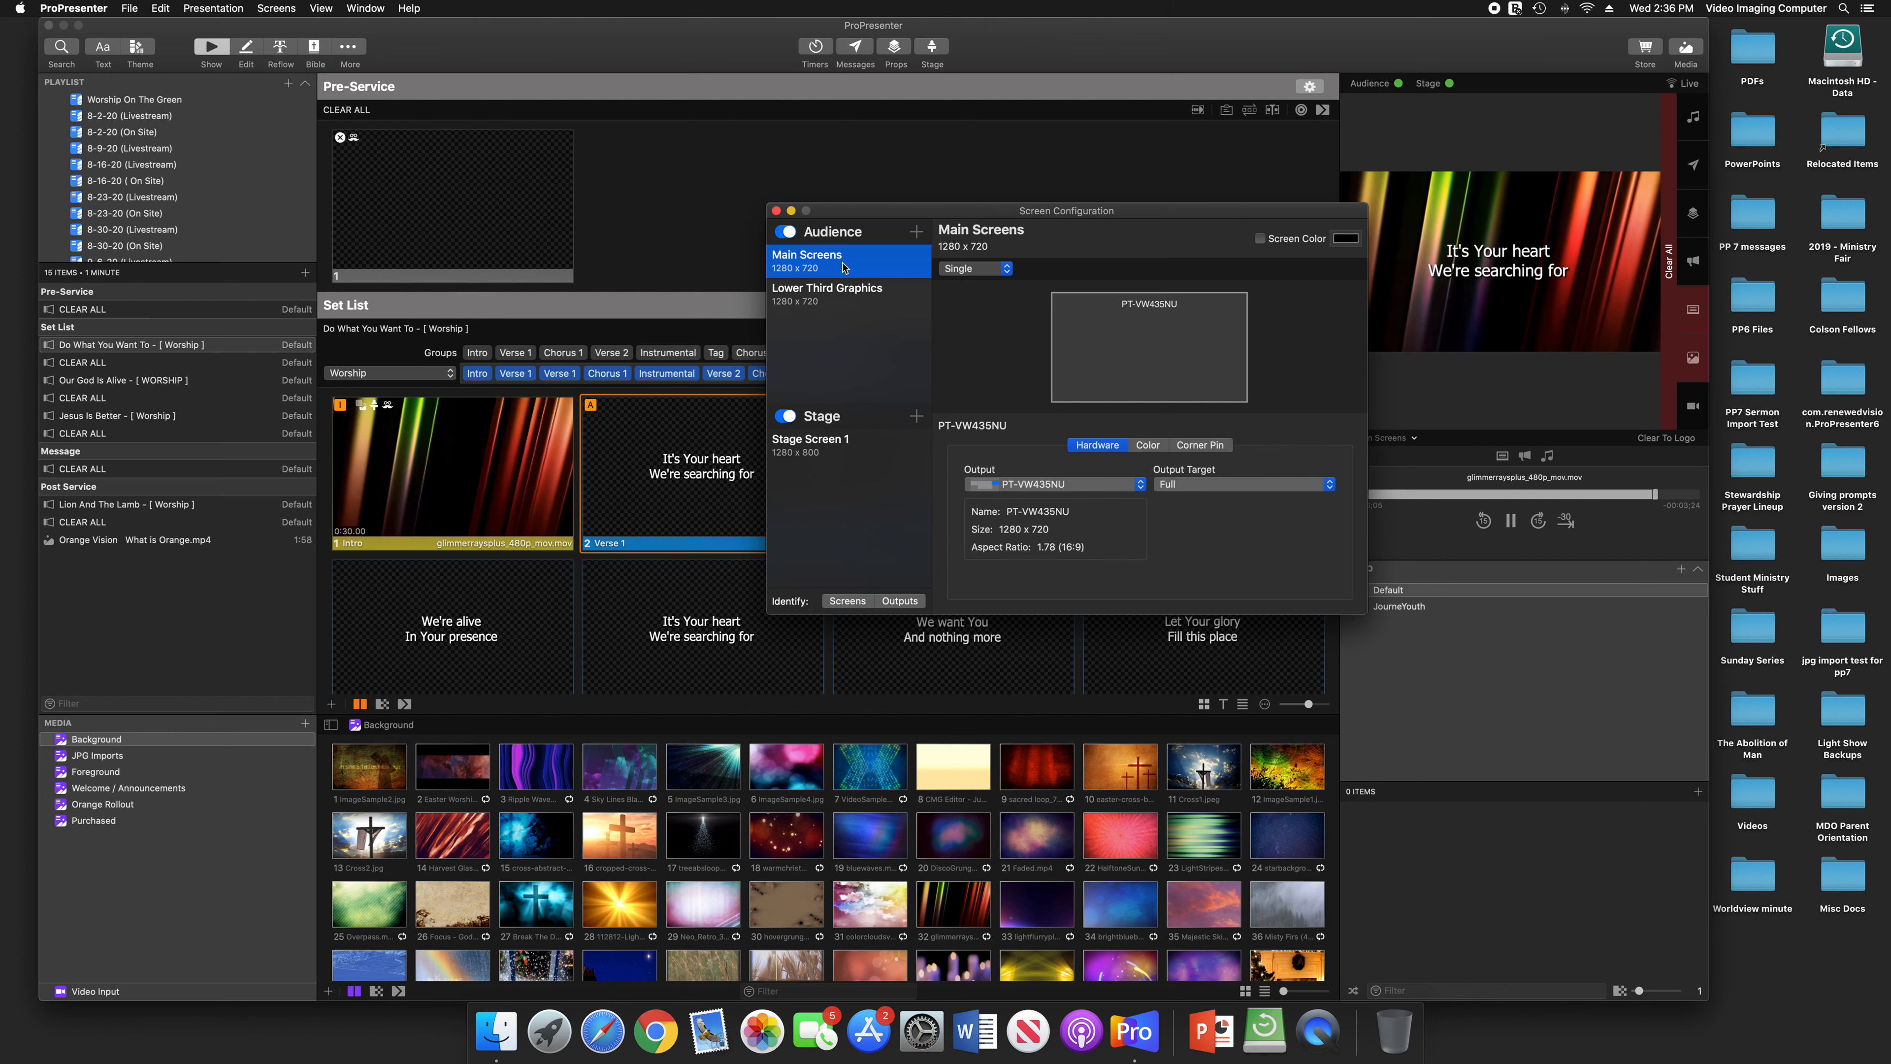
{"action": "left_click", "coordinate": [841, 305]}
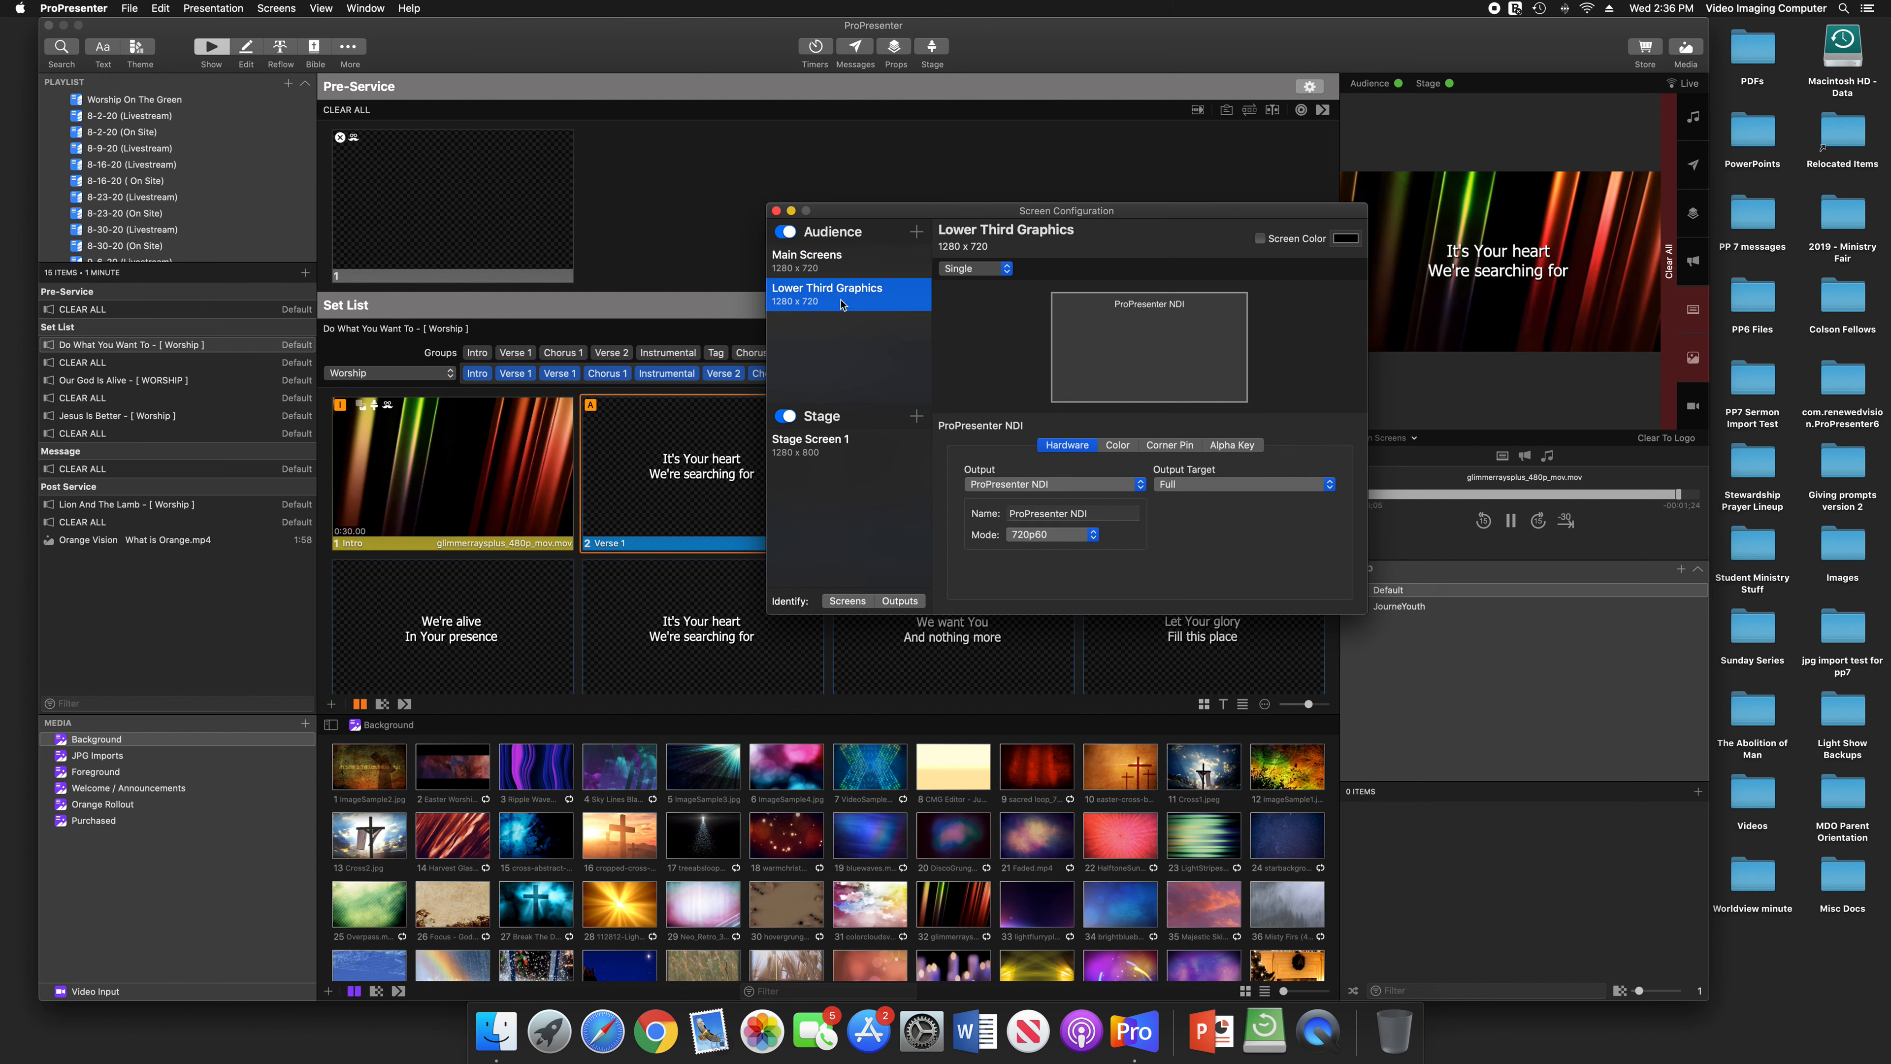
{"action": "left_click", "coordinate": [845, 448]}
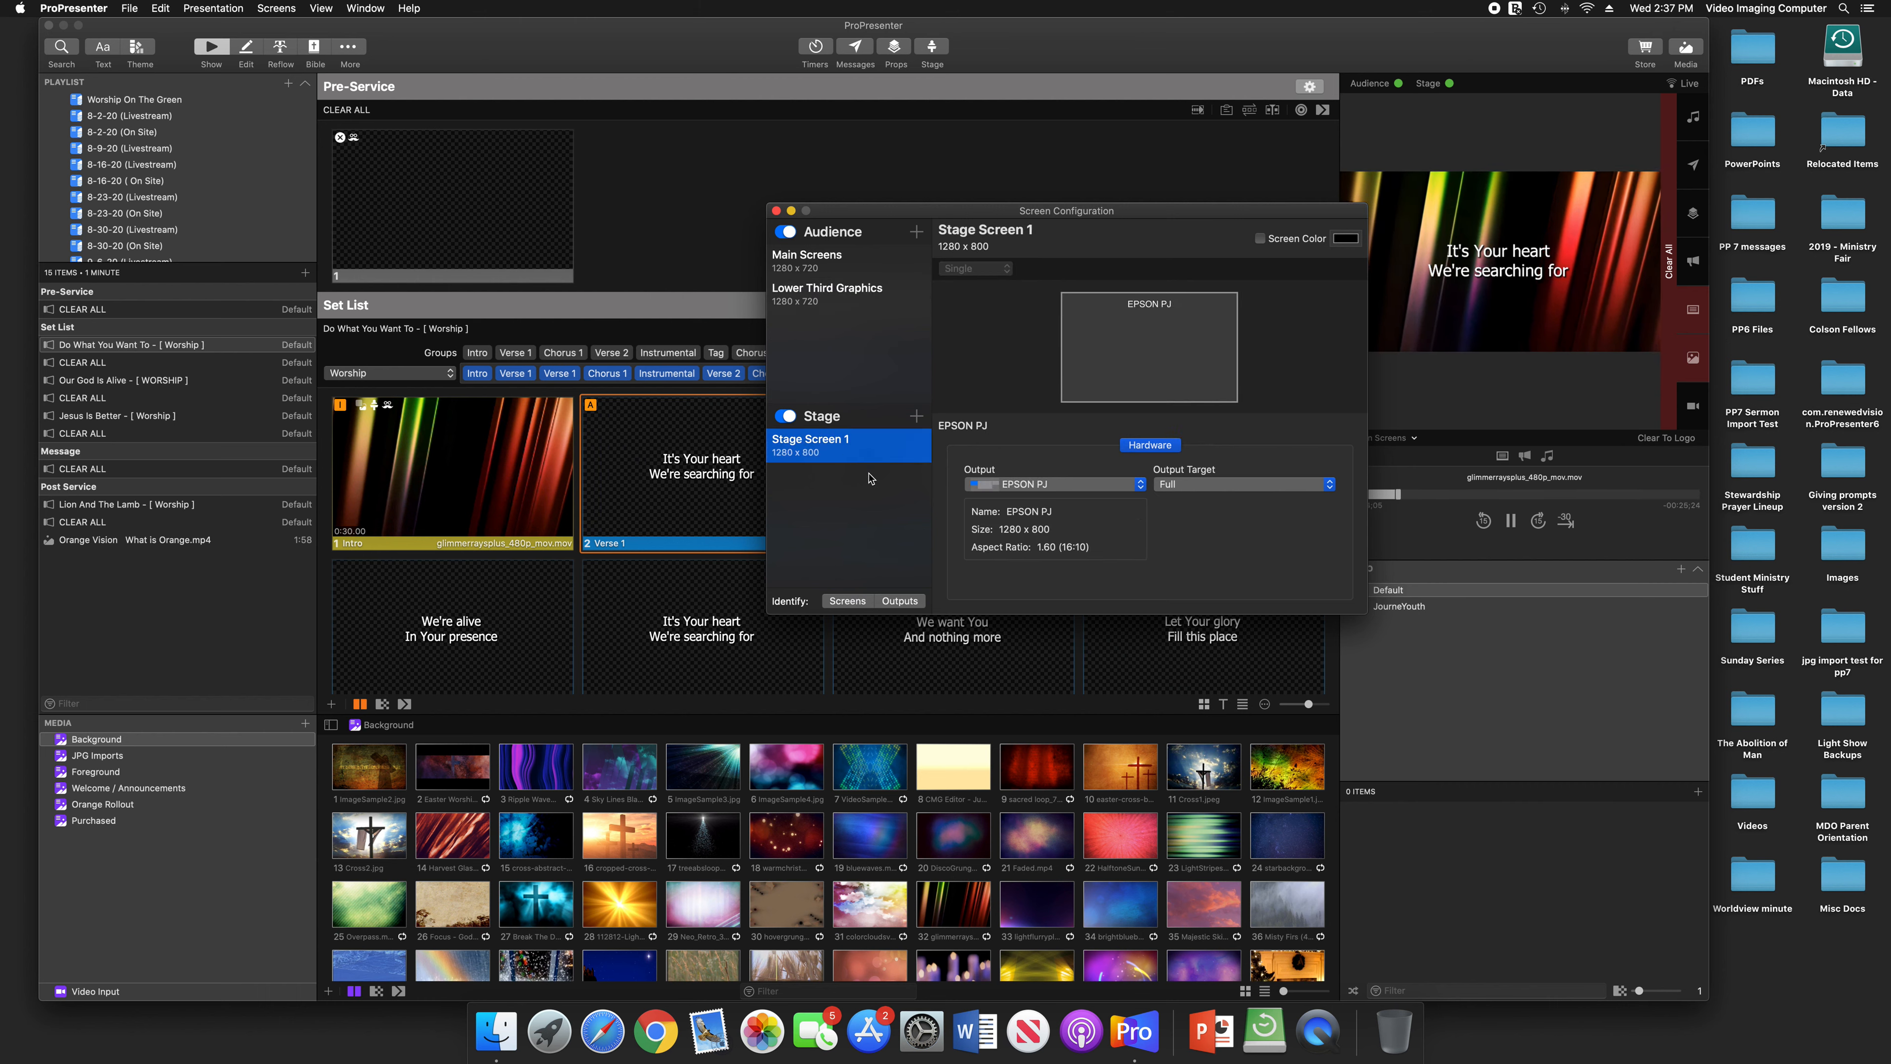
Examine the system, NDI, Syphon and placeholder output choices for Main Screens, leaving PT-VW435NU assigned
{"action": "left_click", "coordinate": [856, 270]}
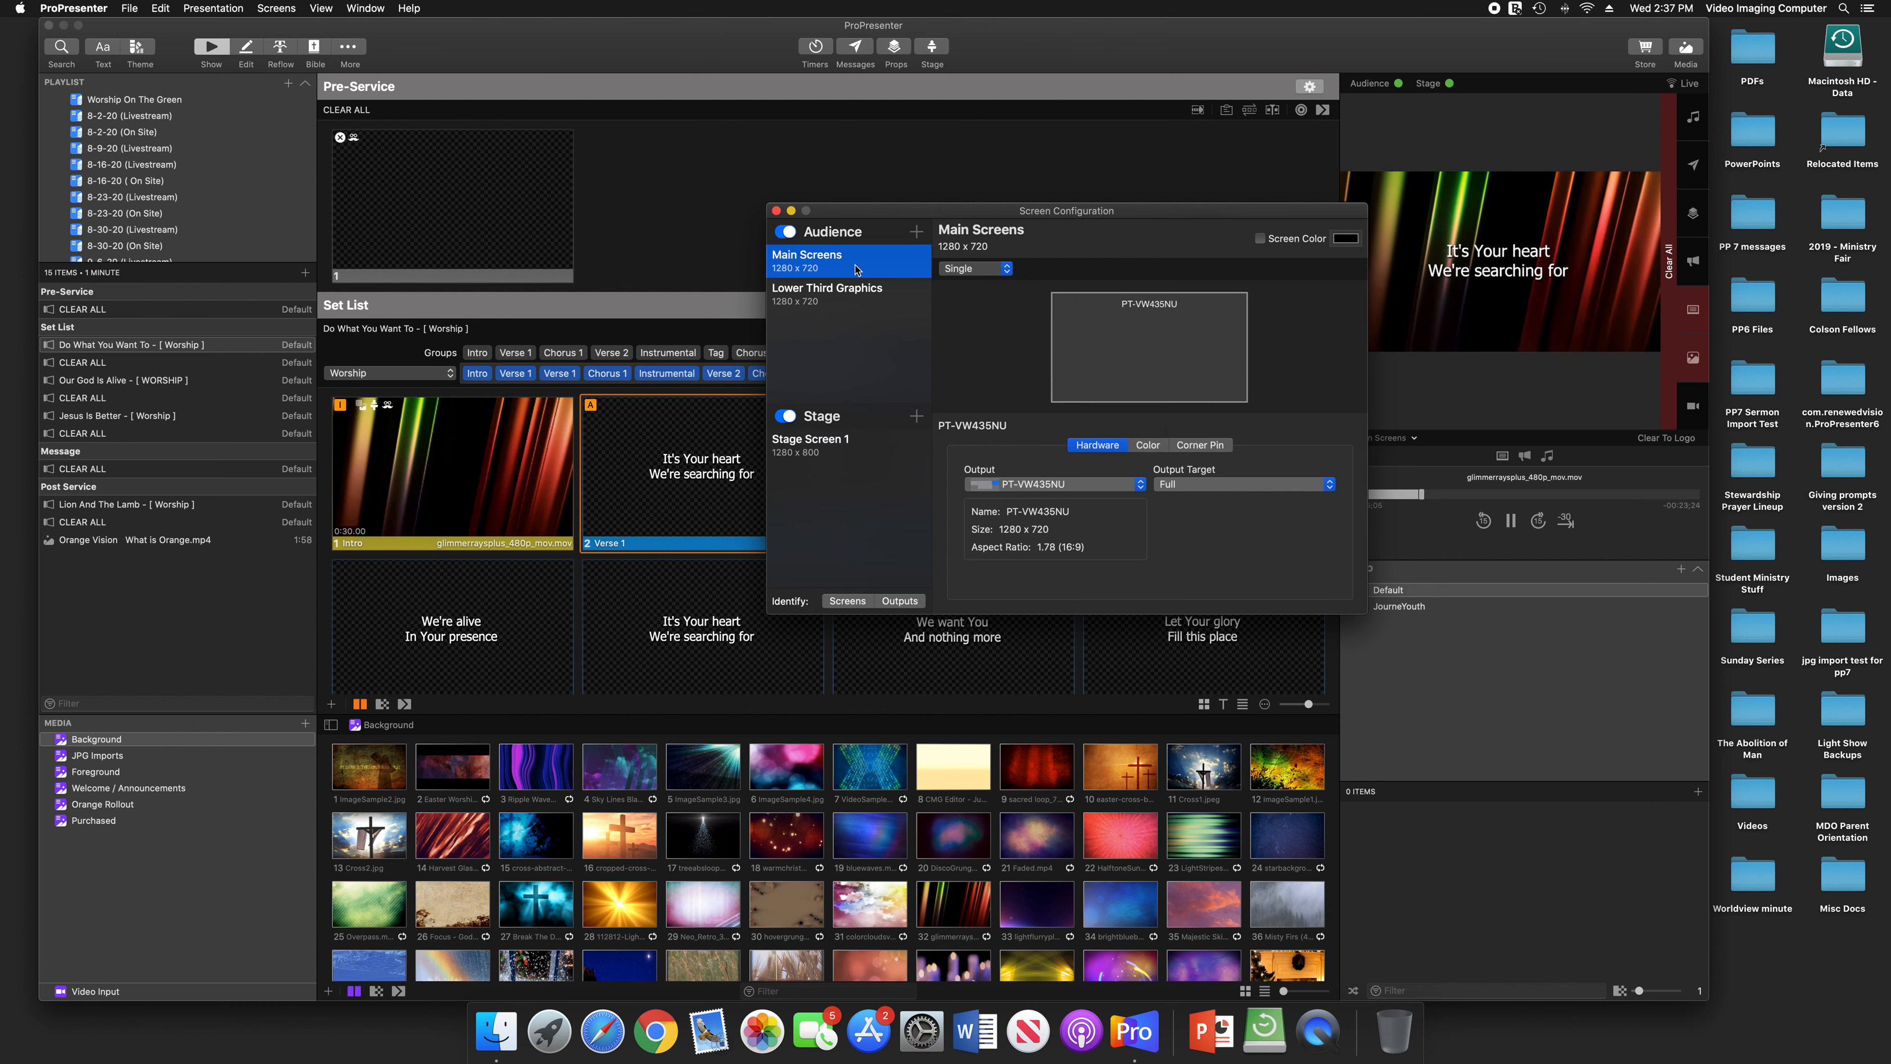
{"action": "left_click", "coordinate": [1139, 484]}
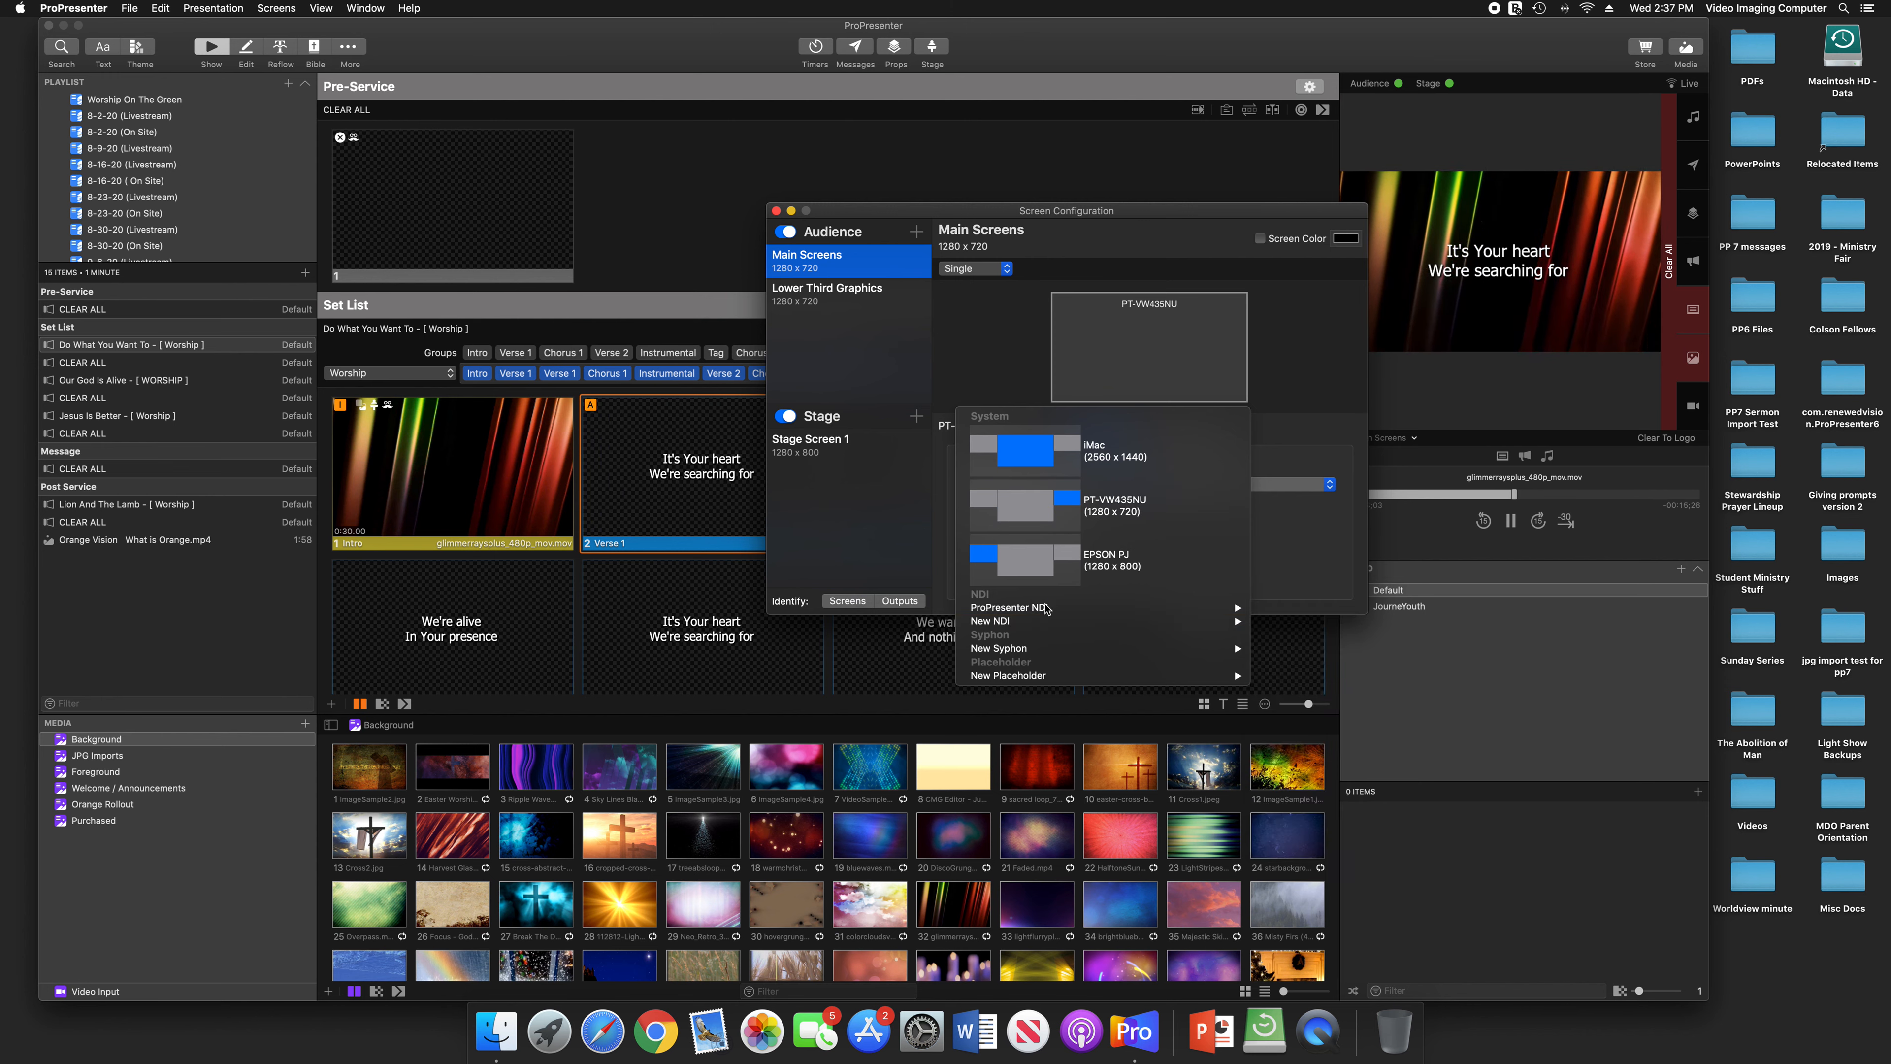
{"action": "mouse_move", "coordinate": [1046, 675]}
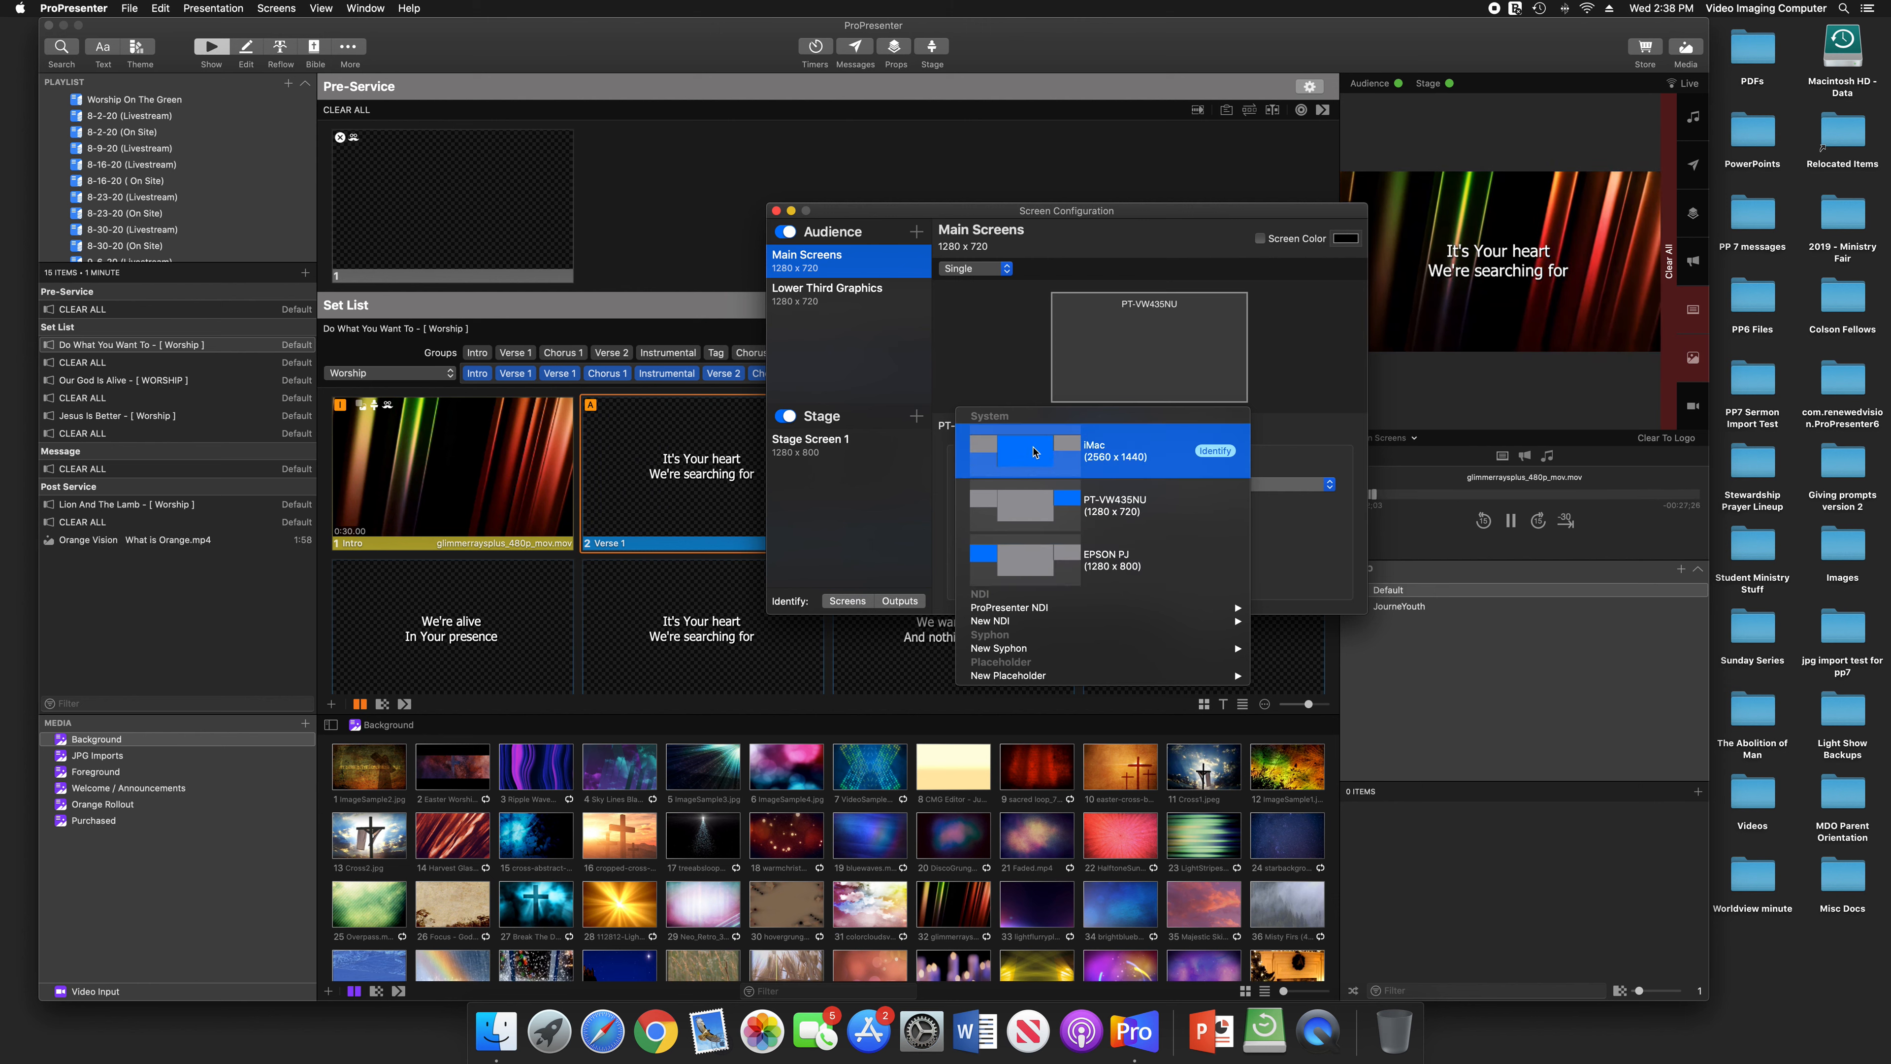
{"action": "left_click", "coordinate": [982, 365]}
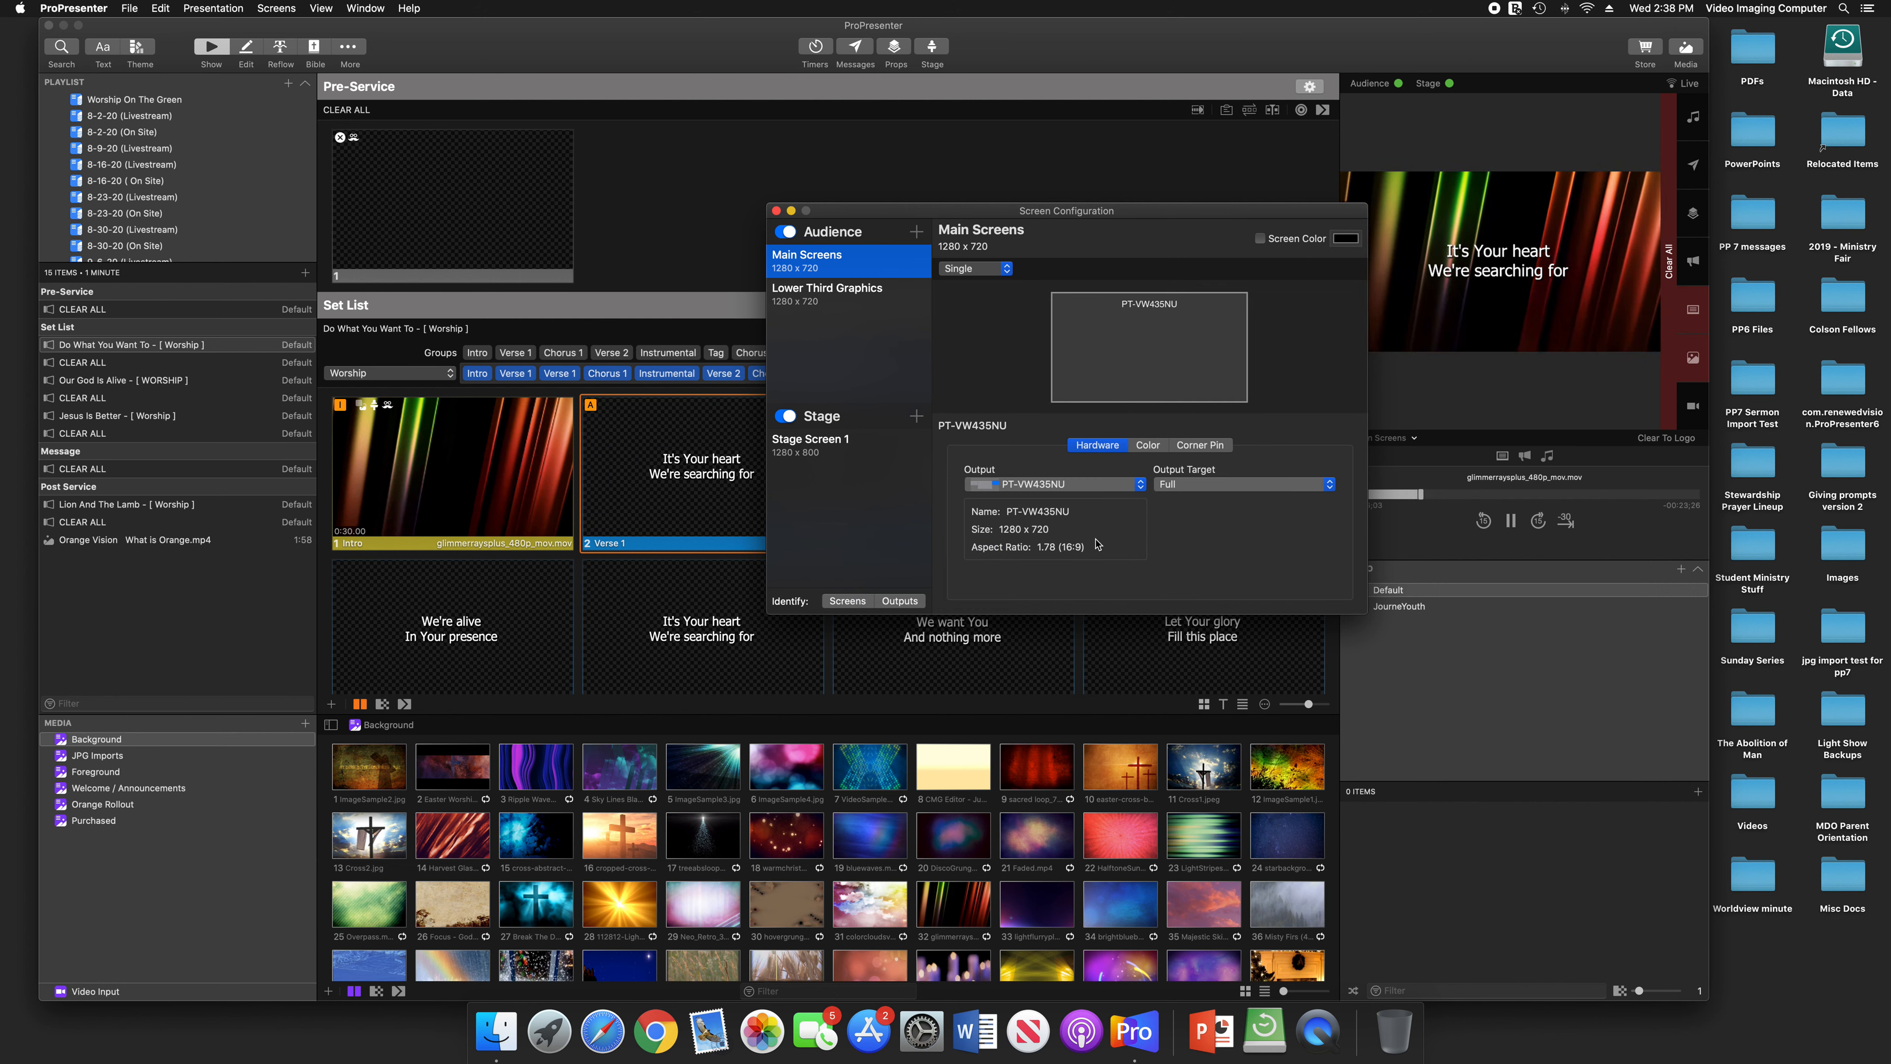
{"action": "left_click", "coordinate": [1087, 486]}
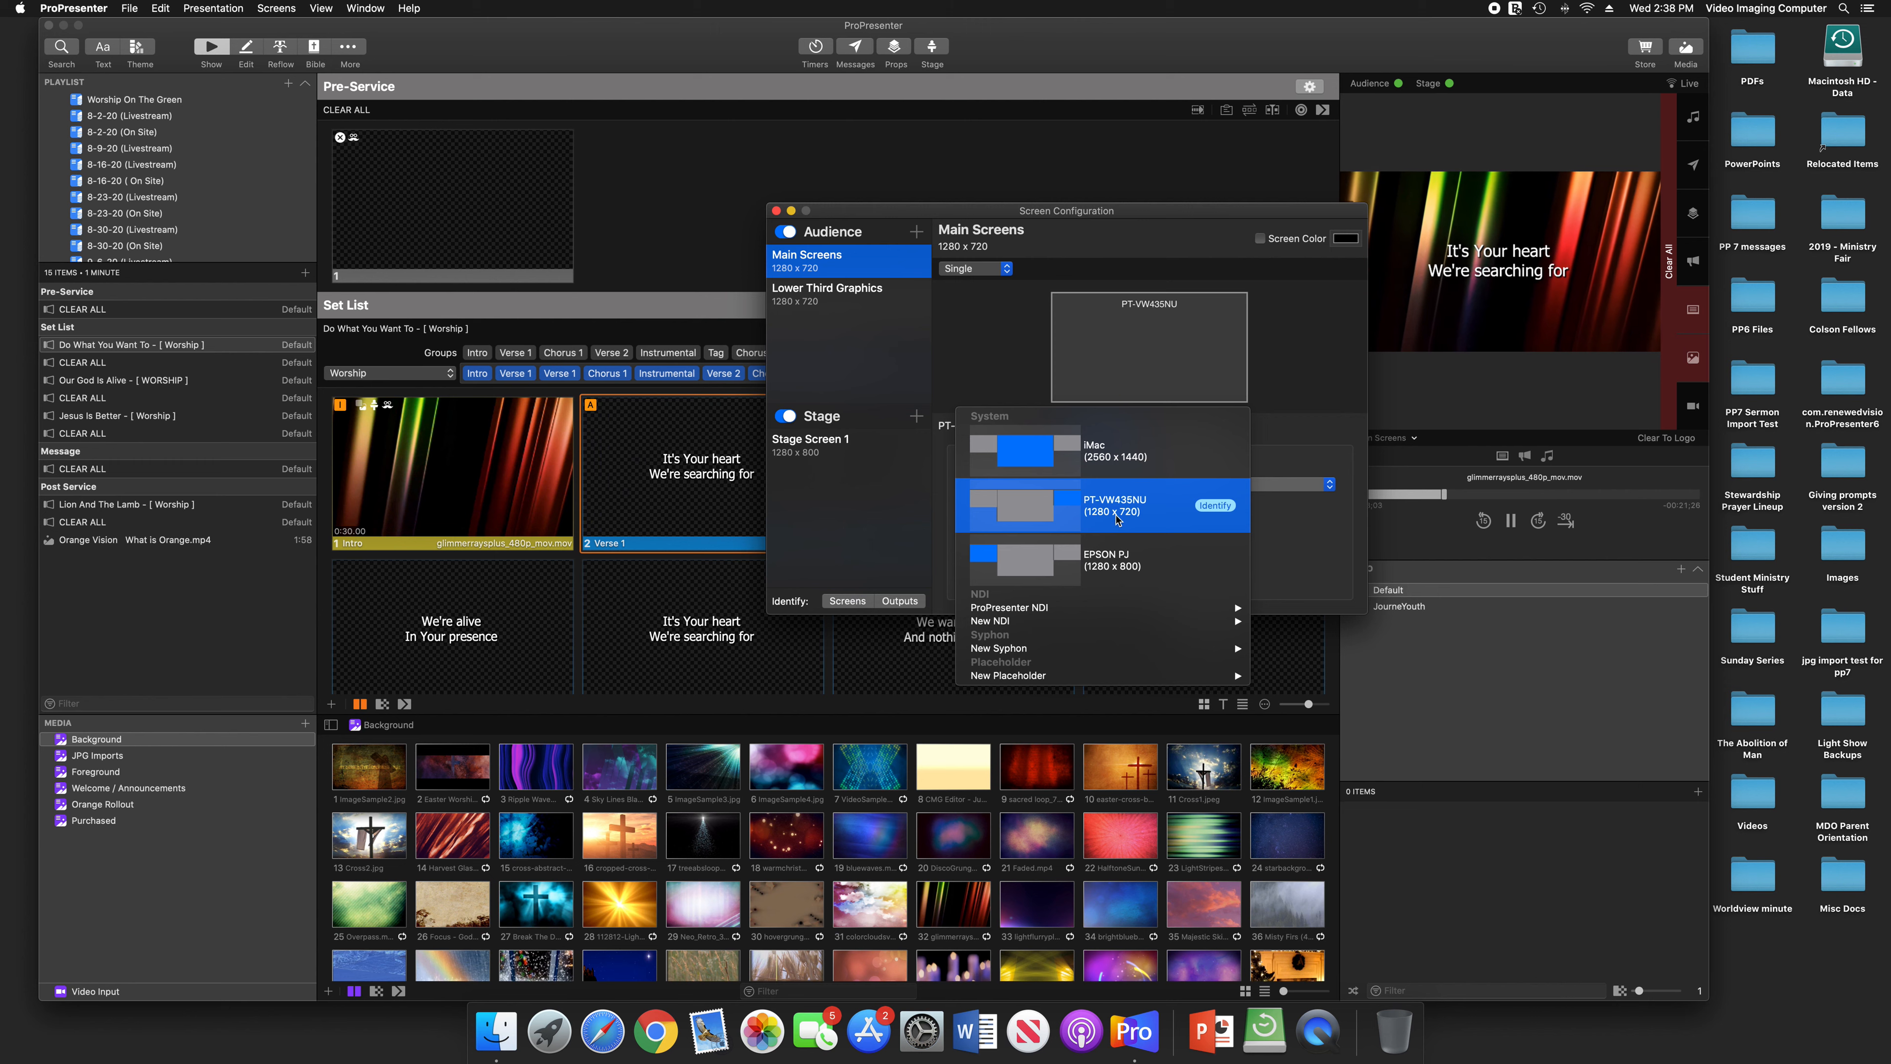
{"action": "left_click", "coordinate": [923, 320]}
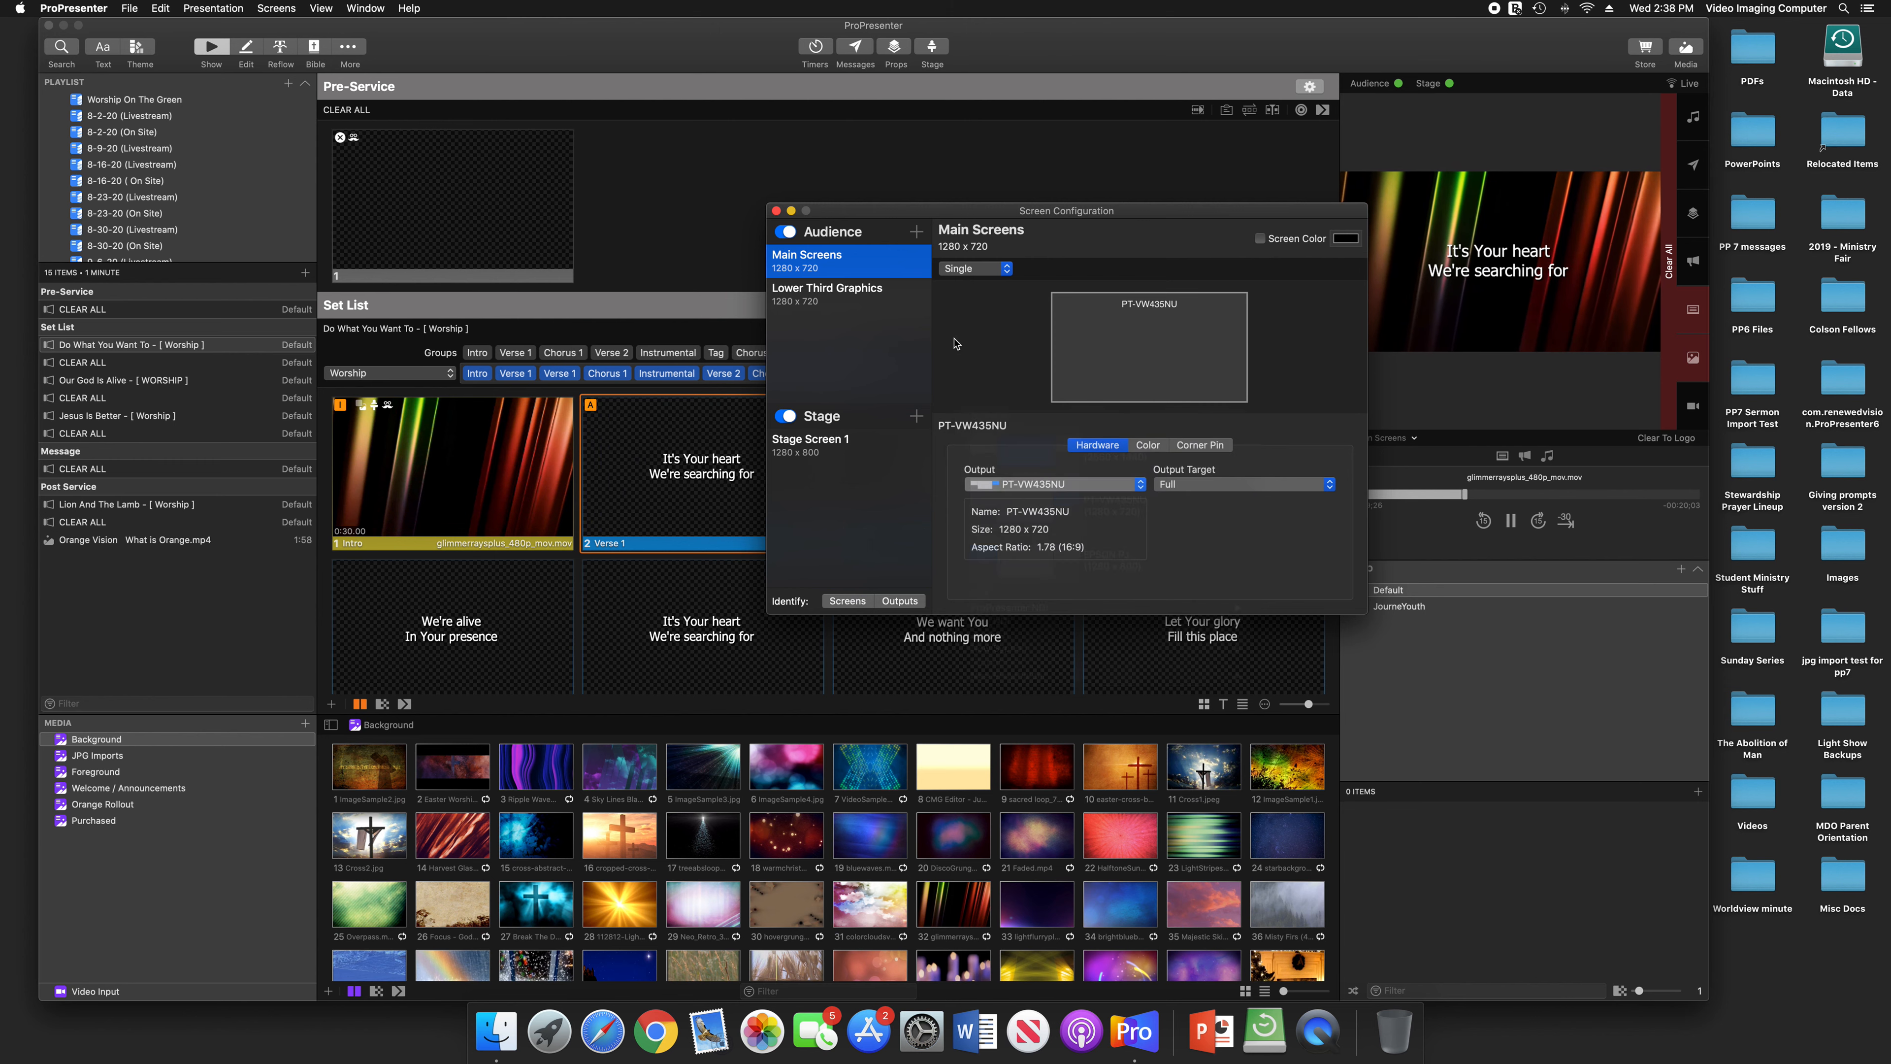
Review the output settings of Lower Third Graphics, Stage Screen 1 and Main Screens once more, and close the screen configuration
{"action": "left_click", "coordinate": [886, 294]}
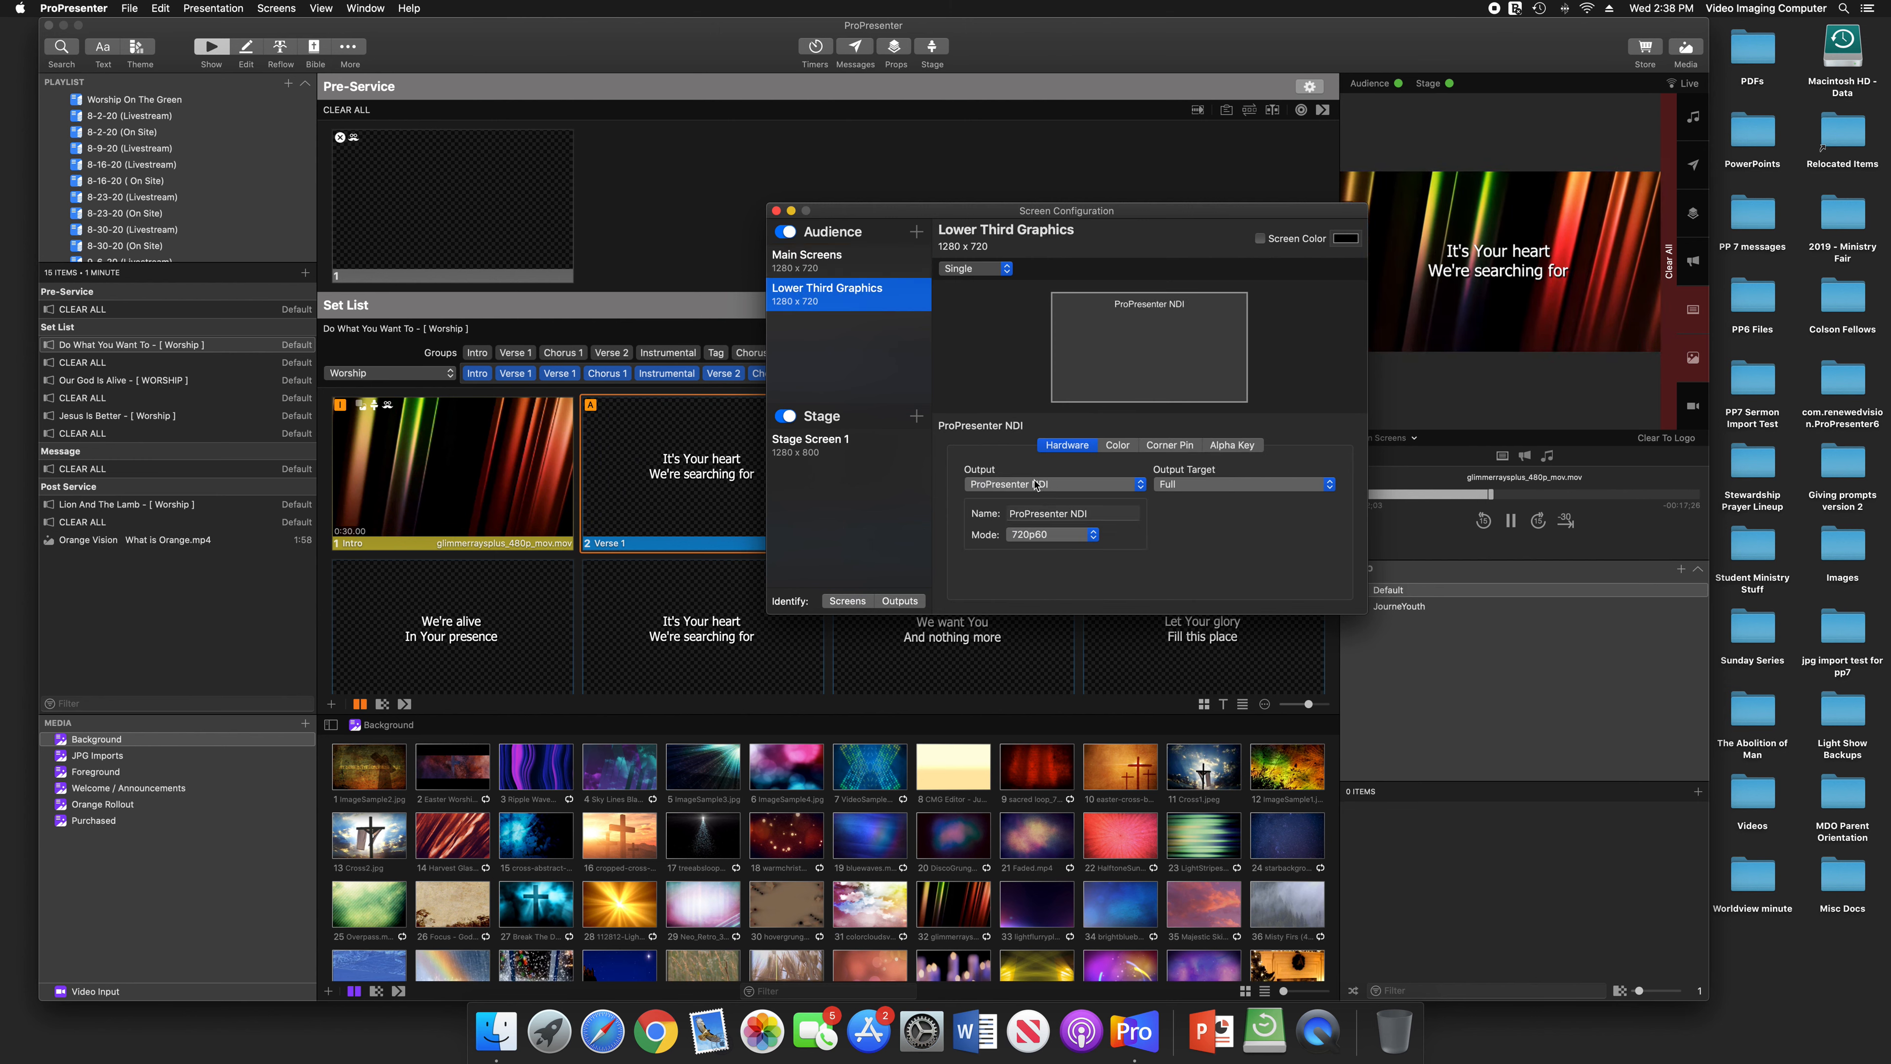
{"action": "left_click", "coordinate": [867, 446]}
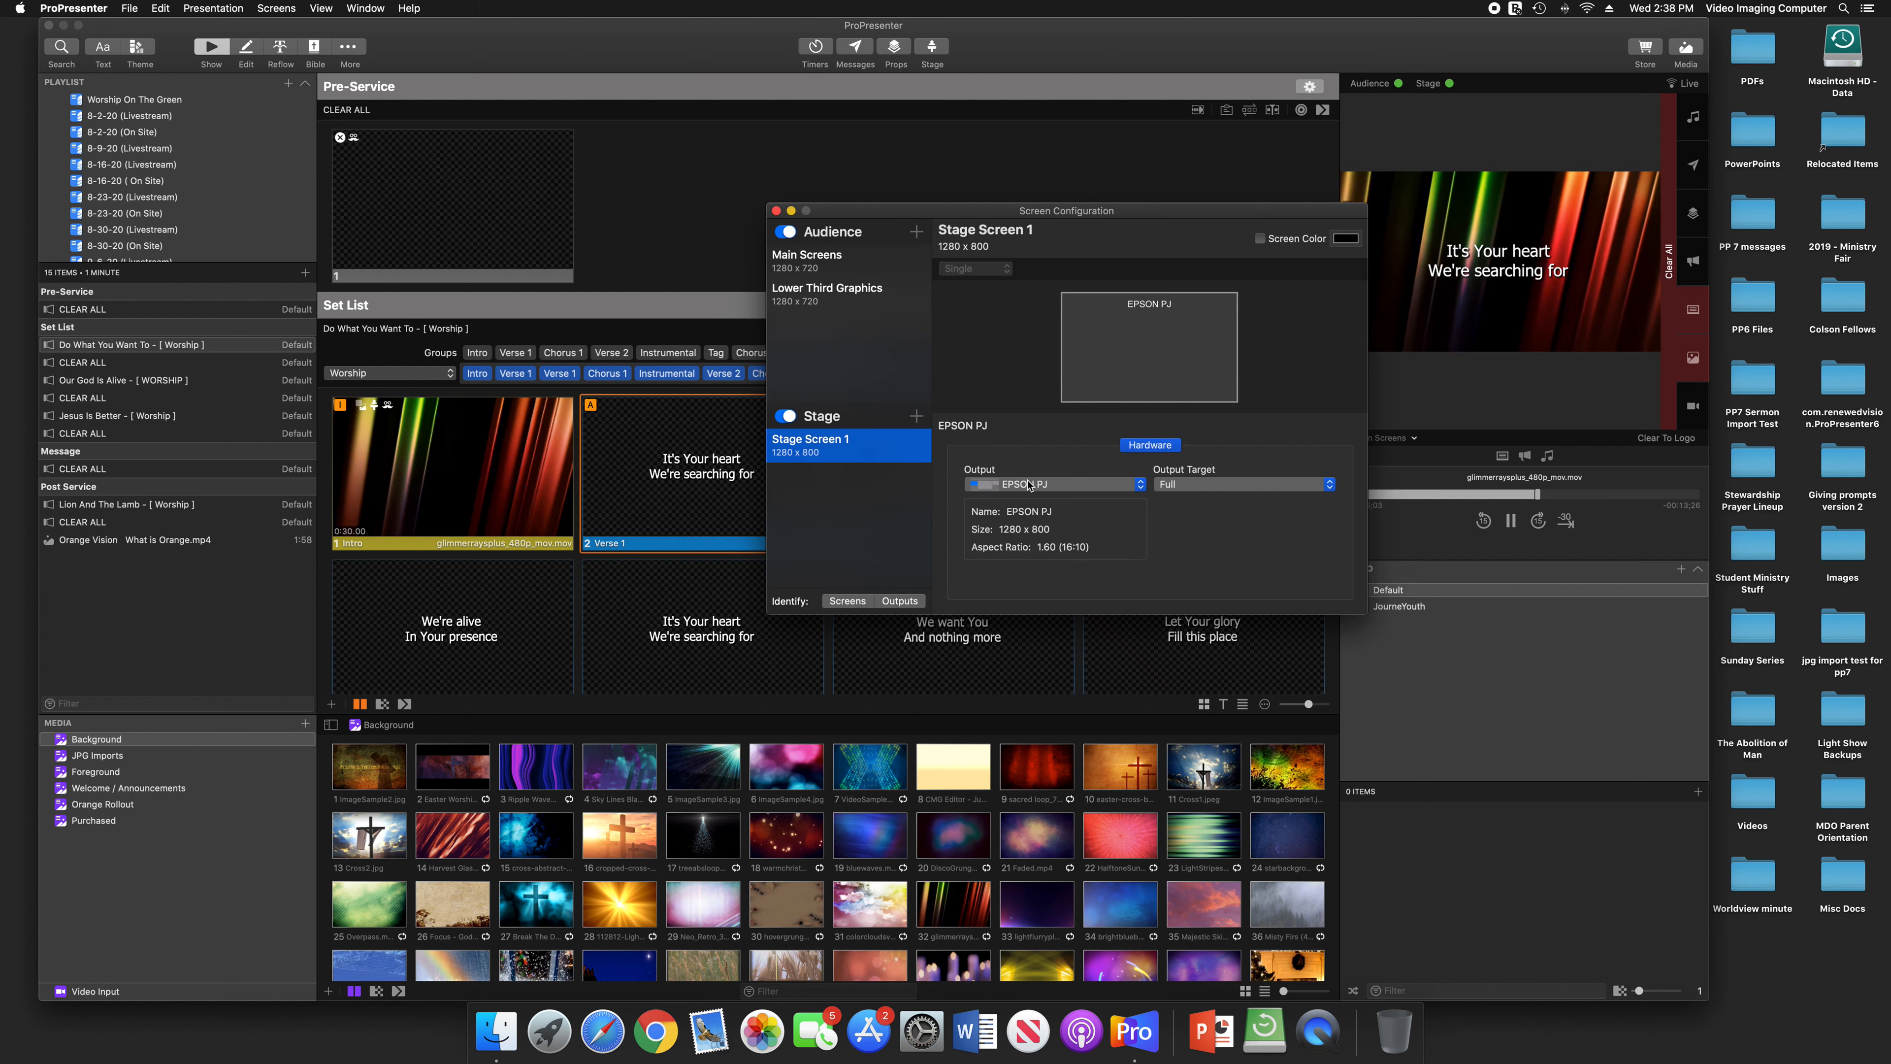
{"action": "left_click", "coordinate": [866, 298]}
{"action": "left_click", "coordinate": [857, 273]}
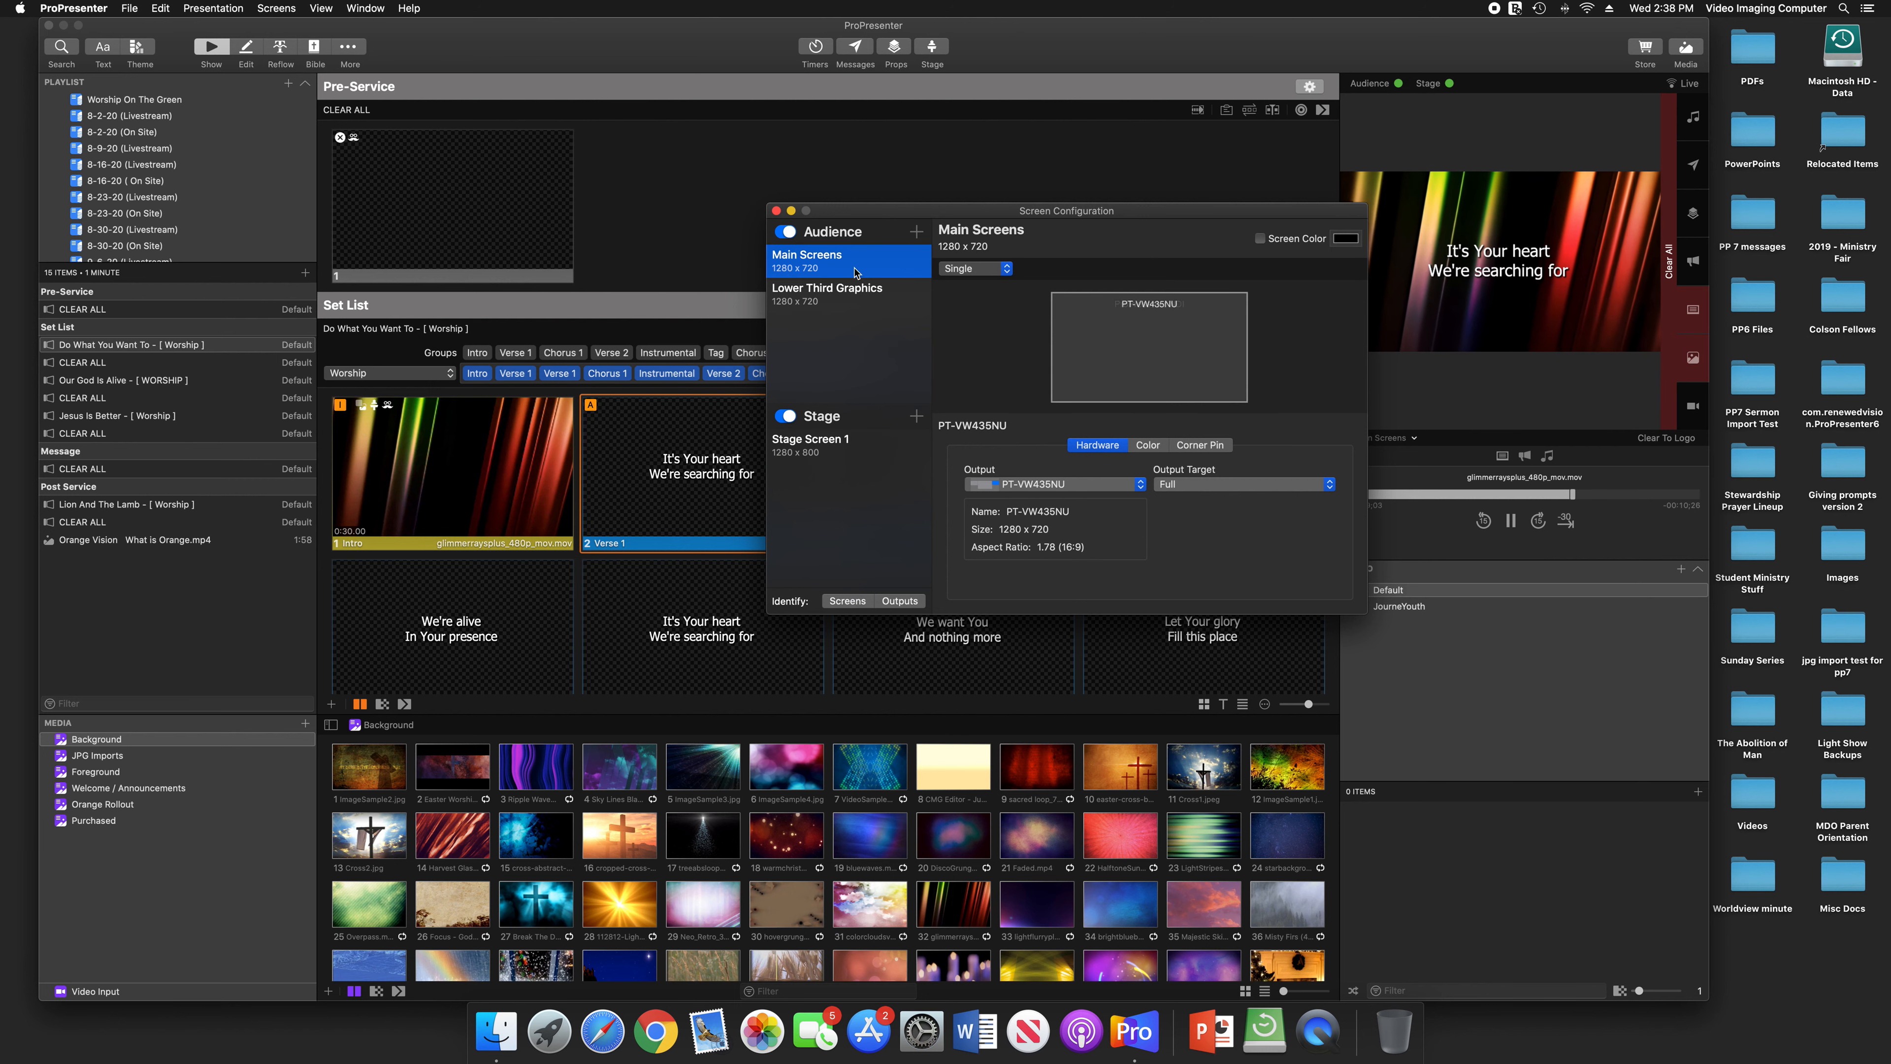
{"action": "left_click", "coordinate": [776, 212]}
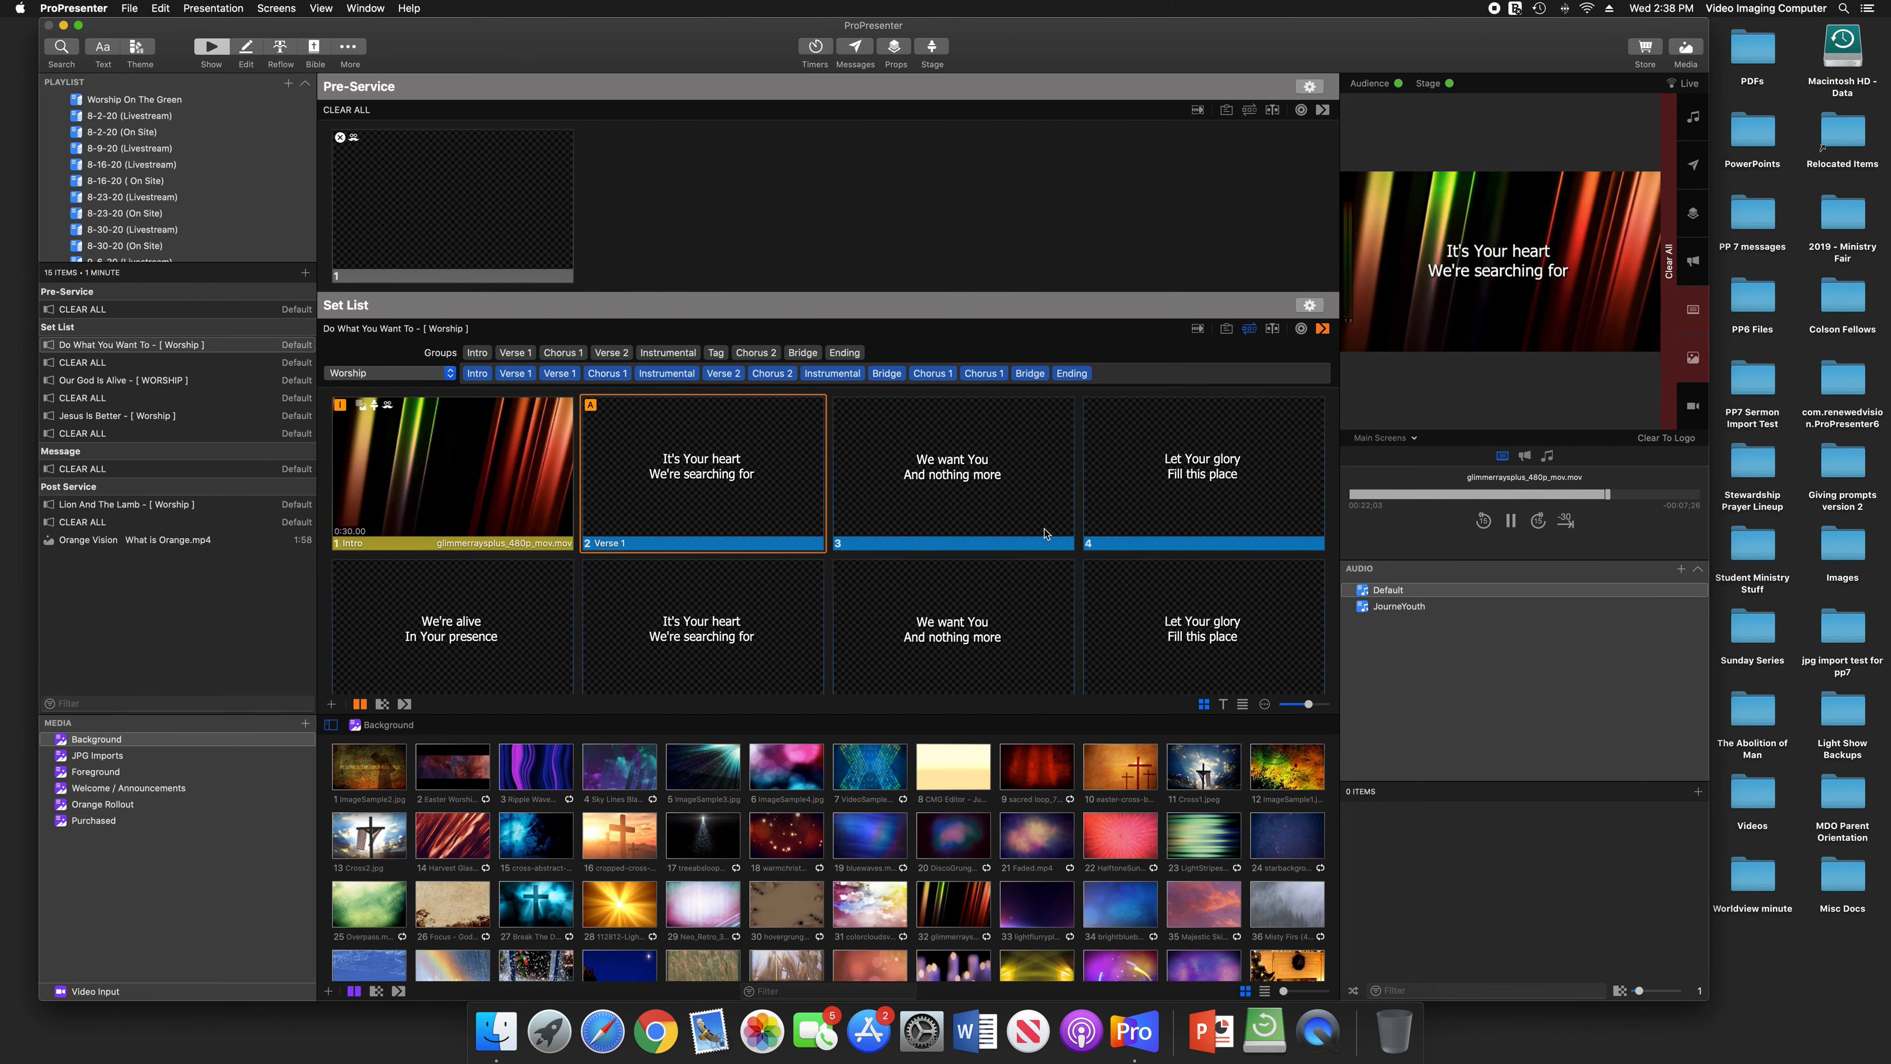
Send the Intro and first Verse 1 slides live, clearing the output with the Pre-Service CLEAR ALL slide before sending both again
{"action": "left_click", "coordinate": [525, 467]}
{"action": "left_click", "coordinate": [750, 495]}
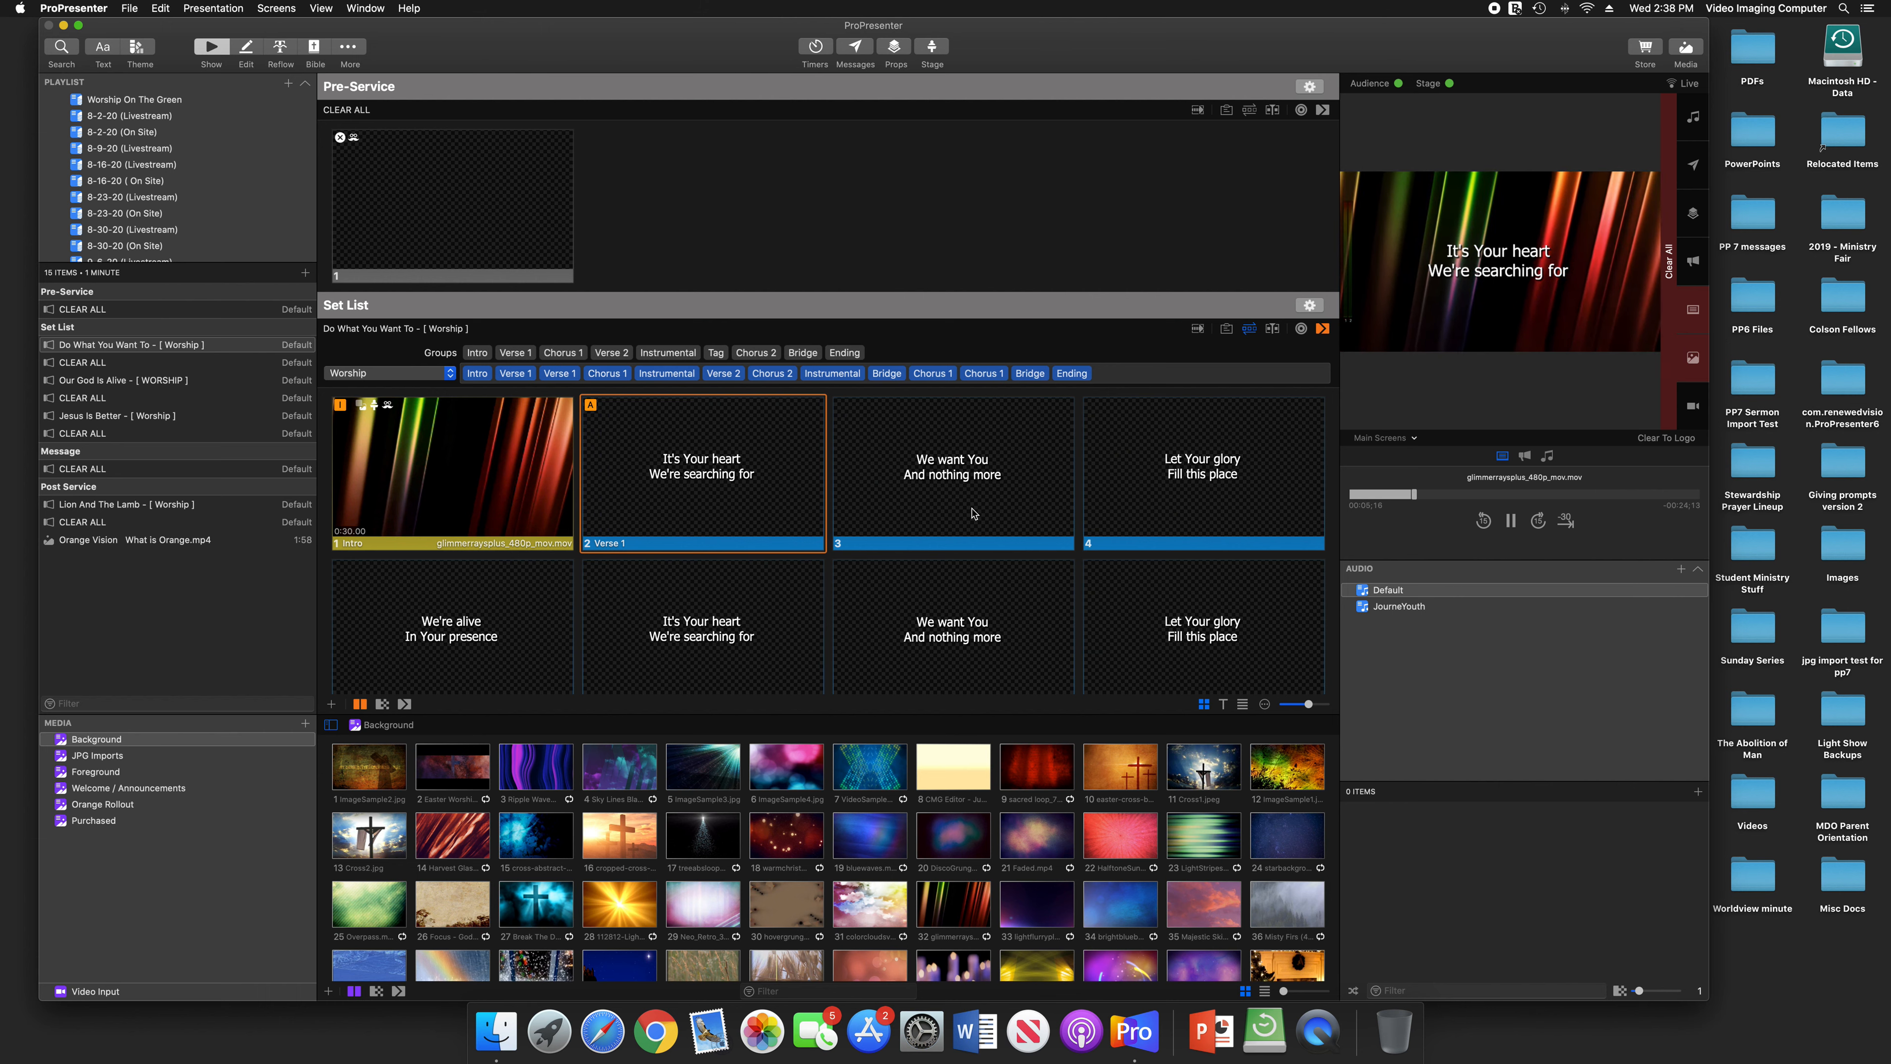
{"action": "left_click", "coordinate": [421, 211]}
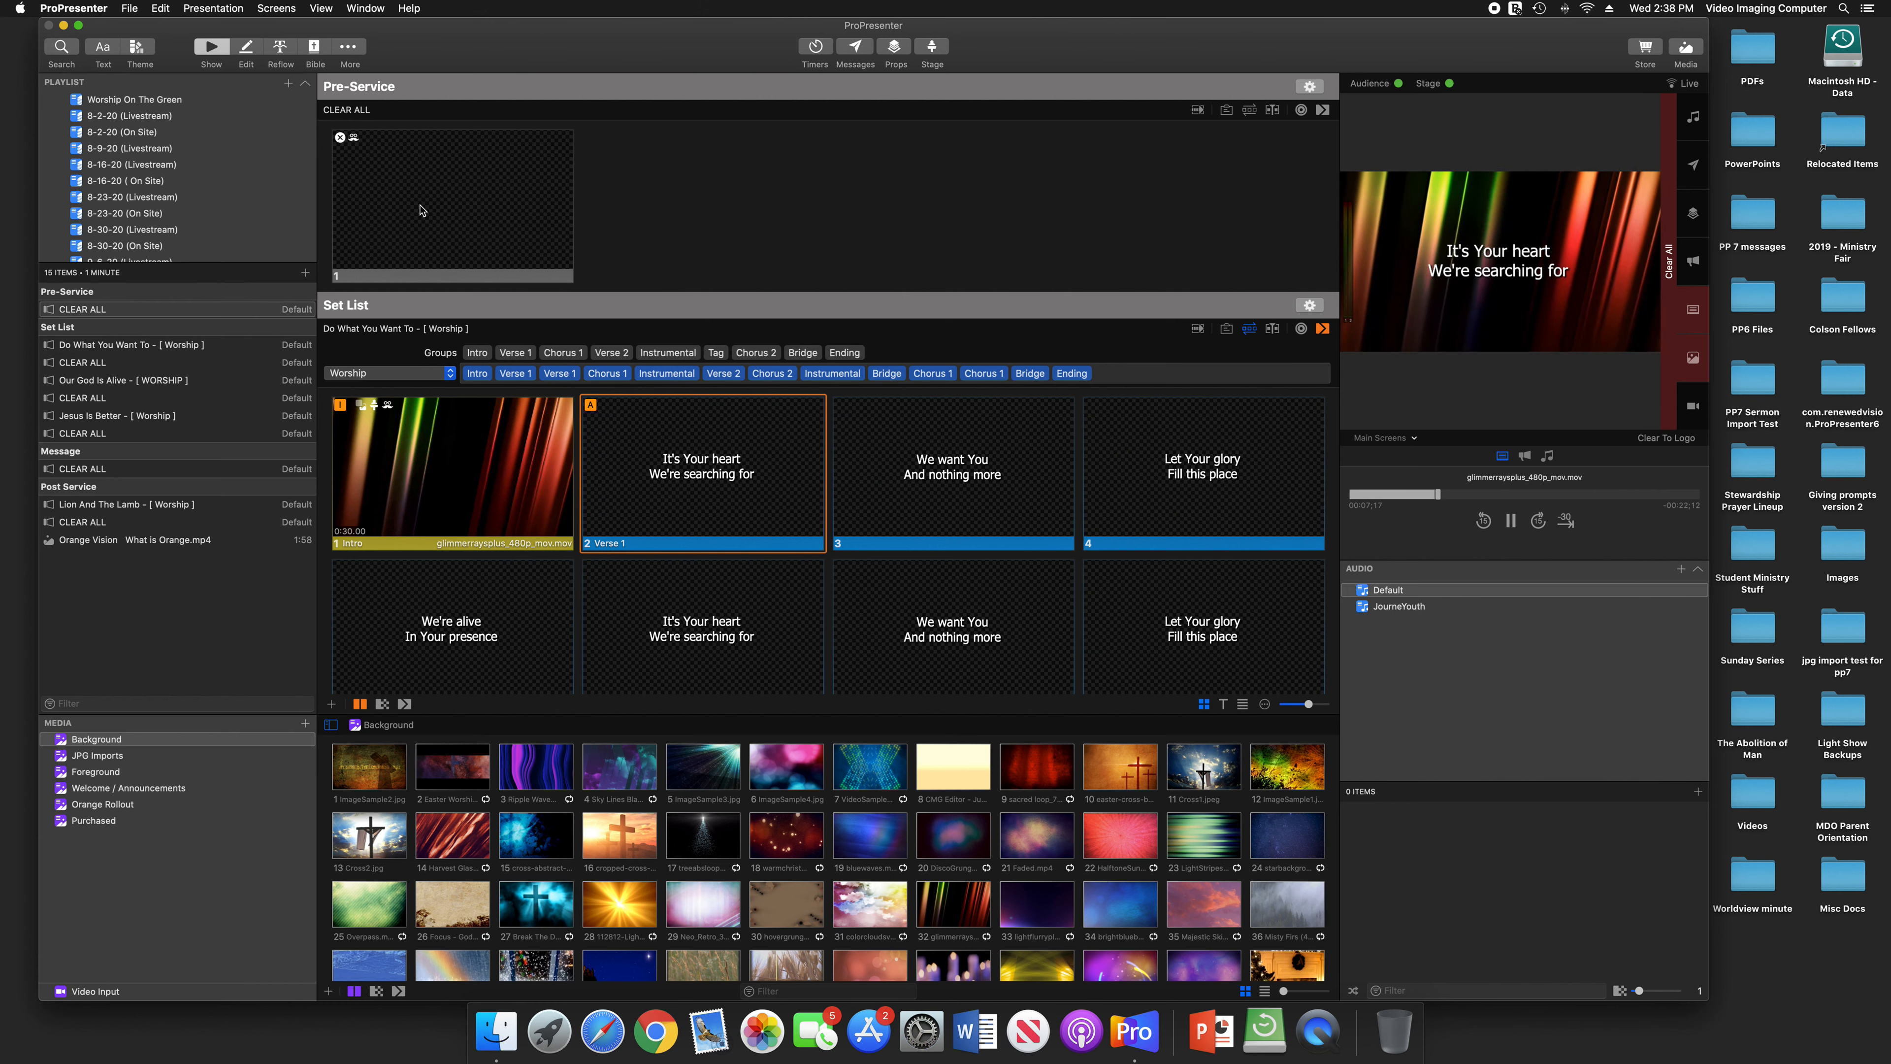
{"action": "left_click", "coordinate": [504, 454]}
{"action": "left_click", "coordinate": [718, 471]}
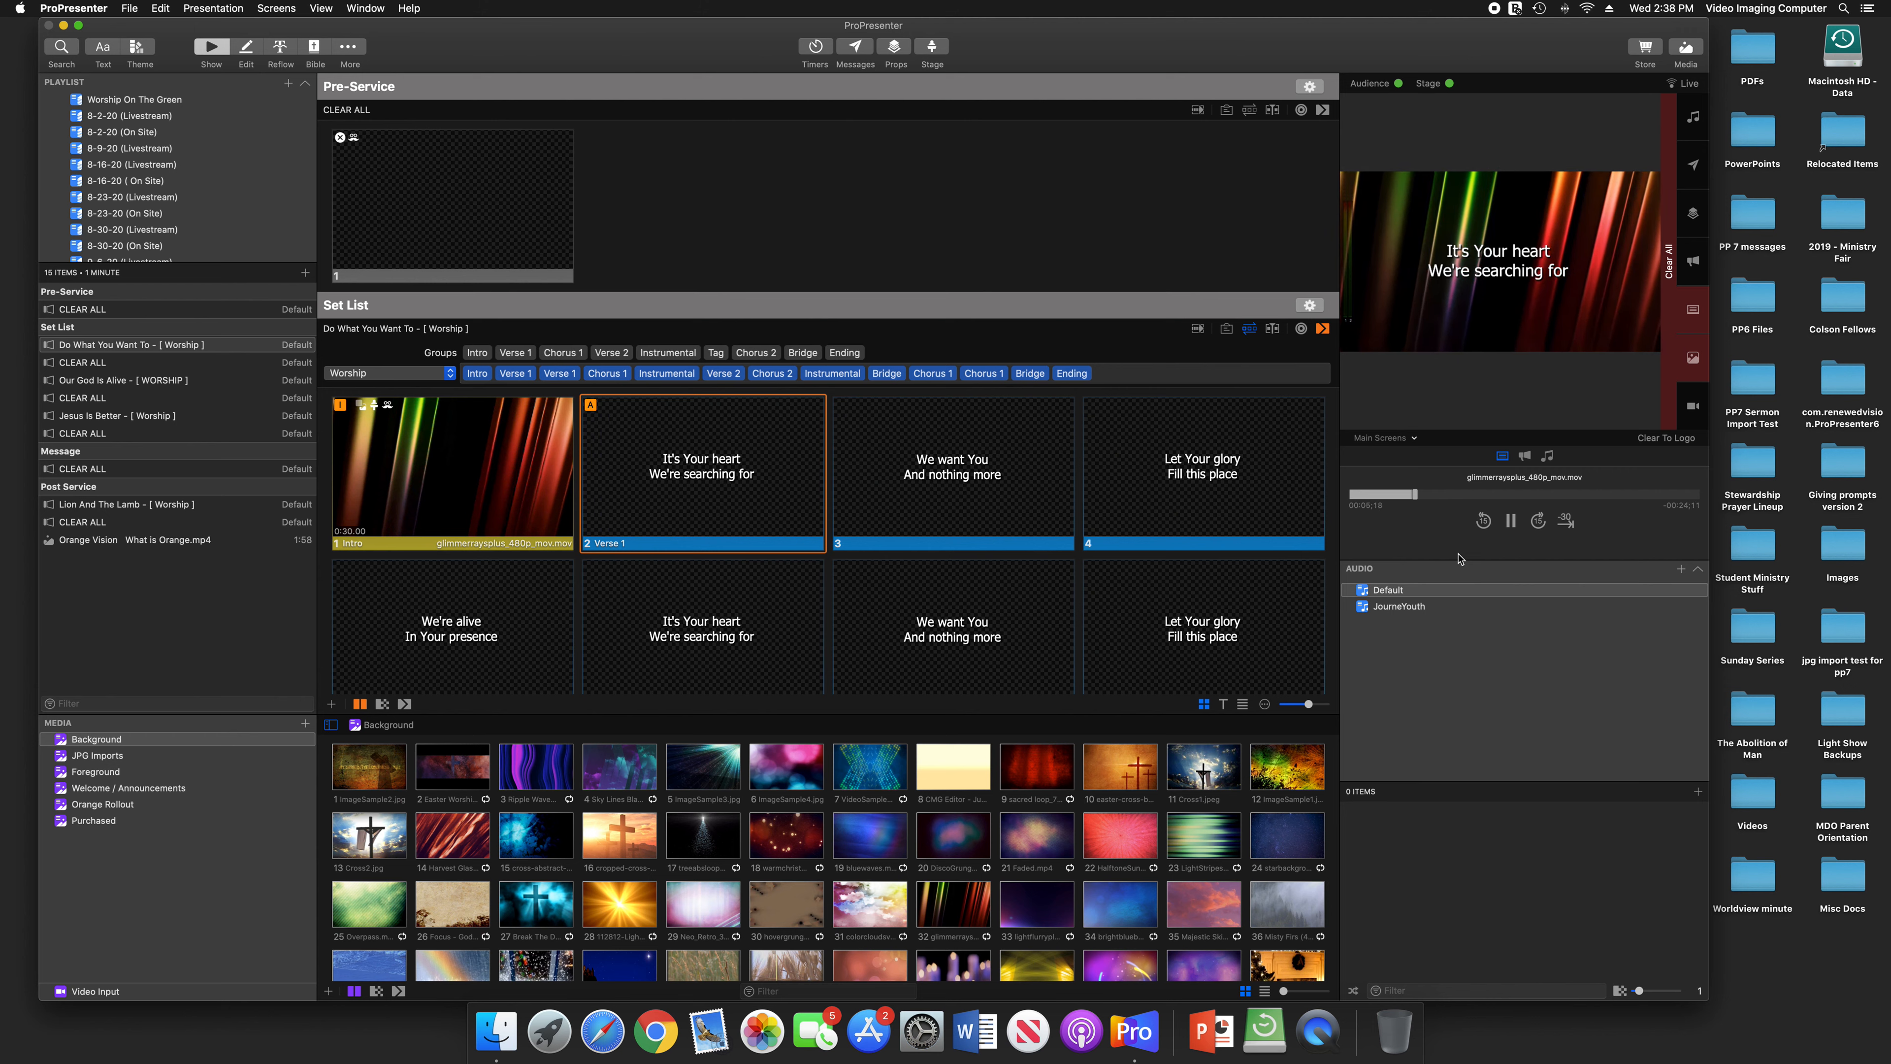
Switch off both the Audience and Stage outputs, and switch both back on, starting with Stage
{"action": "left_click", "coordinate": [1398, 84]}
{"action": "left_click", "coordinate": [1448, 84]}
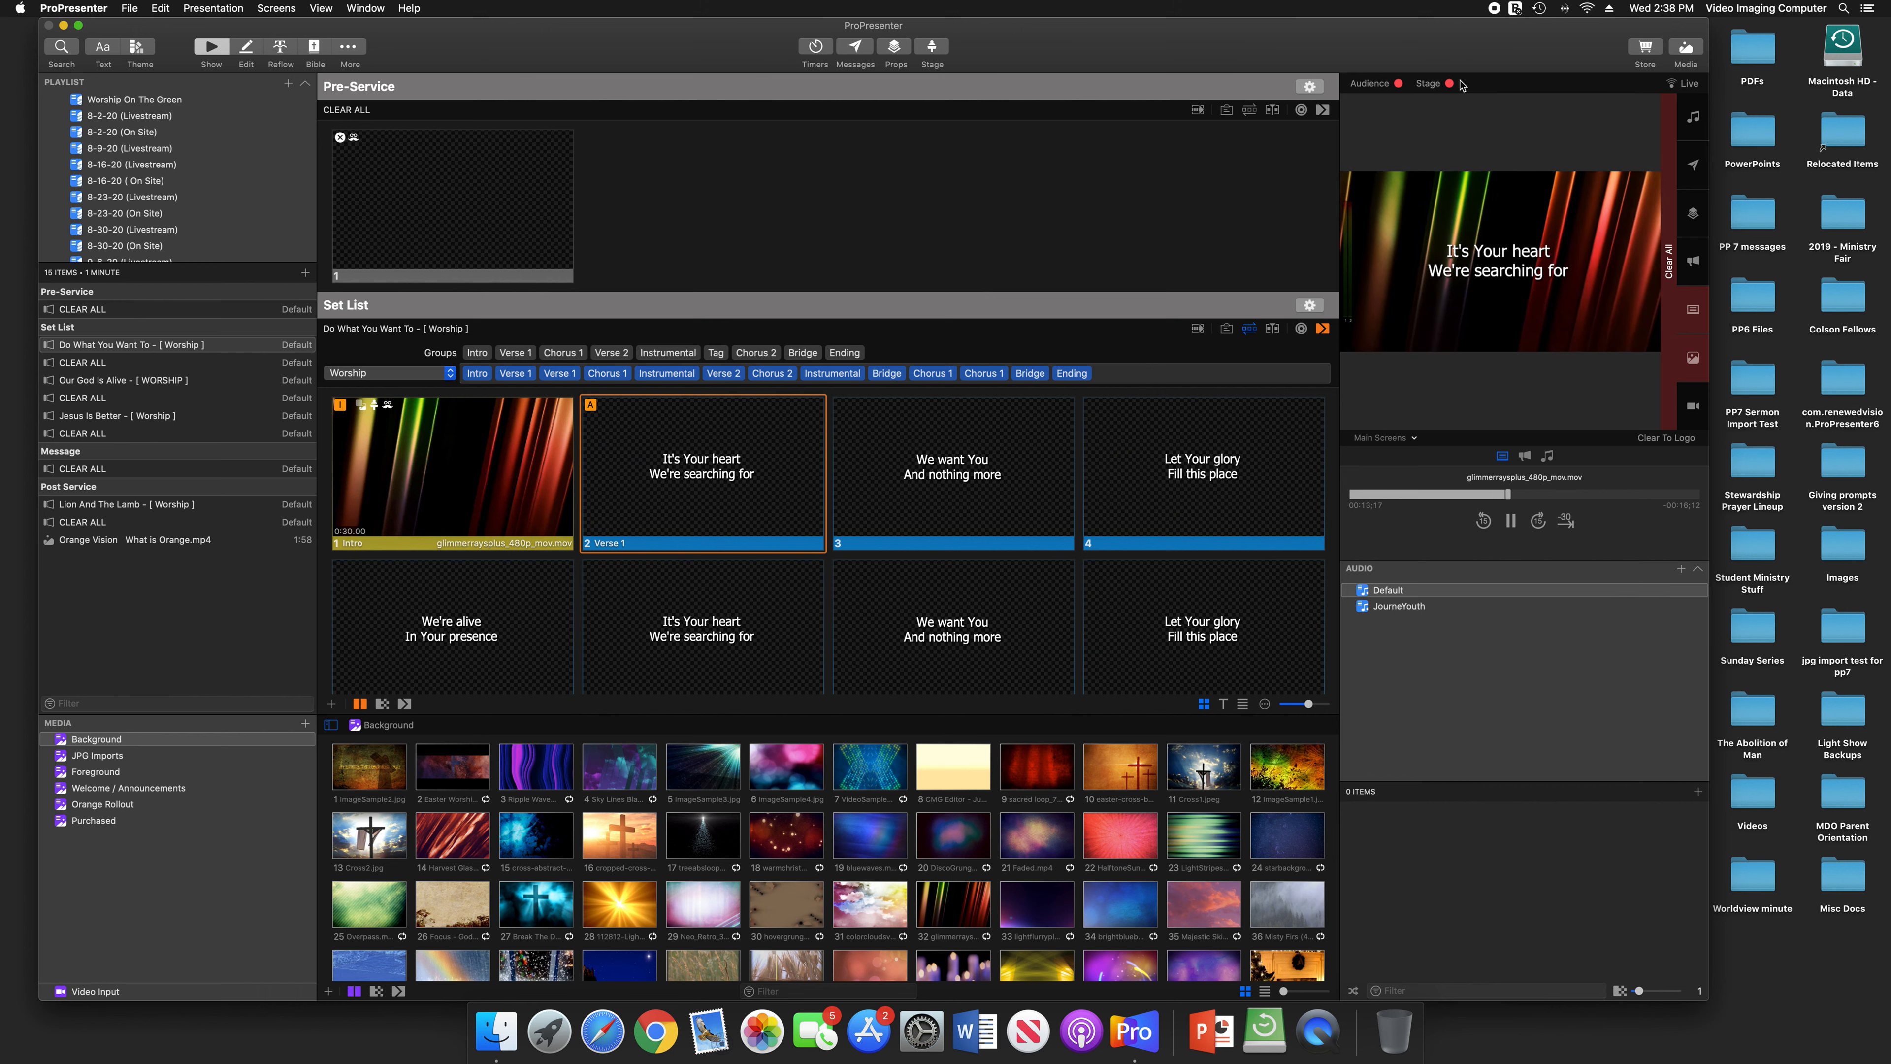
{"action": "left_click", "coordinate": [1440, 88]}
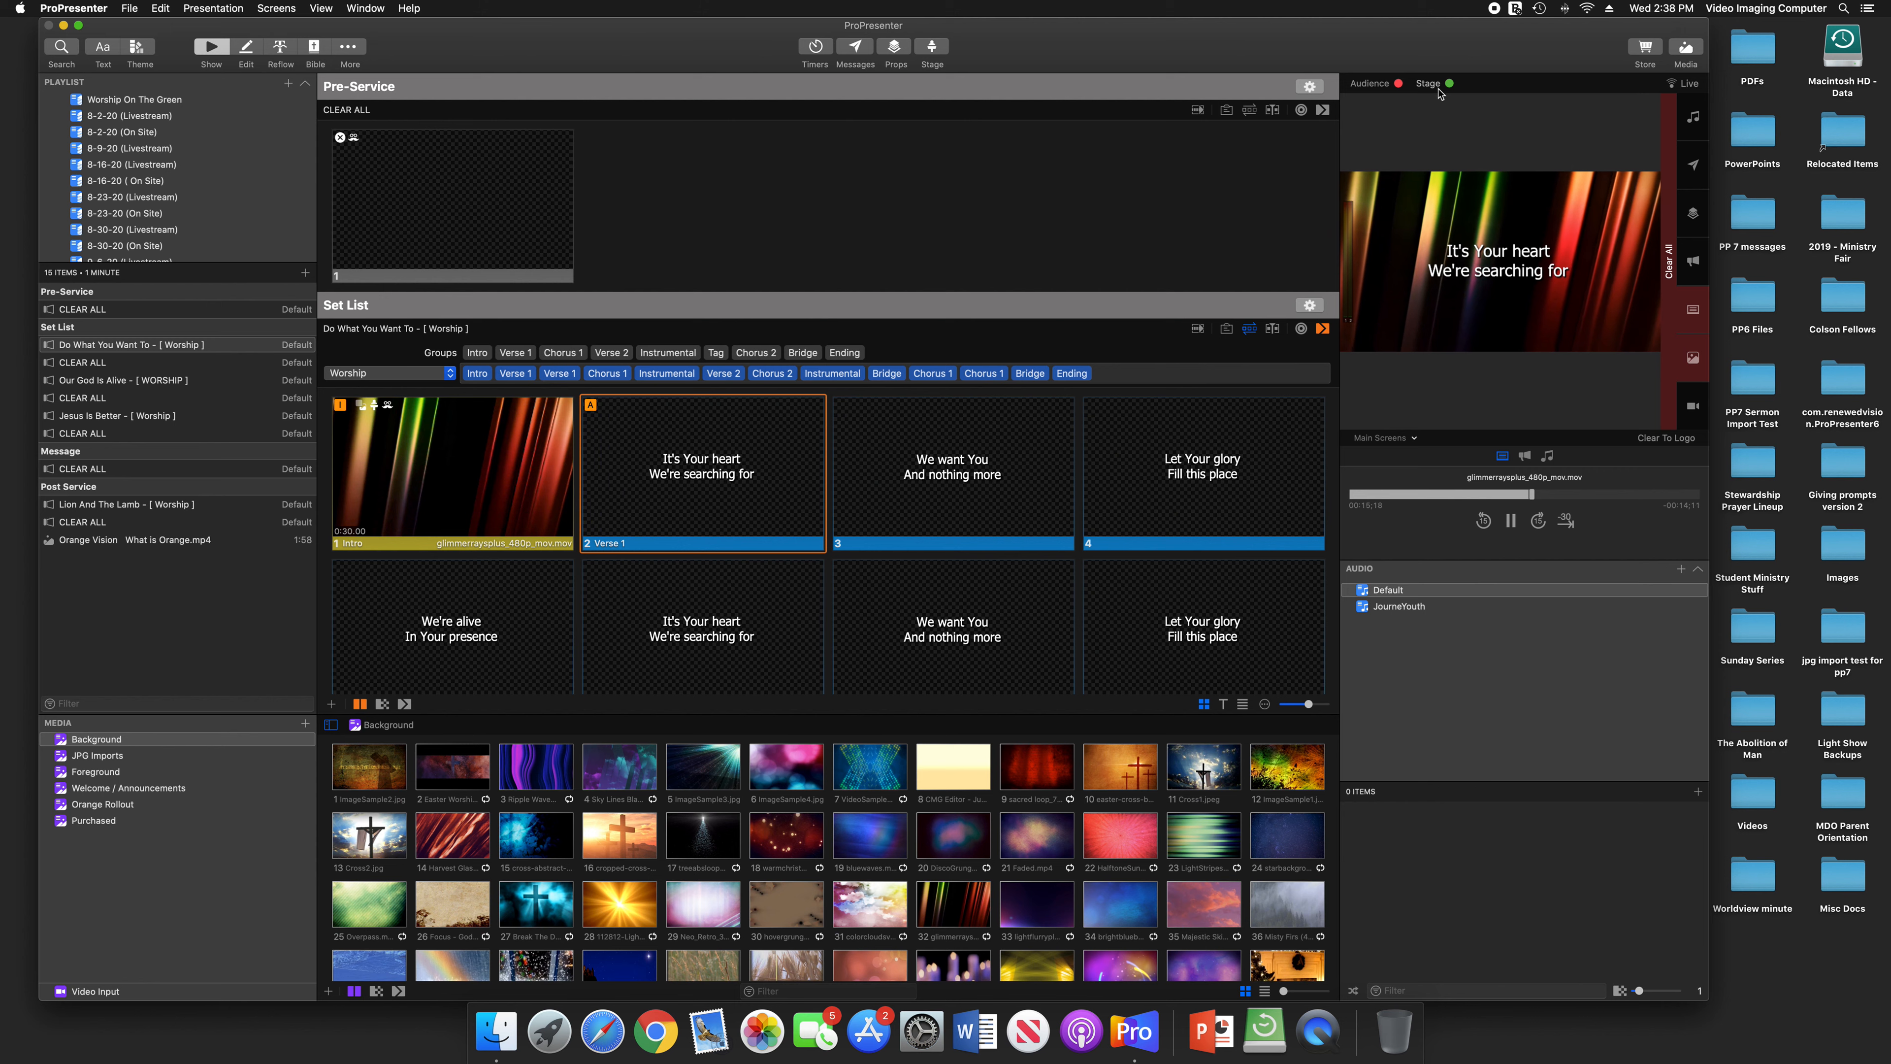
{"action": "left_click", "coordinate": [1380, 84]}
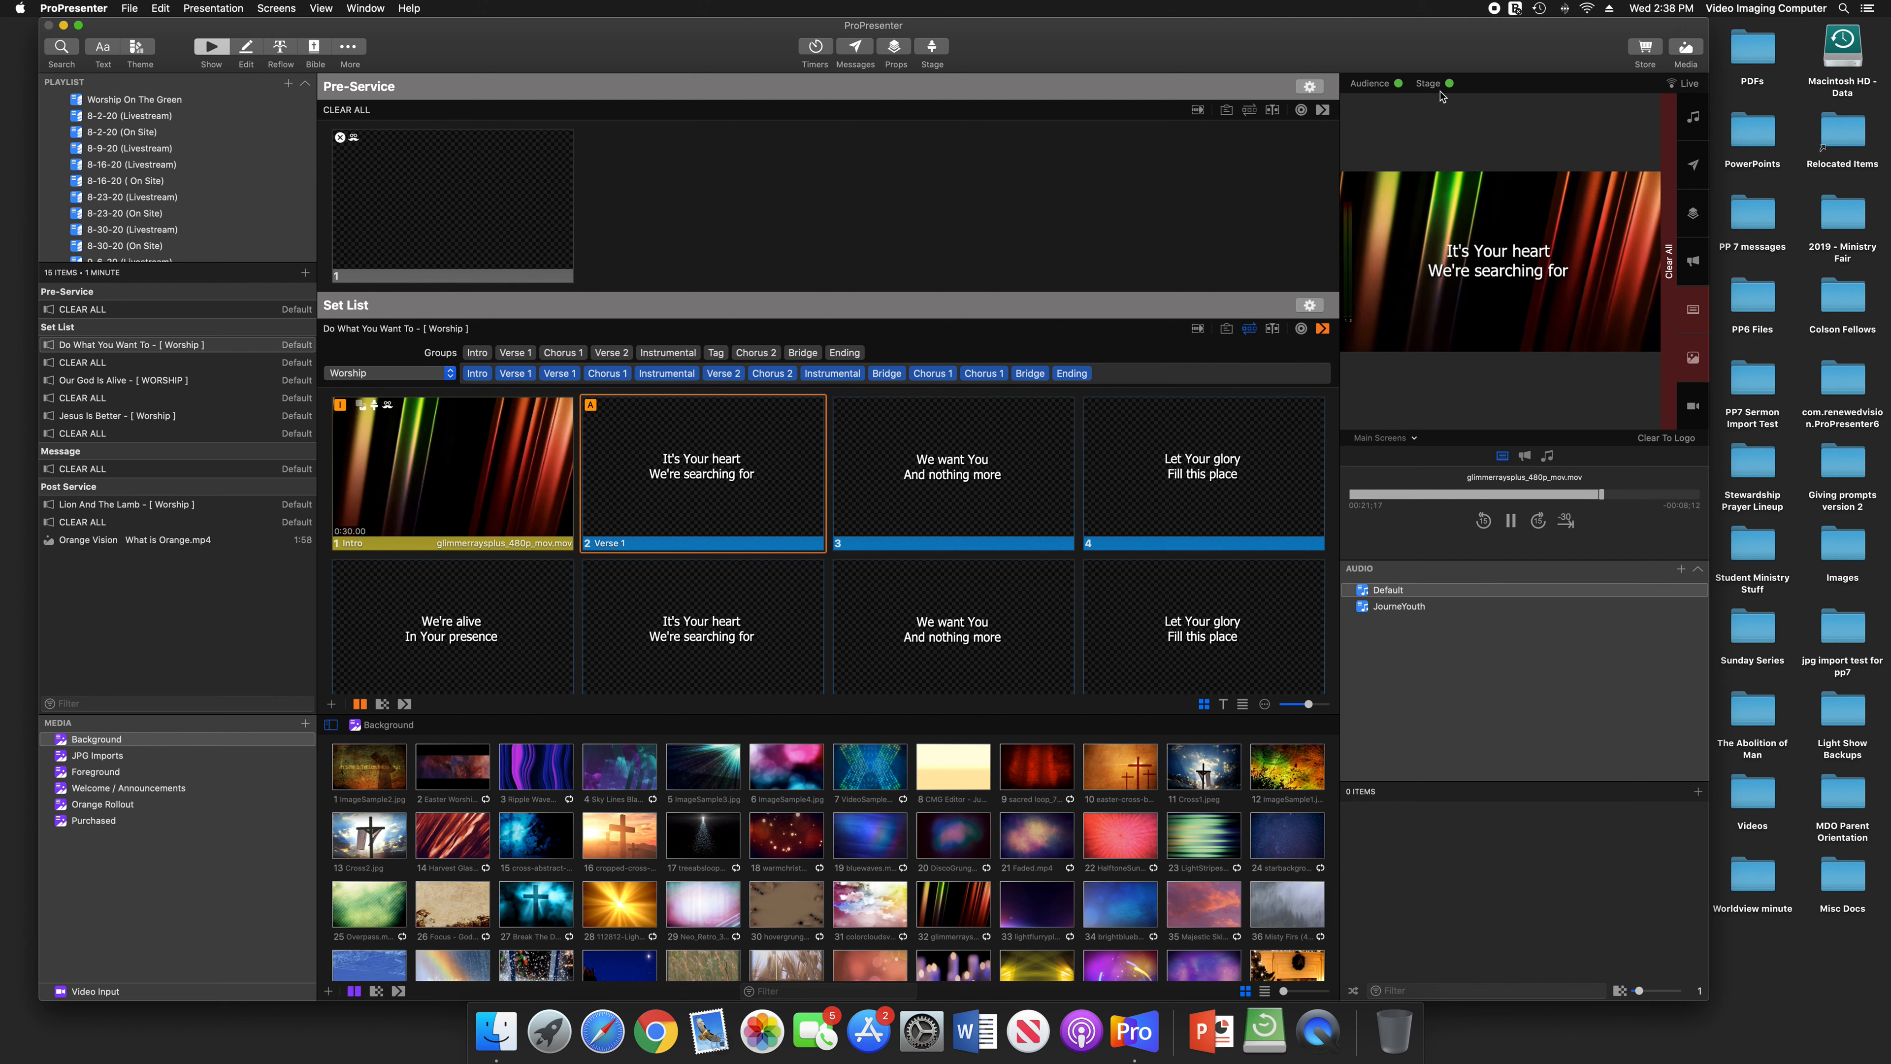
Turn the Audience output off and on again by itself, and do the same with the Stage output
{"action": "left_click", "coordinate": [1385, 86]}
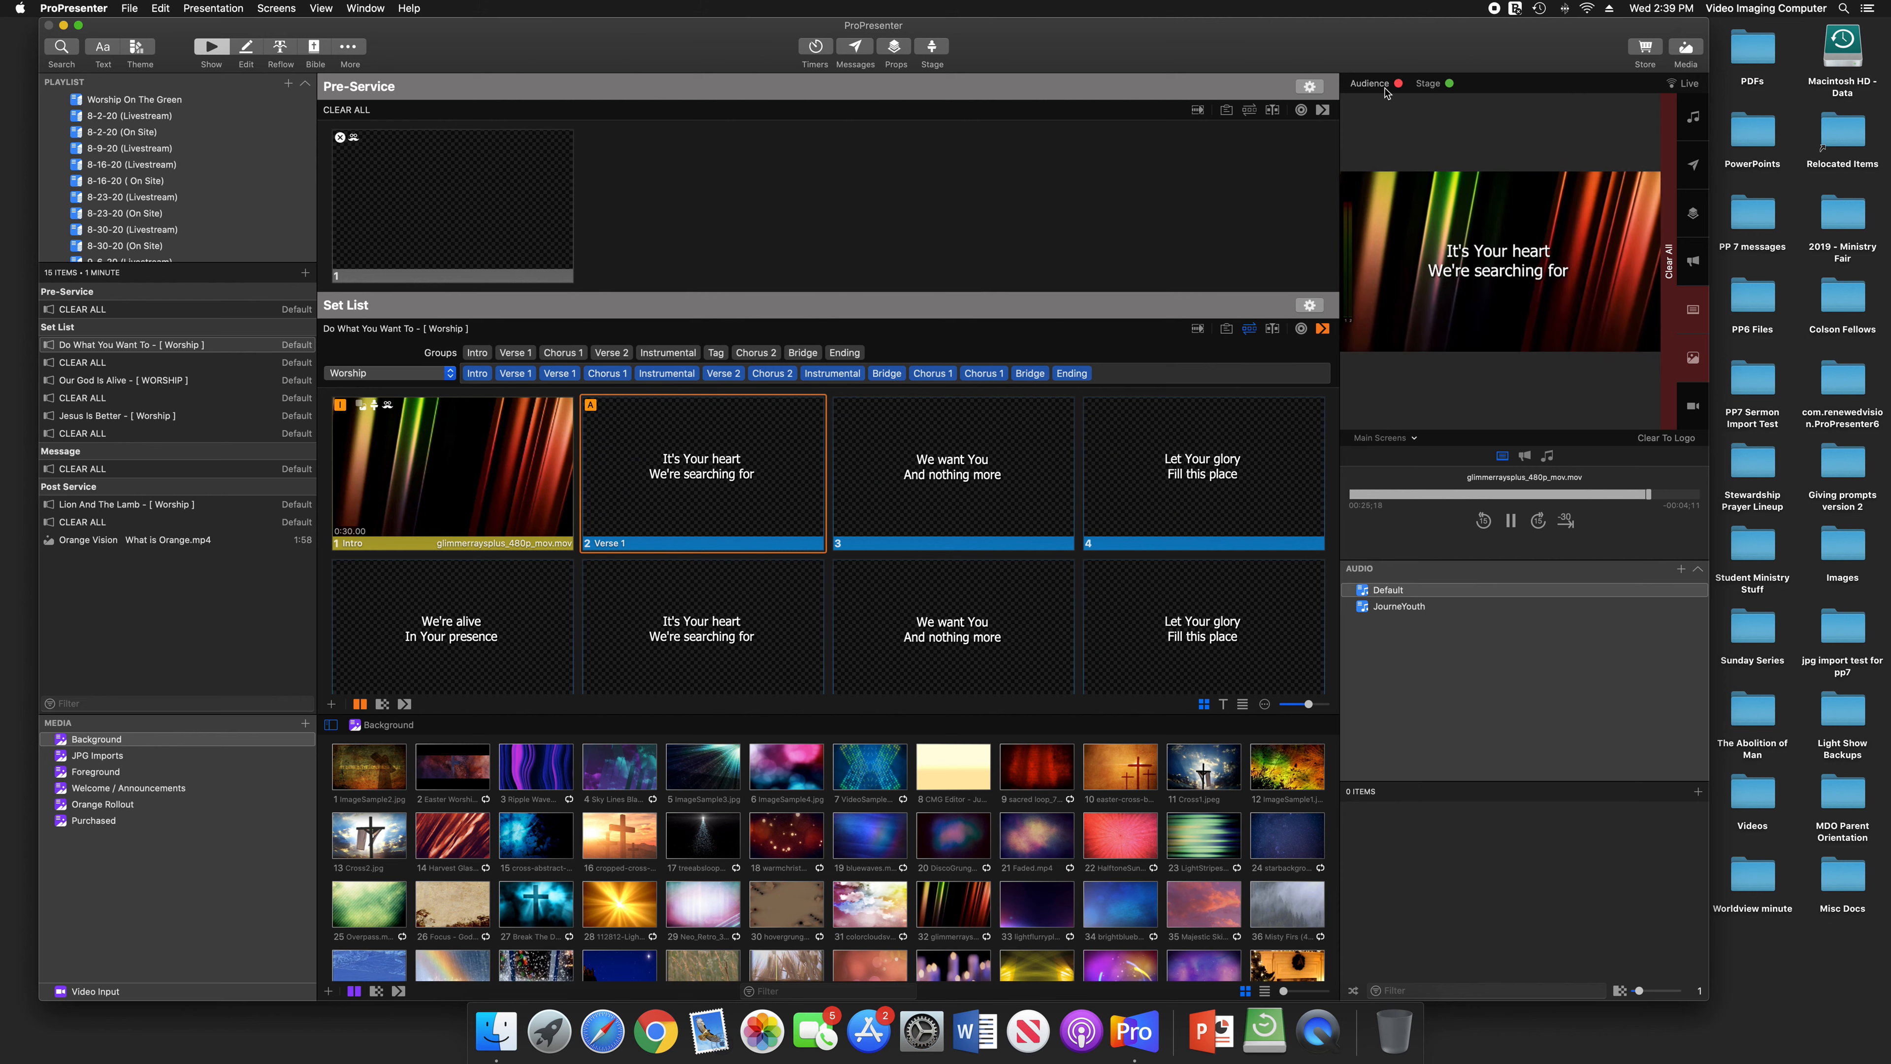
{"action": "left_click", "coordinate": [1385, 88]}
{"action": "left_click", "coordinate": [1431, 84]}
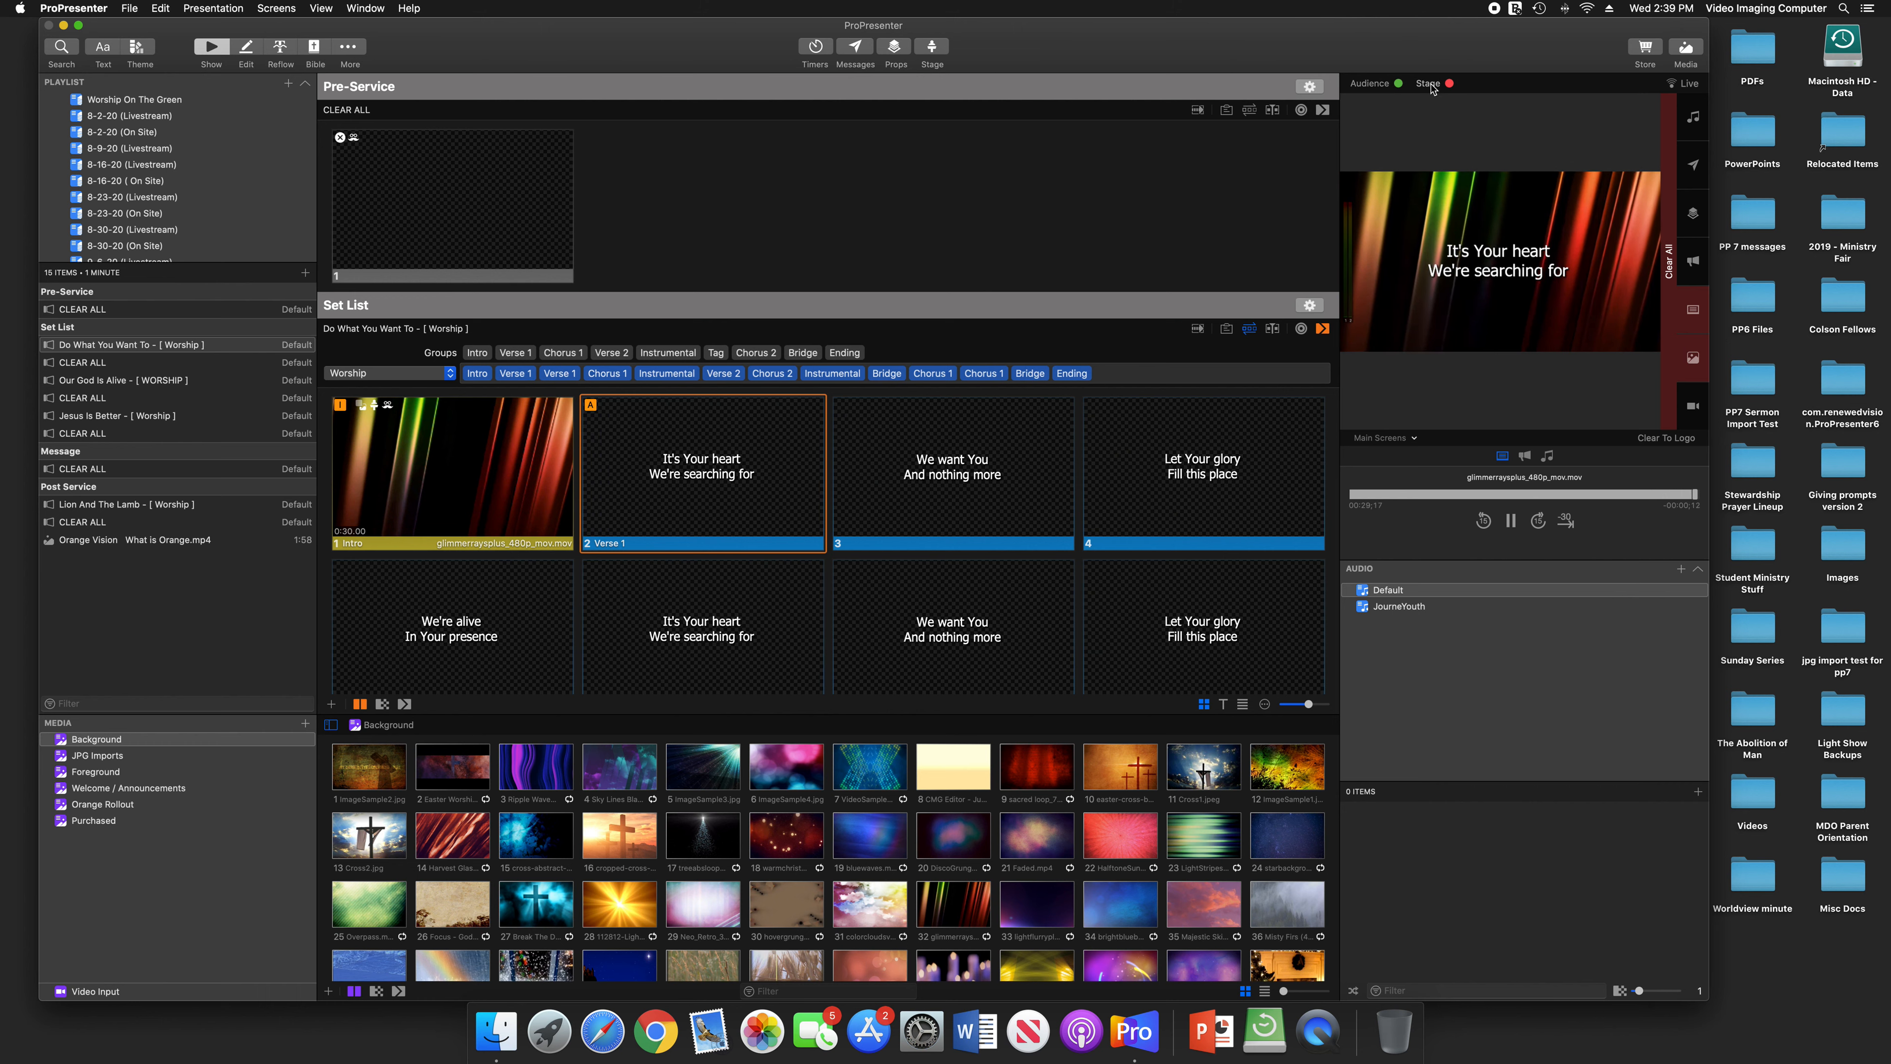
{"action": "left_click", "coordinate": [1431, 88]}
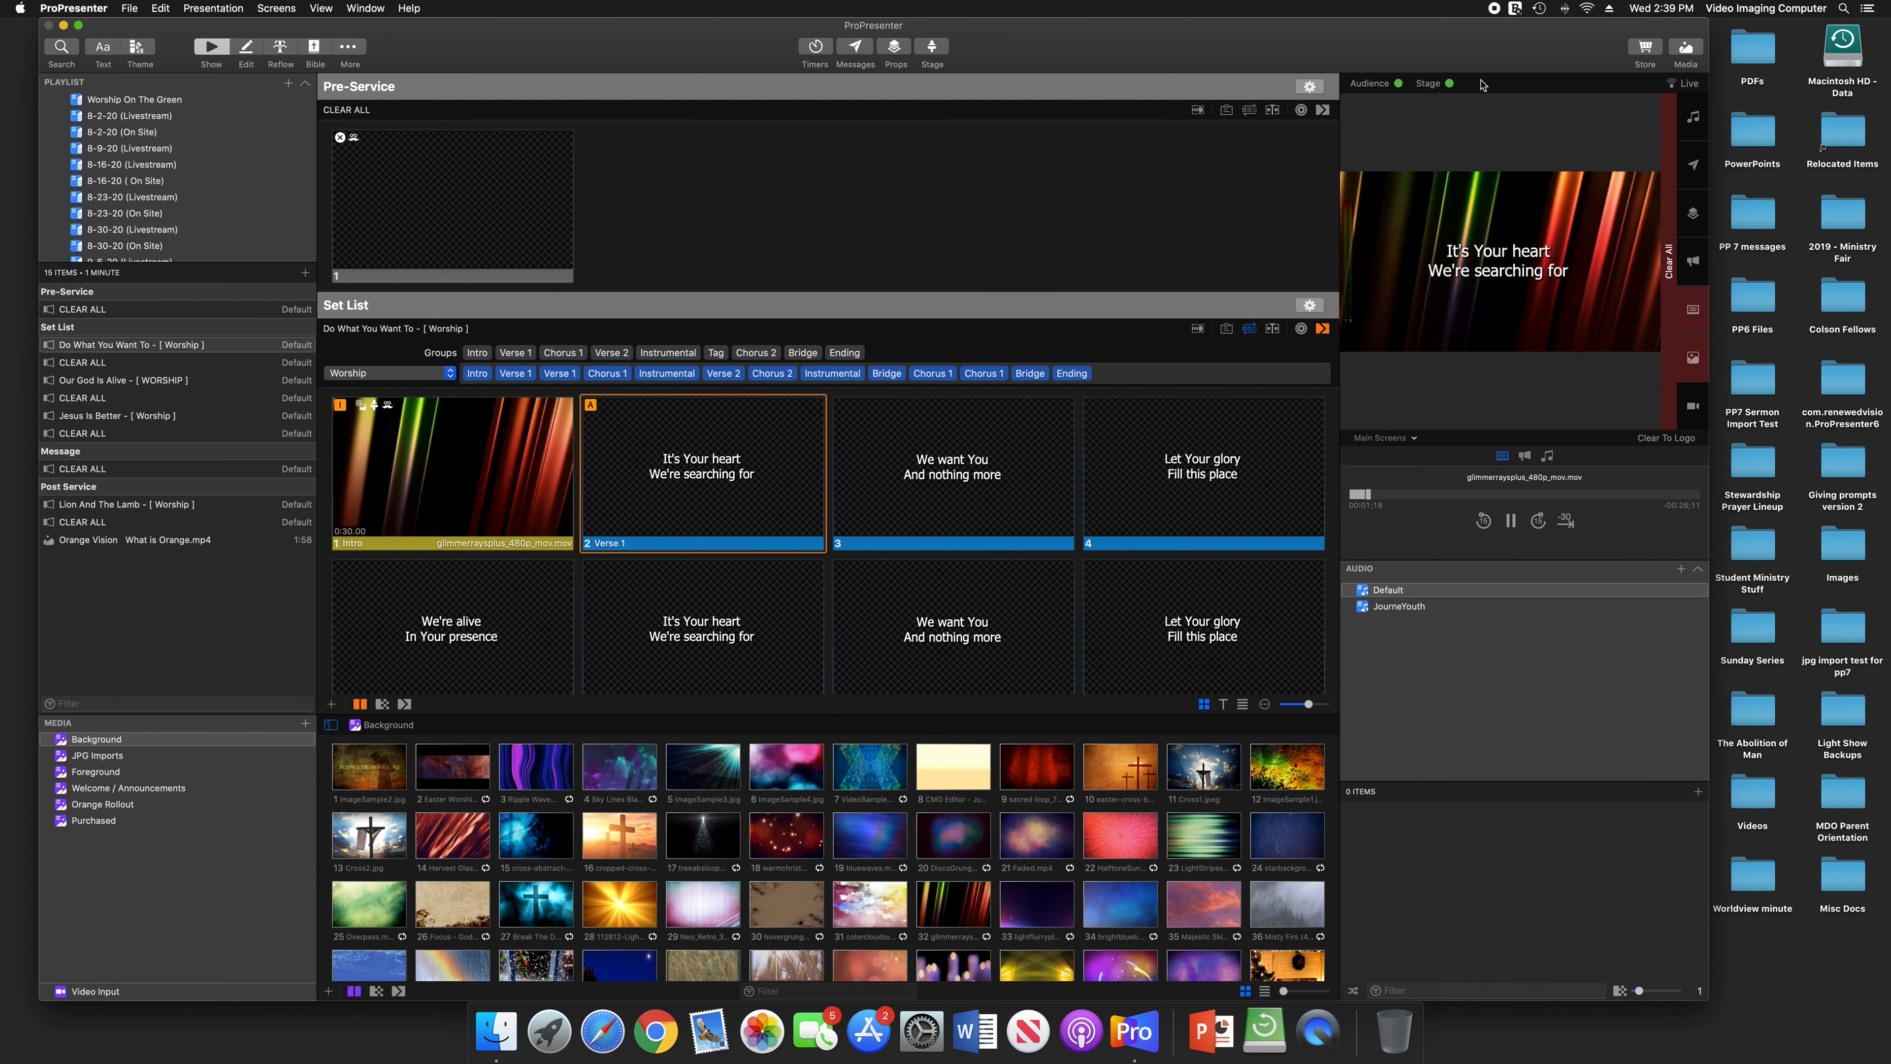